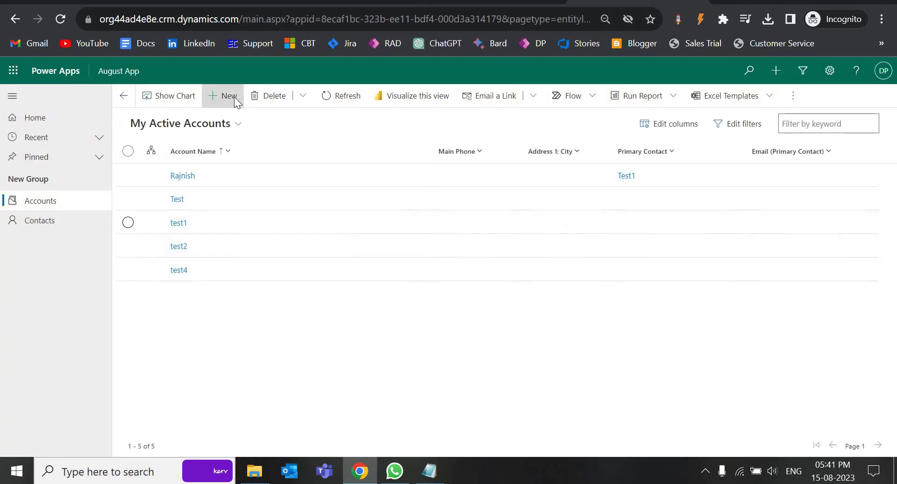
Start a new Account record and enter the account's first name
{"action": "left_click", "coordinate": [229, 95]}
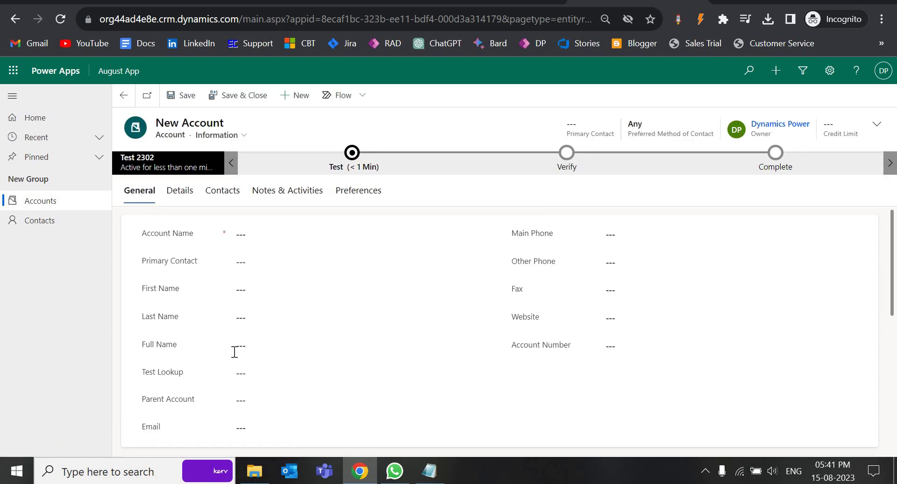
{"action": "left_click", "coordinate": [251, 292]}
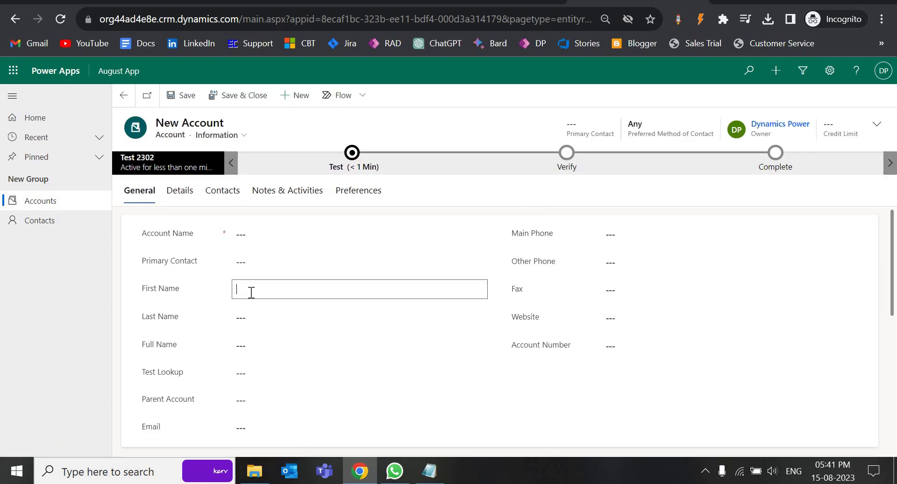
{"action": "type", "text": "R%ajnish"}
{"action": "left_click", "coordinate": [251, 315]}
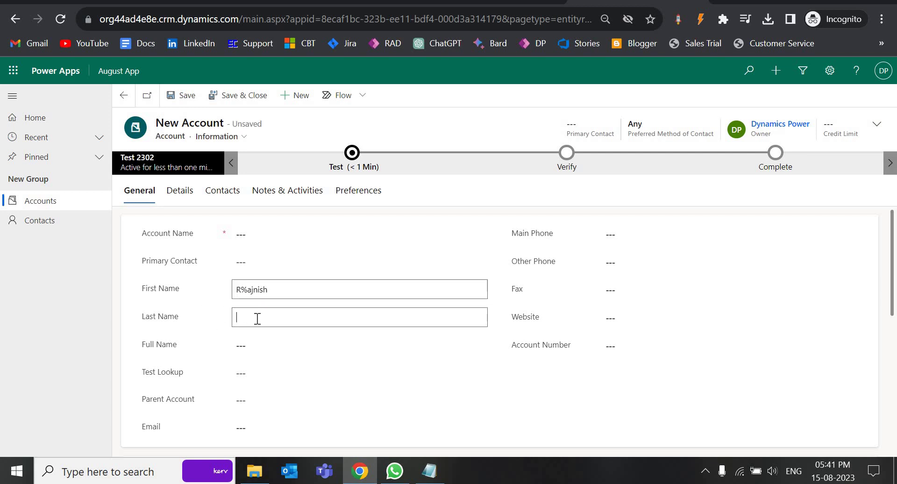
Set Dynamix Power as primary contact and a recent contact as Test Lookup
{"action": "left_click", "coordinate": [253, 259]}
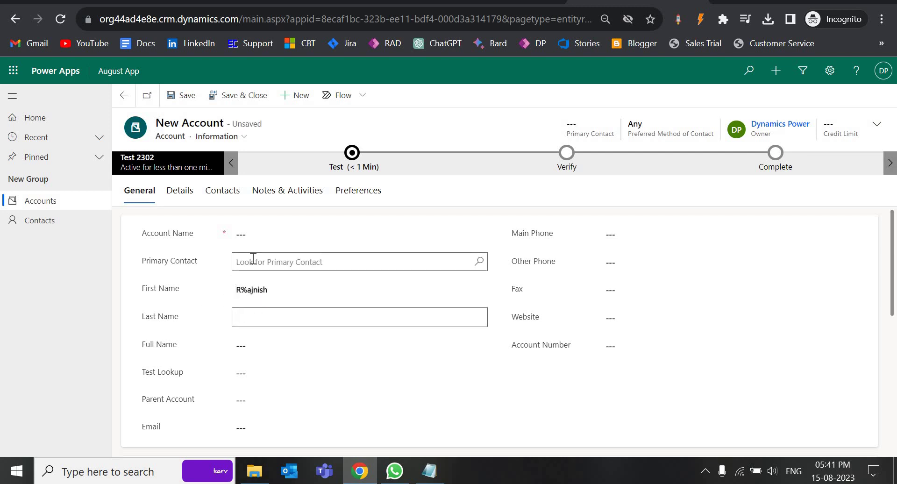
{"action": "left_click", "coordinate": [281, 323]}
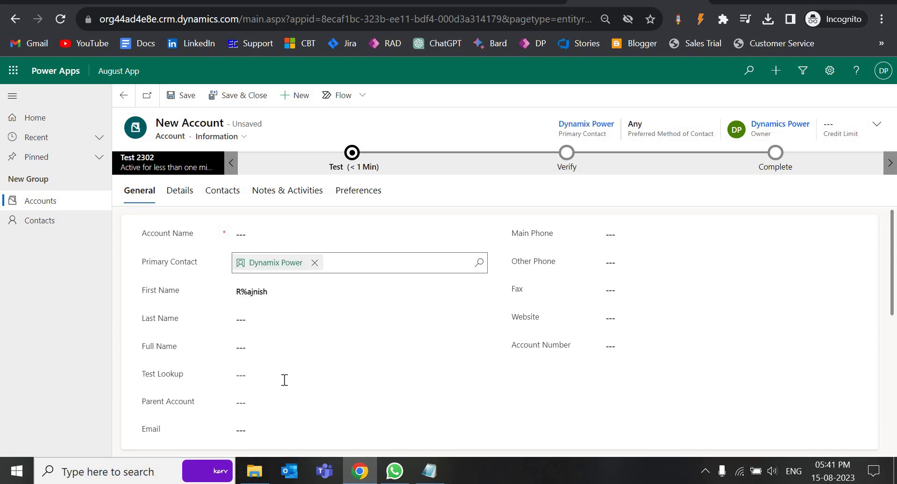
{"action": "left_click", "coordinate": [276, 374]}
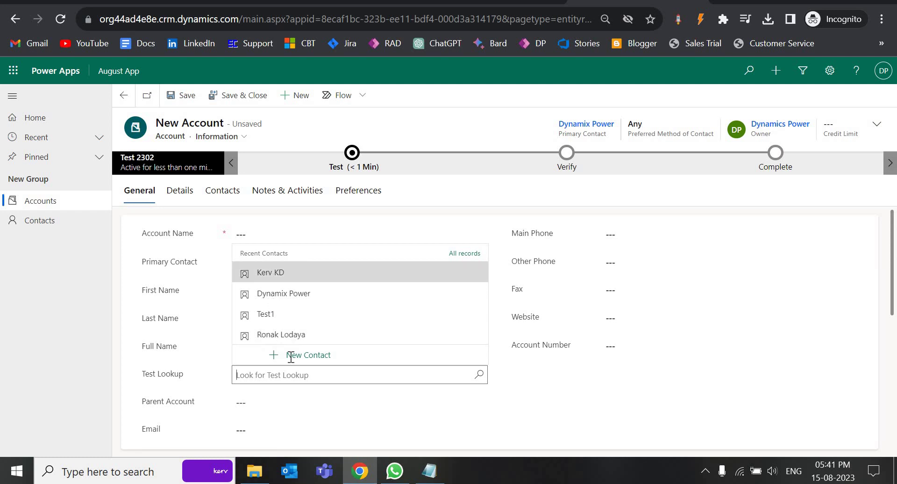
{"action": "key", "text": "Return"}
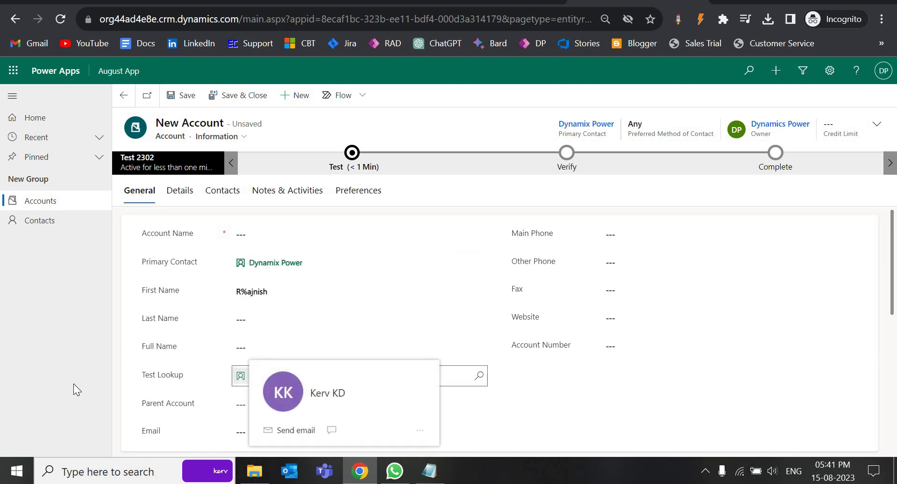
{"action": "left_click", "coordinate": [288, 390]}
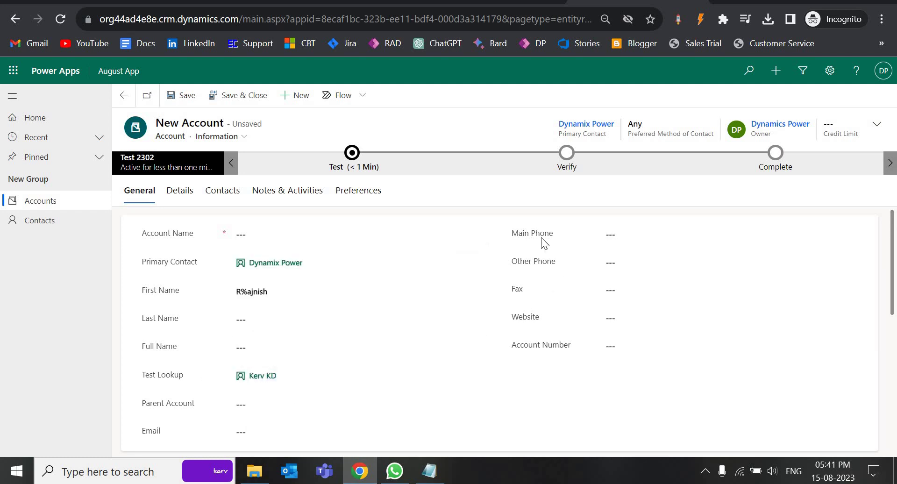
{"action": "left_click", "coordinate": [613, 234]}
{"action": "key", "text": "Tab"}
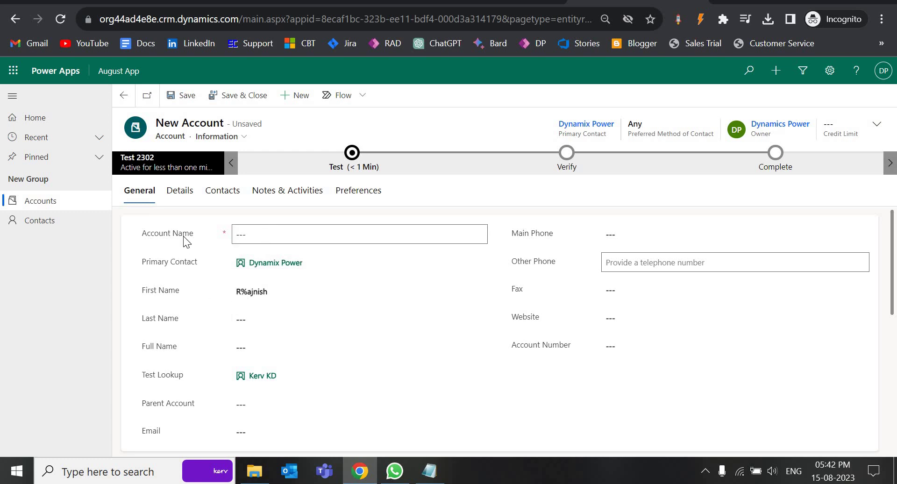
Remove Dynamix Power from the new account's Primary Contact field
{"action": "left_click", "coordinate": [314, 264]}
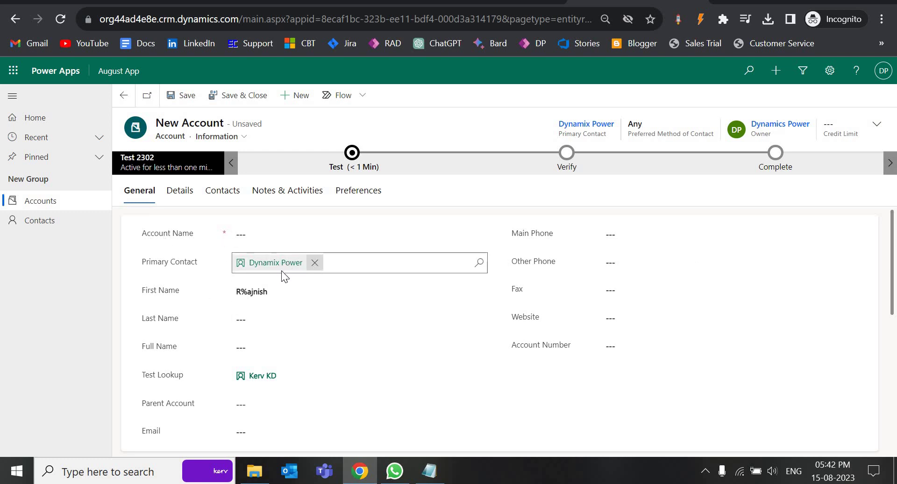
{"action": "left_click", "coordinate": [315, 262]}
{"action": "left_click", "coordinate": [639, 233]}
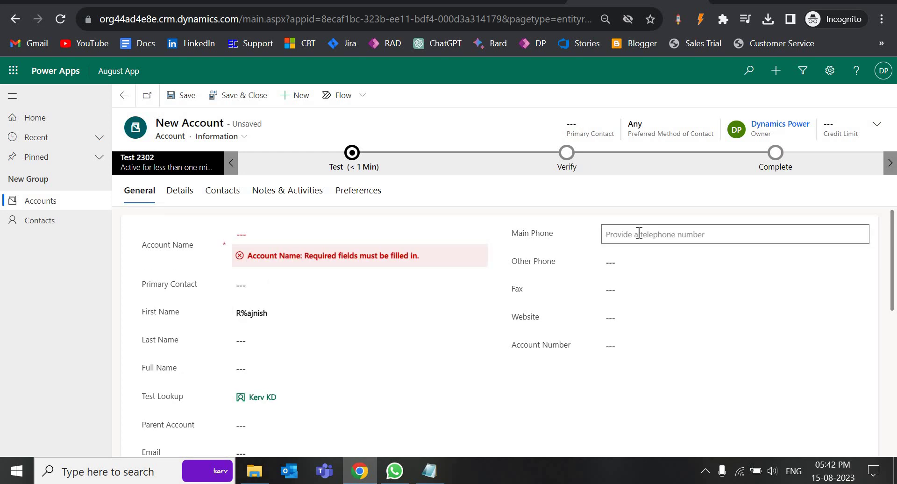
{"action": "scroll", "coordinate": [194, 327], "scroll_direction": "down", "scroll_amount": 3}
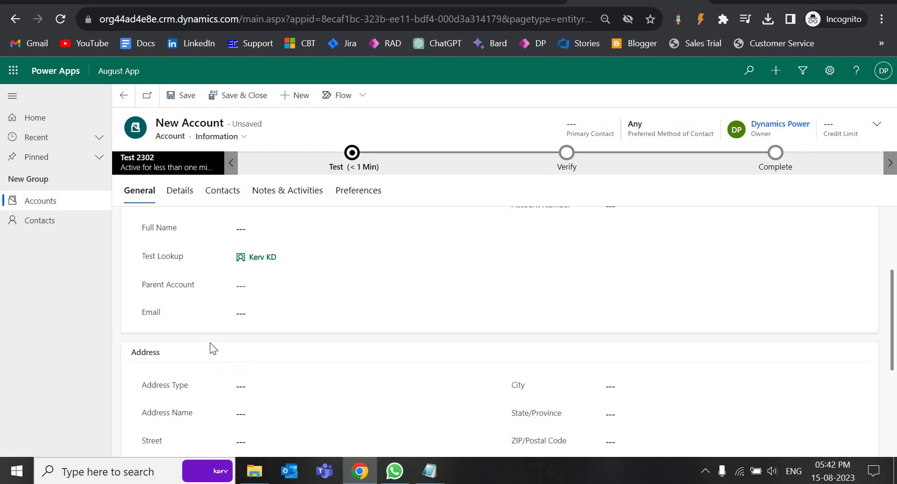
{"action": "scroll", "coordinate": [207, 275], "scroll_direction": "up", "scroll_amount": 3}
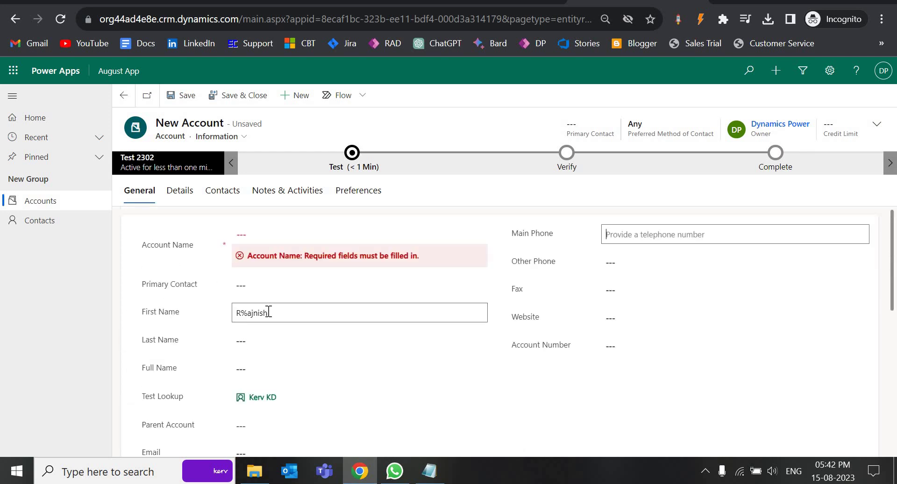
{"action": "left_click", "coordinate": [249, 286]}
Clear the First Name field, leaving only the Test Lookup value
{"action": "left_click", "coordinate": [293, 314]}
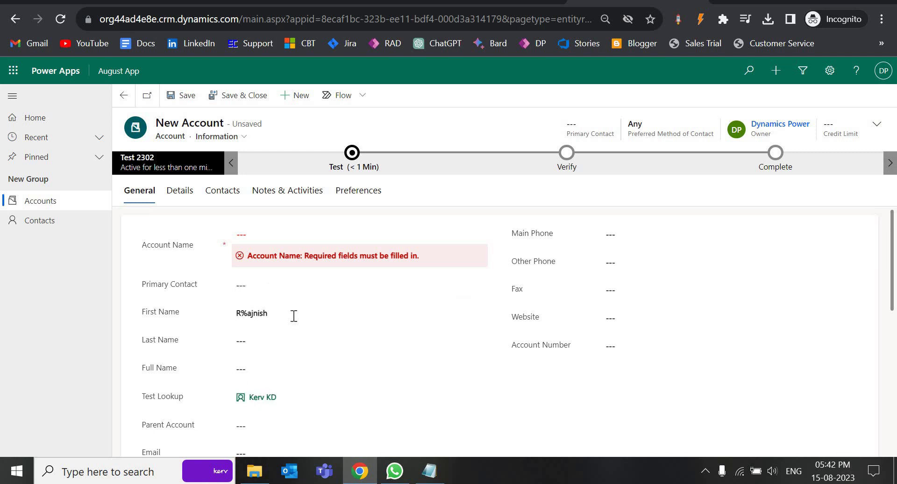
{"action": "key", "text": "ctrl+a"}
{"action": "key", "text": "BackSpace"}
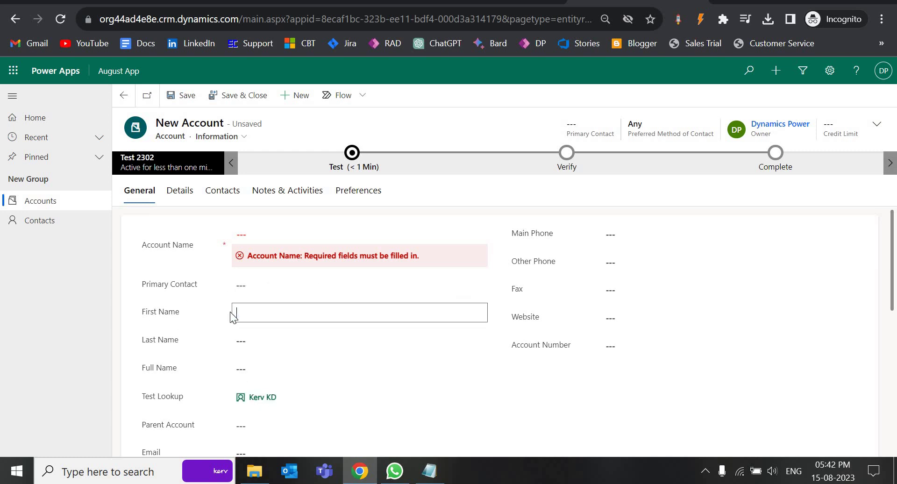
{"action": "left_click", "coordinate": [73, 345]}
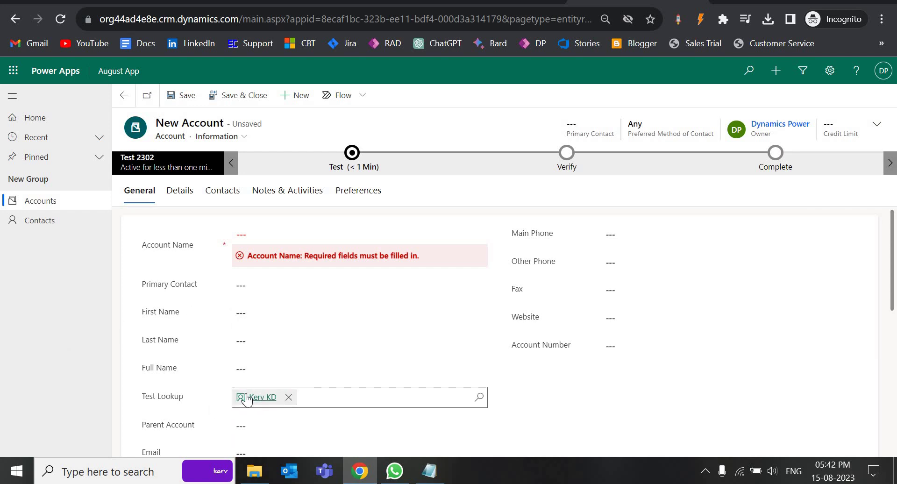
{"action": "scroll", "coordinate": [276, 365], "scroll_direction": "down", "scroll_amount": 2}
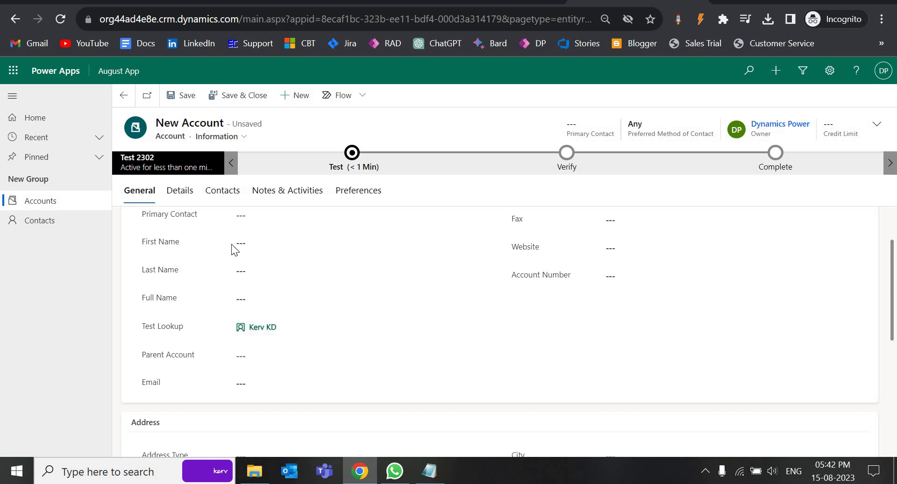
{"action": "scroll", "coordinate": [584, 262], "scroll_direction": "up", "scroll_amount": 2}
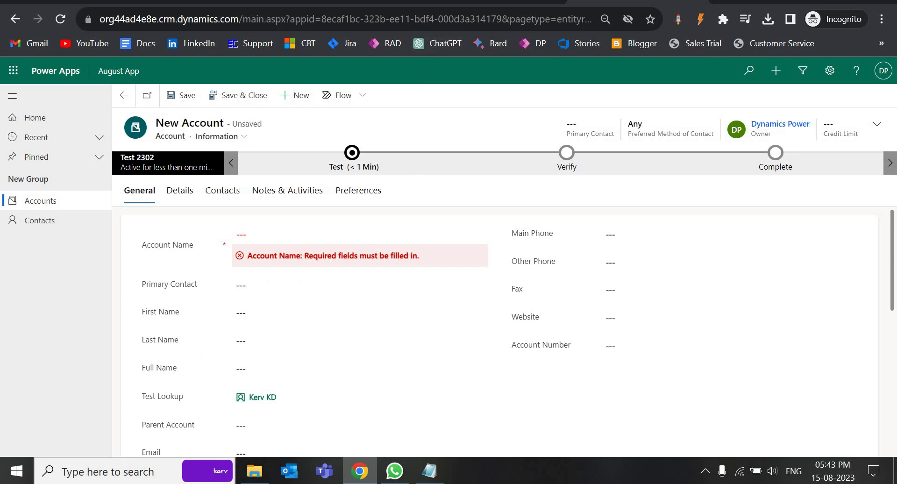
Browse Power Dynamix's YouTube videos, open 'Field Mapping in Dynamics 365', then return to Power Apps Solutions
{"action": "left_click", "coordinate": [495, 1]}
{"action": "left_click", "coordinate": [243, 2]}
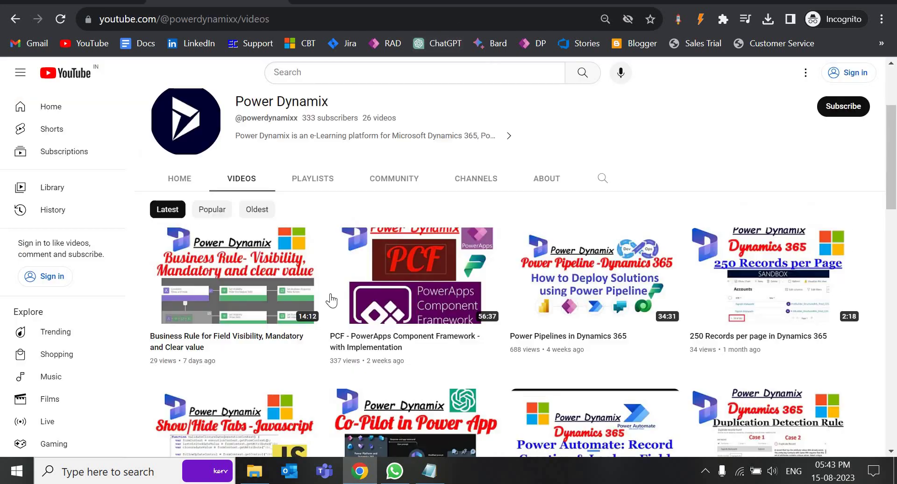
{"action": "scroll", "coordinate": [334, 299], "scroll_direction": "down", "scroll_amount": 8}
{"action": "scroll", "coordinate": [333, 300], "scroll_direction": "down", "scroll_amount": 6}
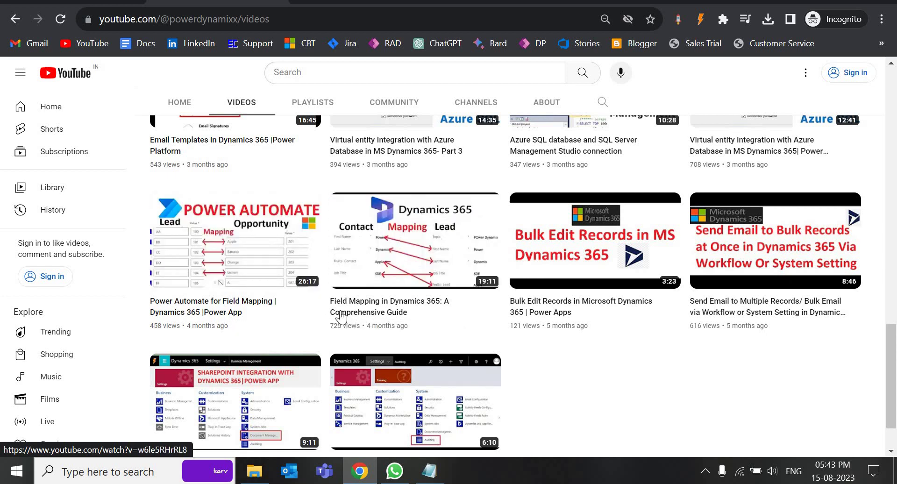
{"action": "left_click", "coordinate": [257, 297]}
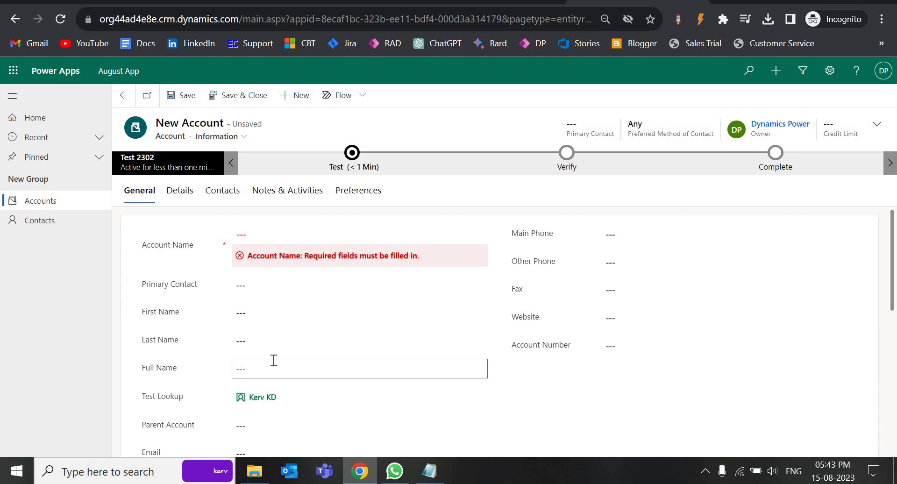
{"action": "mouse_move", "coordinate": [451, 1]}
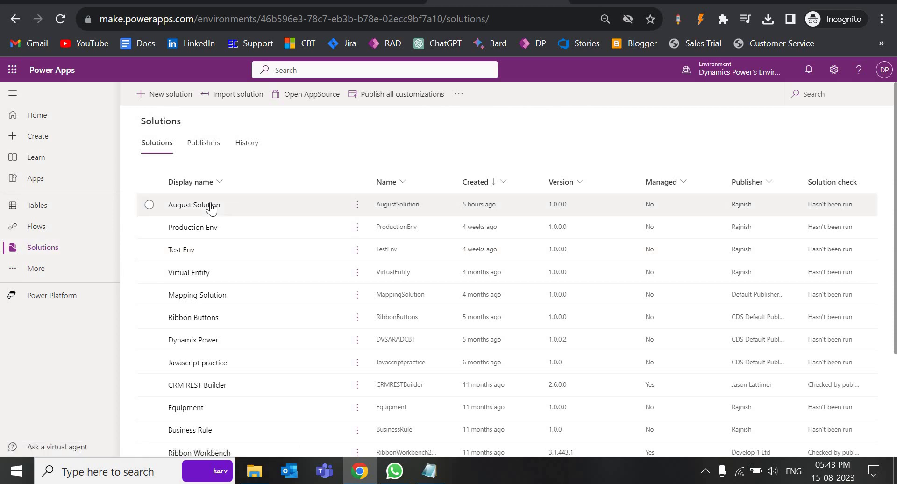
Go to the Account table's Forms list in August Solution
{"action": "left_click", "coordinate": [210, 205]}
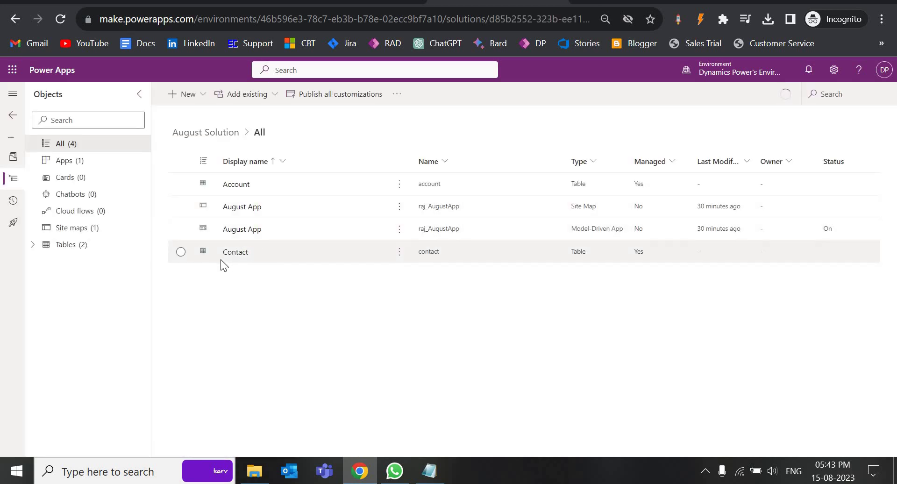
{"action": "left_click", "coordinate": [237, 185]}
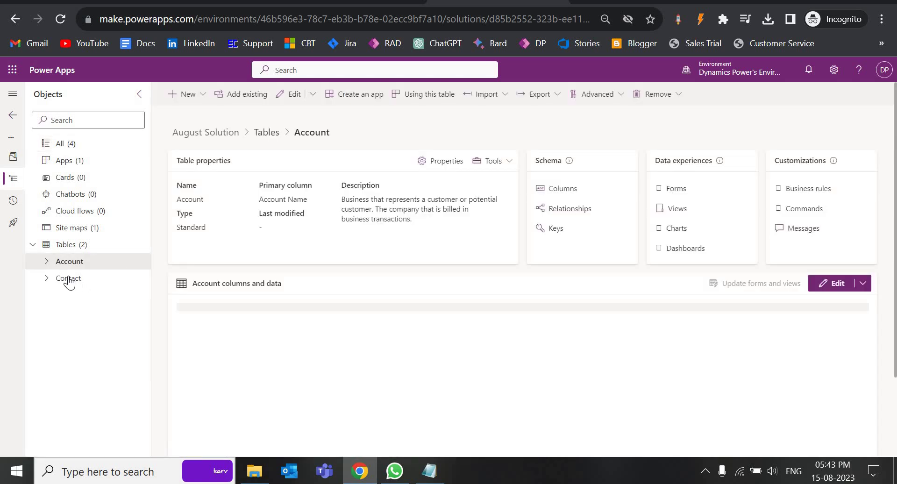
{"action": "left_click", "coordinate": [46, 262]}
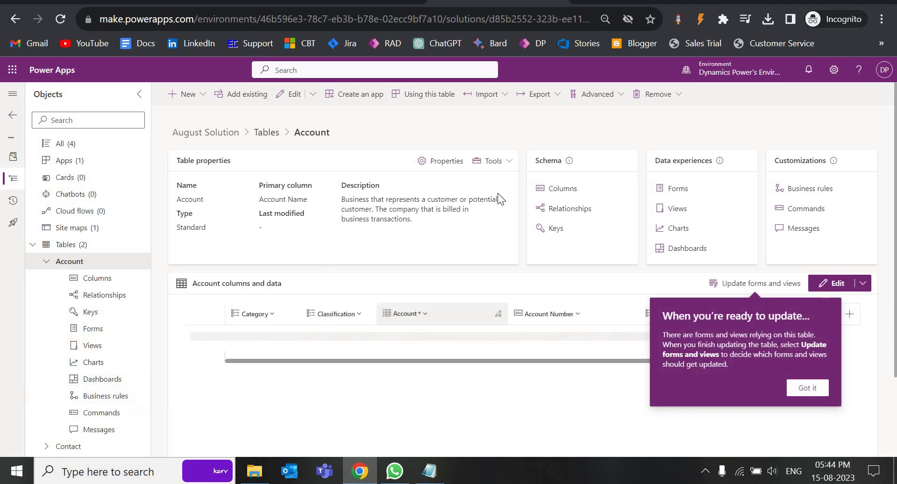
{"action": "left_click", "coordinate": [678, 190]}
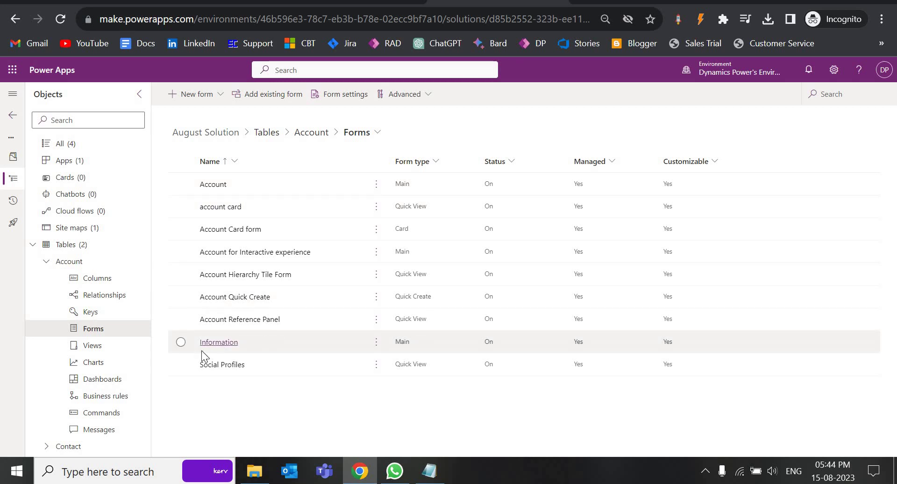
Open the Account Information main form in the form designer for editing
{"action": "key", "text": "ctrl+Tab"}
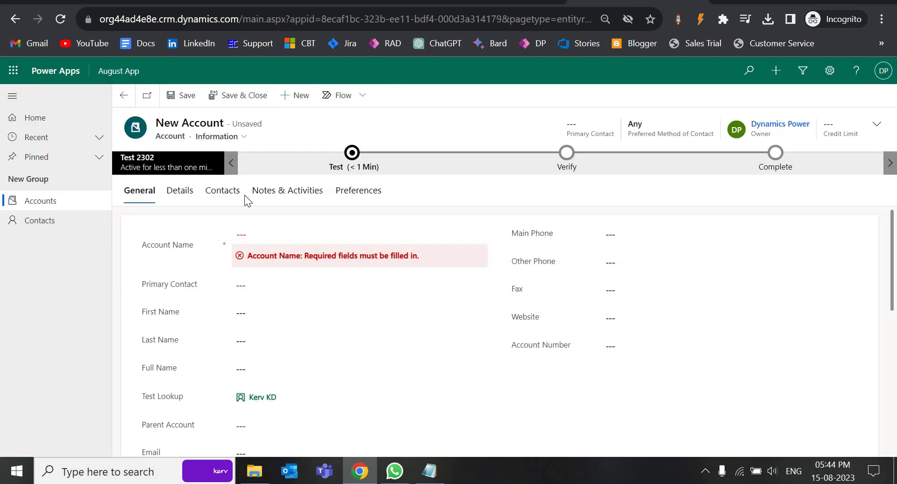
{"action": "left_click", "coordinate": [243, 137]}
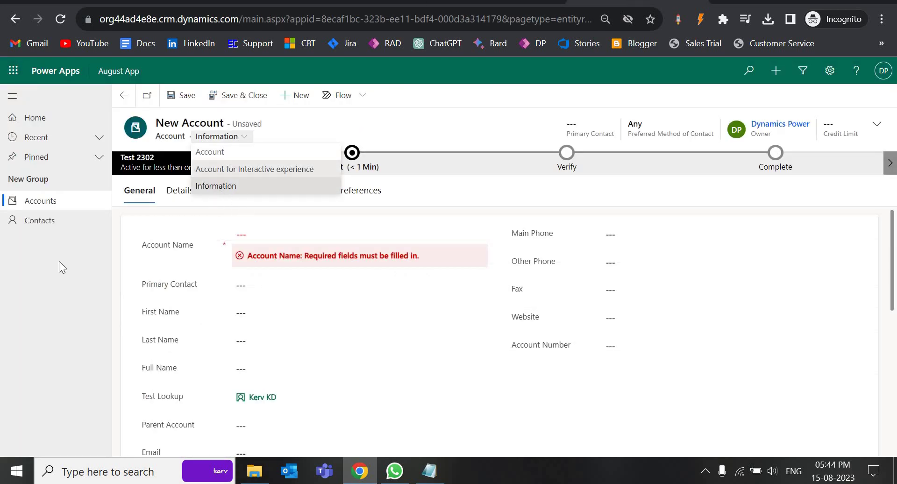
{"action": "left_click", "coordinate": [94, 315]}
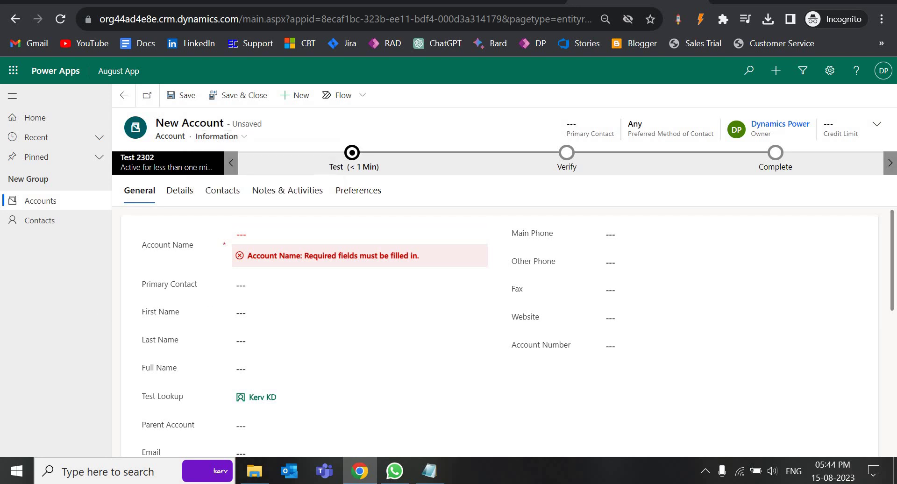
{"action": "key", "text": "ctrl+shift+Tab"}
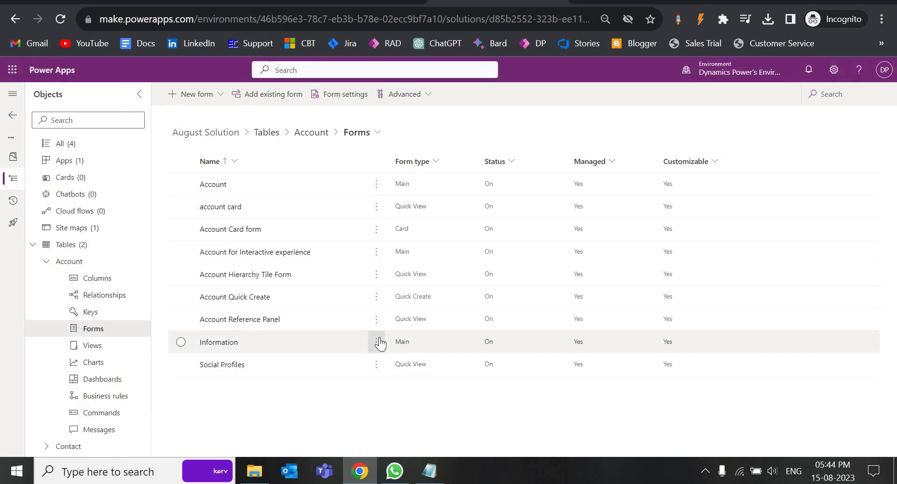
{"action": "left_click", "coordinate": [377, 343]}
{"action": "left_click", "coordinate": [393, 362]}
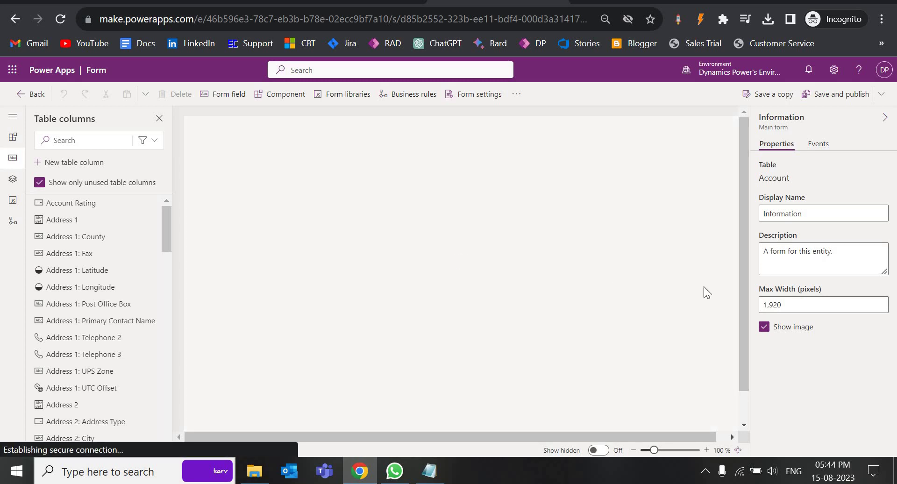
Create a new Account business rule and show its default New Condition properties
{"action": "left_click", "coordinate": [417, 98]}
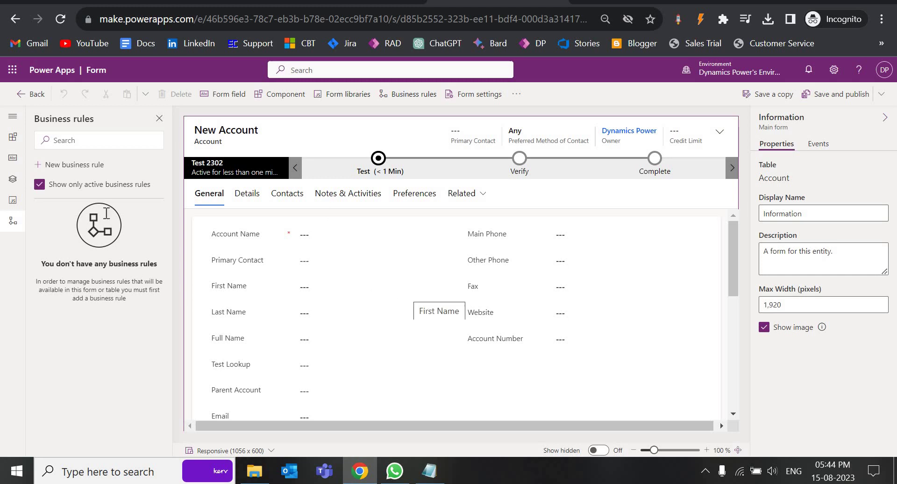
{"action": "left_click", "coordinate": [74, 166]}
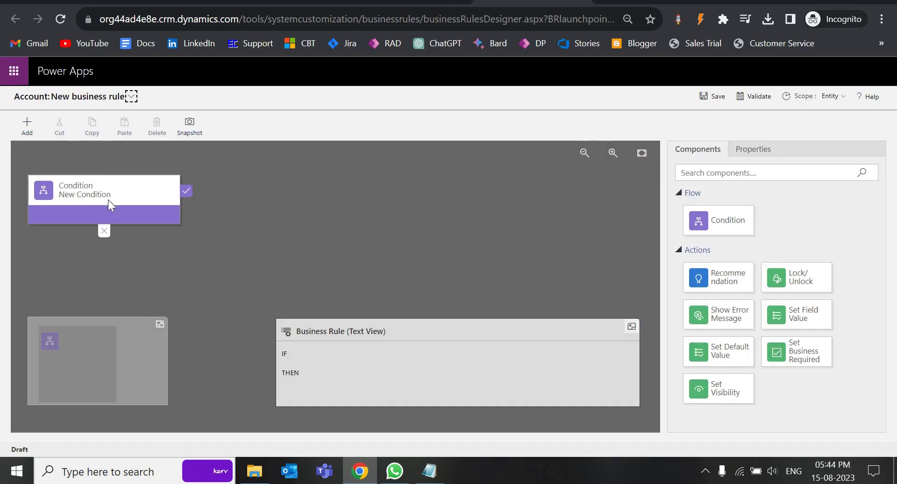
{"action": "left_click", "coordinate": [129, 200]}
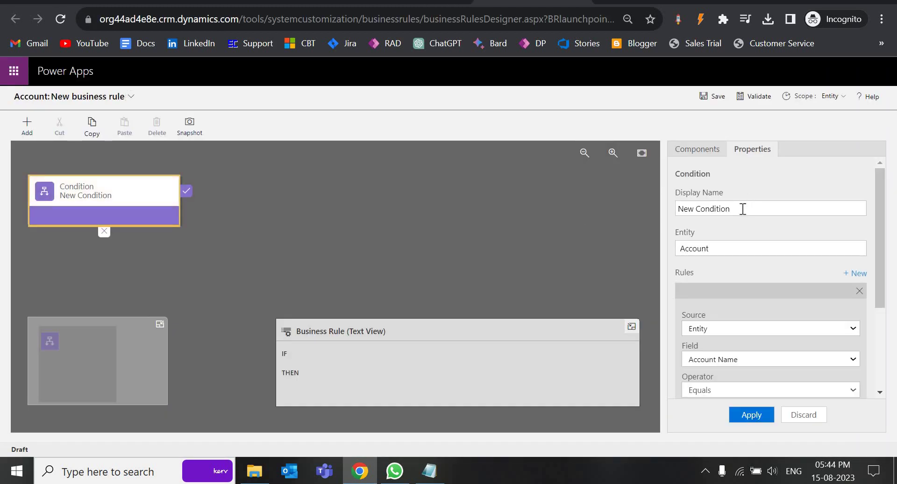
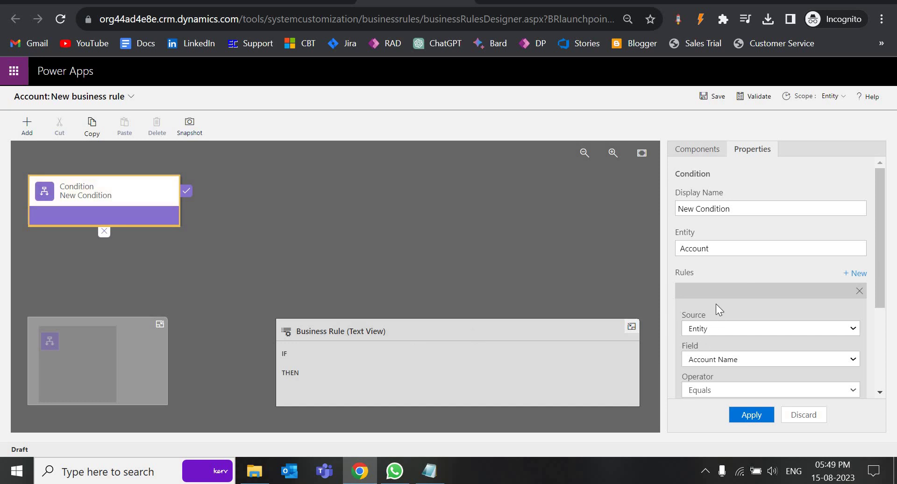
Set the condition to check that Test Lookup contains data and apply it
{"action": "scroll", "coordinate": [716, 305], "scroll_direction": "down", "scroll_amount": 2}
{"action": "left_click", "coordinate": [714, 290]}
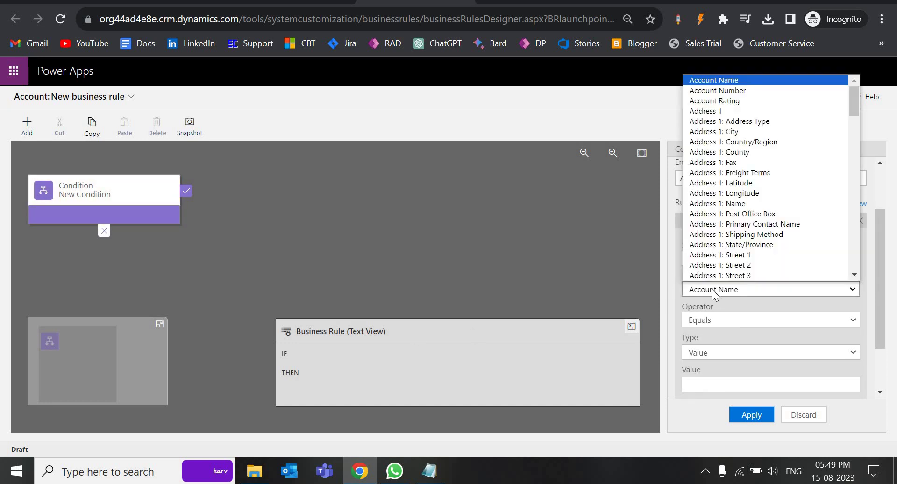
{"action": "key", "text": "t"}
{"action": "key", "text": "Down"}
{"action": "key", "text": "Down"}
{"action": "key", "text": "Down"}
{"action": "key", "text": "Down"}
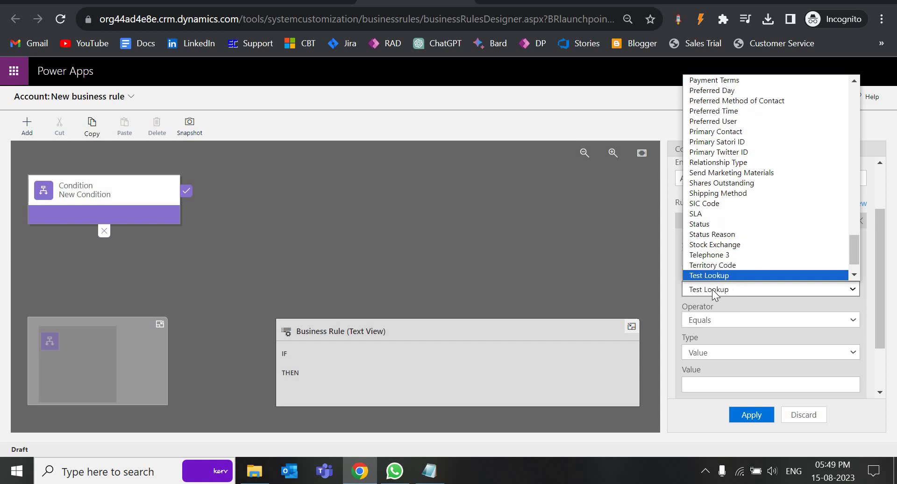
{"action": "key", "text": "Up"}
{"action": "key", "text": "Up"}
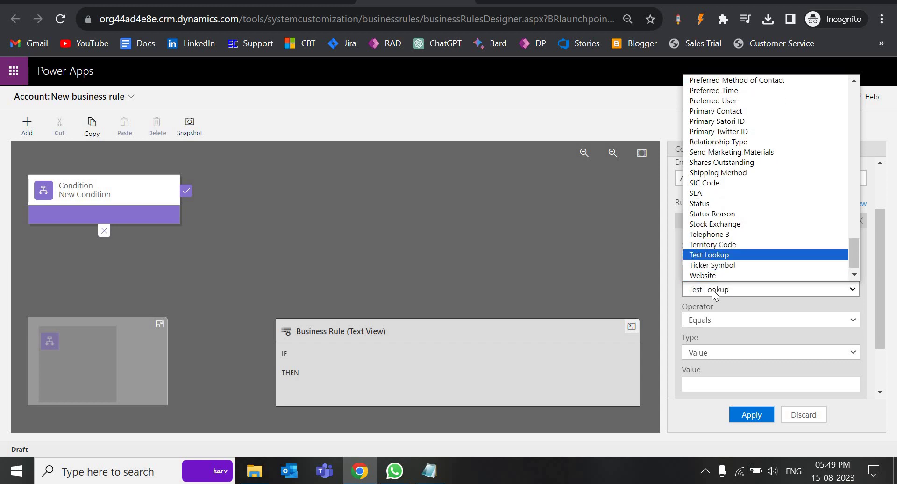
{"action": "key", "text": "Return"}
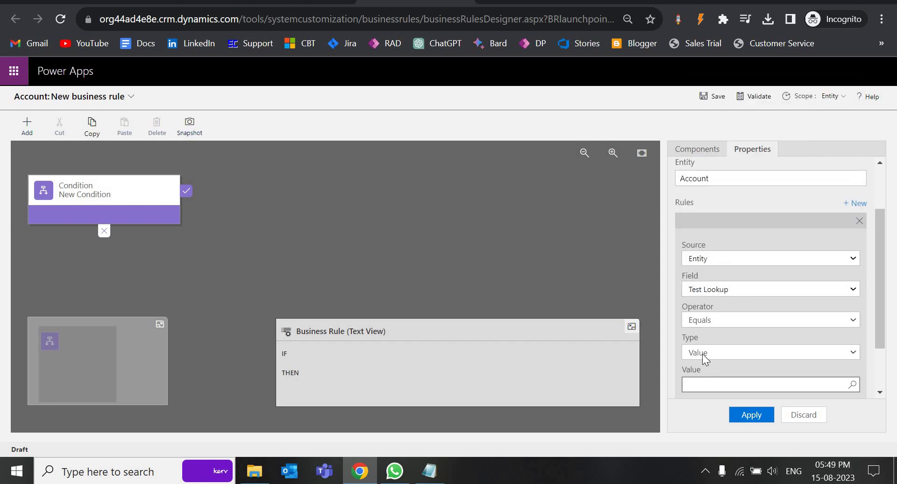
{"action": "left_click", "coordinate": [702, 354]}
{"action": "left_click", "coordinate": [702, 355]}
{"action": "left_click", "coordinate": [718, 321]}
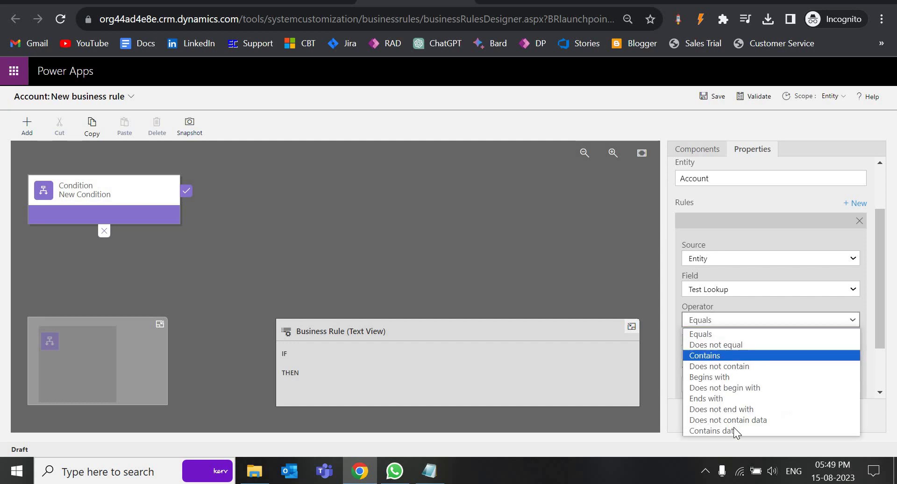
{"action": "left_click", "coordinate": [748, 430]}
{"action": "left_click", "coordinate": [752, 415]}
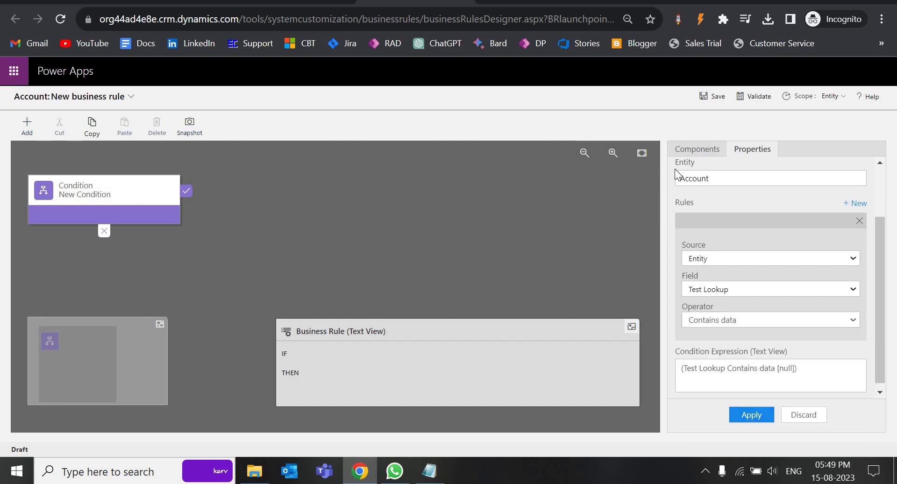
Rename the condition to 'Test Lookup Contains Data' and apply
{"action": "triple_click", "coordinate": [676, 210]}
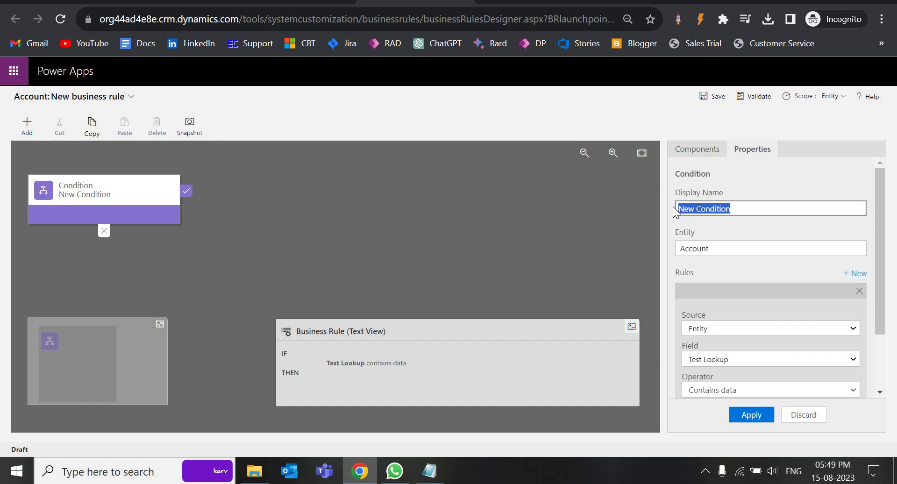
{"action": "type", "text": "Test Look"}
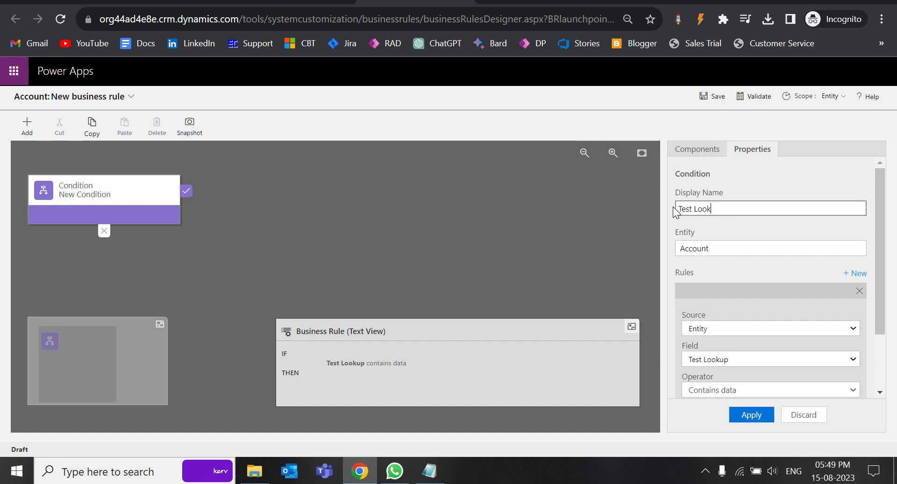
{"action": "type", "text": "up Contains Data"}
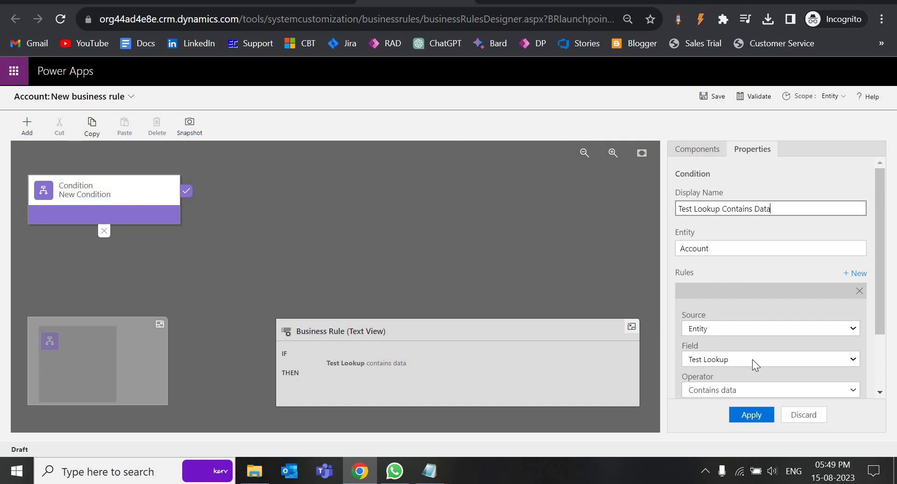
{"action": "left_click", "coordinate": [758, 414]}
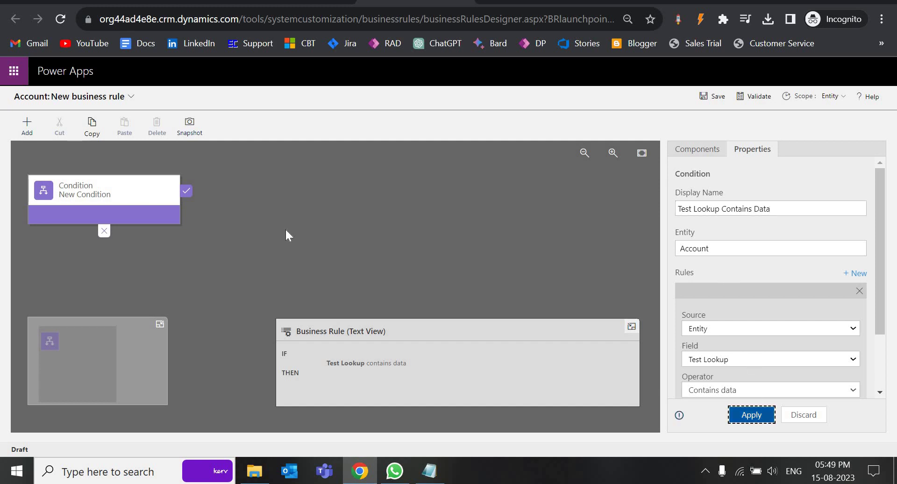
{"action": "left_click", "coordinate": [685, 154]}
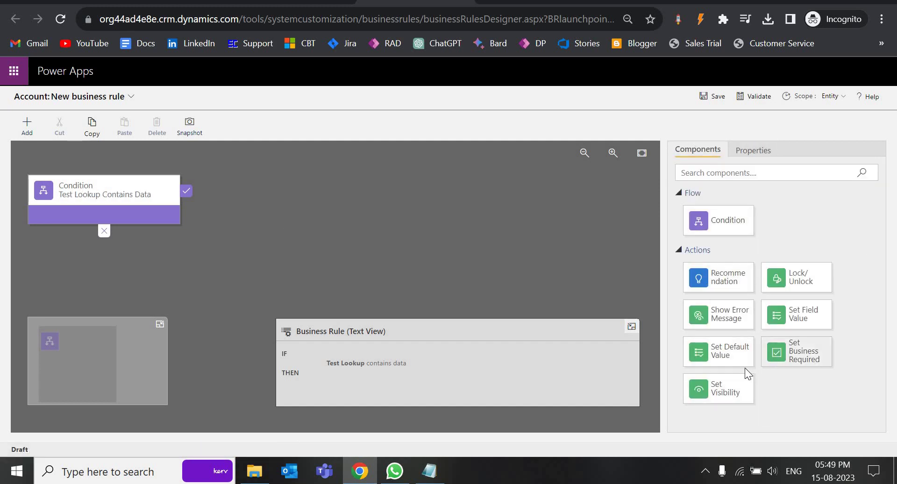
Add a Set Field Value action named 'Set Primary Contact' targeting Primary Contact
{"action": "left_click_drag", "start_coordinate": [805, 319], "coordinate": [202, 201]}
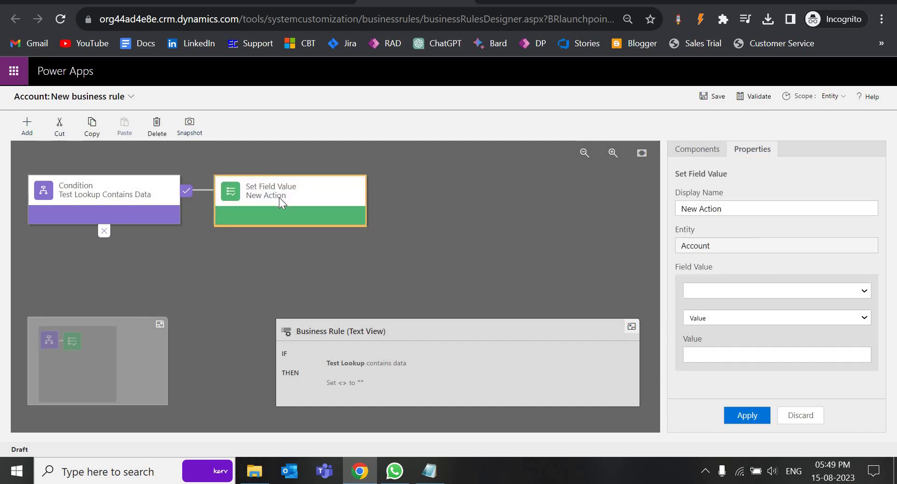
{"action": "left_click_drag", "start_coordinate": [732, 207], "coordinate": [667, 204]}
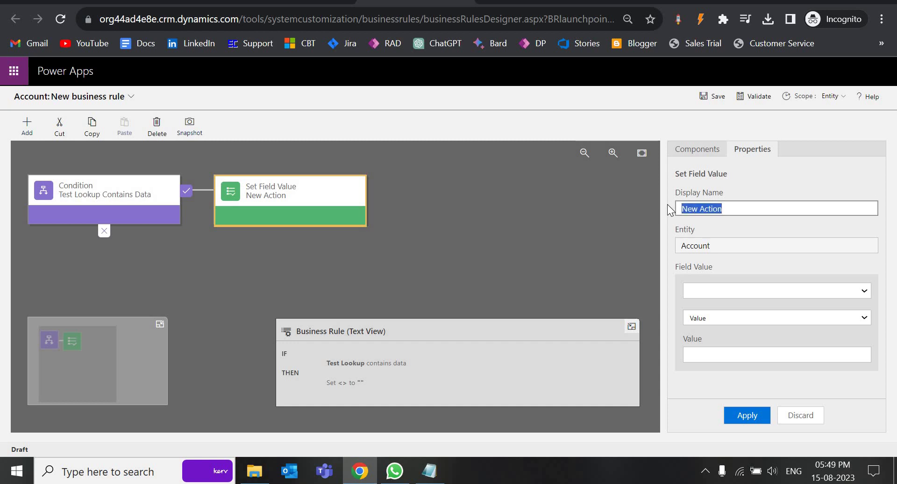
{"action": "type", "text": "Set"}
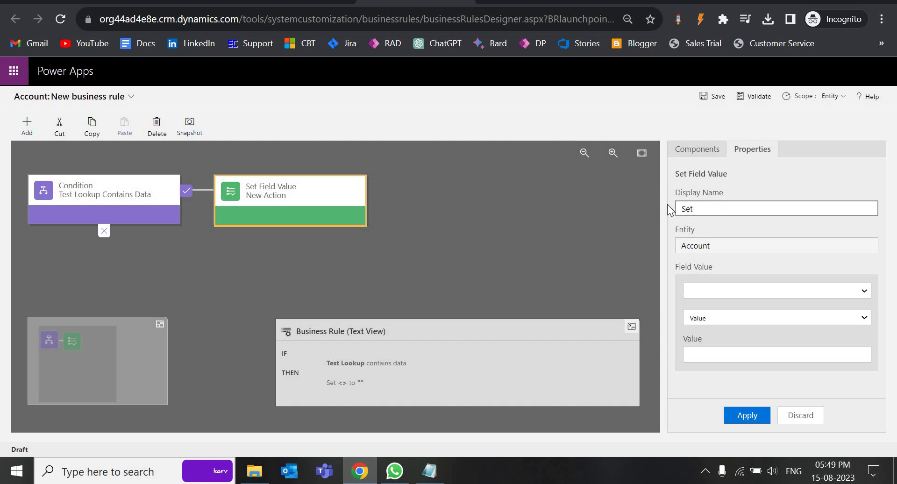
{"action": "type", "text": " Primary Contact"}
{"action": "left_click", "coordinate": [747, 291]}
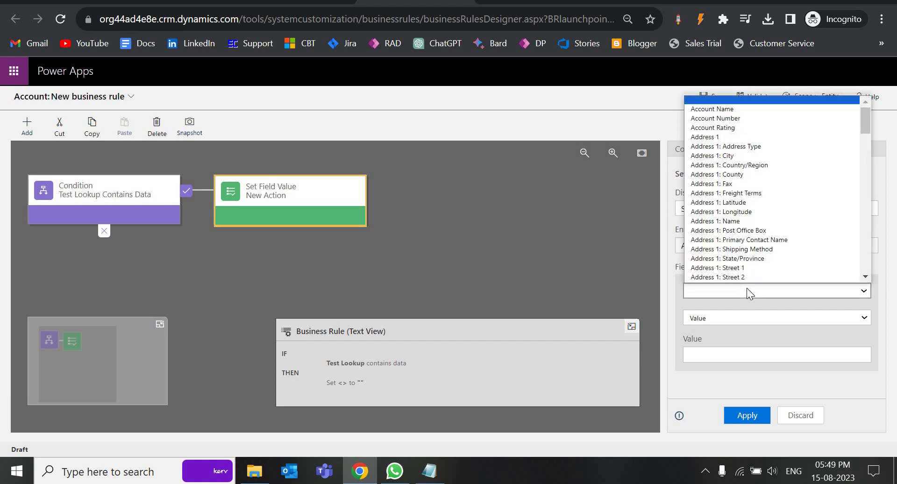
{"action": "key", "text": "p"}
{"action": "key", "text": "Down"}
{"action": "key", "text": "Down"}
{"action": "key", "text": "Down"}
{"action": "key", "text": "Down"}
{"action": "key", "text": "Down"}
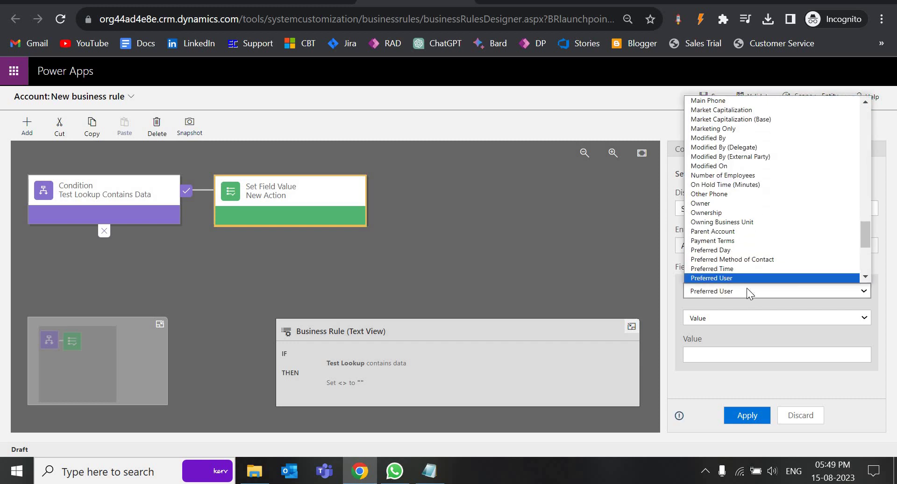
{"action": "key", "text": "Down"}
{"action": "key", "text": "Down"}
{"action": "key", "text": "Up"}
{"action": "key", "text": "Return"}
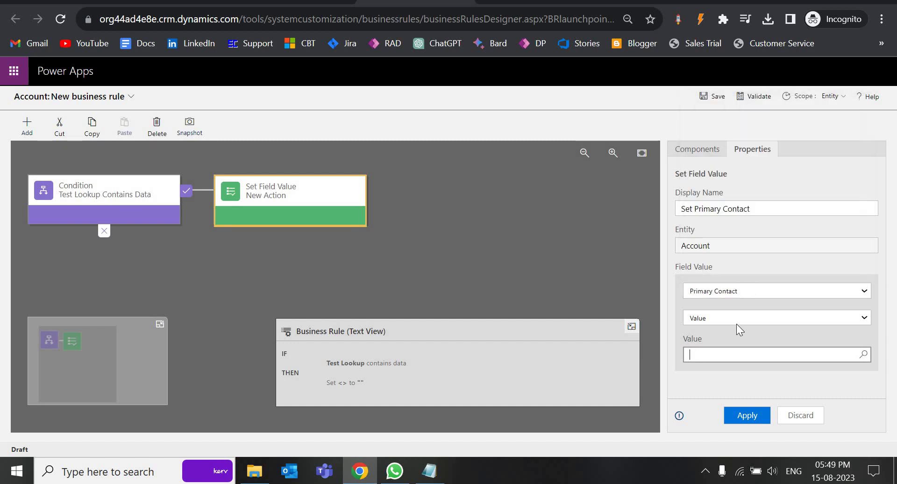
Set the action's value to come from the Test Lookup field and apply it
{"action": "left_click", "coordinate": [836, 318]}
{"action": "left_click", "coordinate": [747, 340]}
{"action": "left_click", "coordinate": [860, 357]}
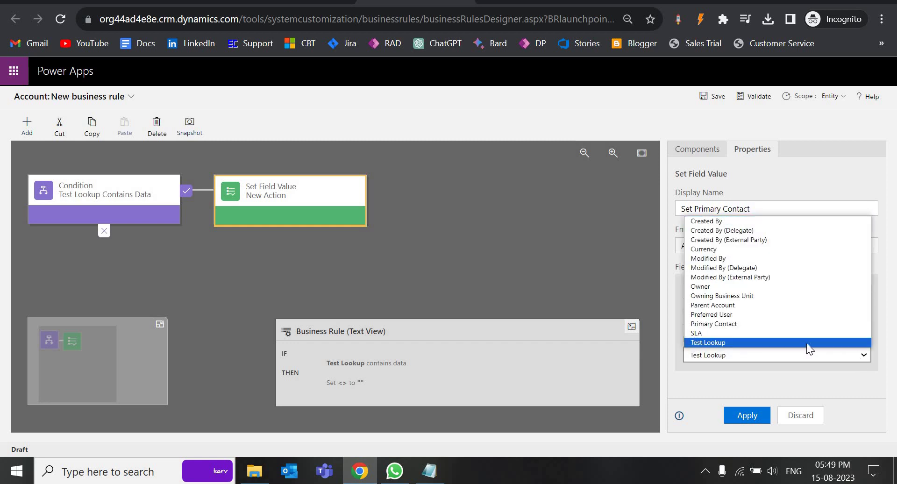
{"action": "left_click", "coordinate": [806, 343]}
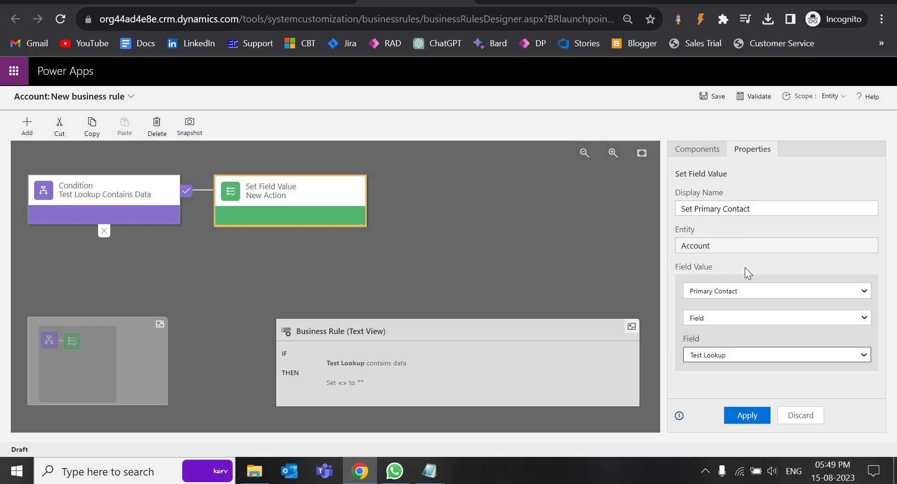
{"action": "left_click", "coordinate": [746, 417]}
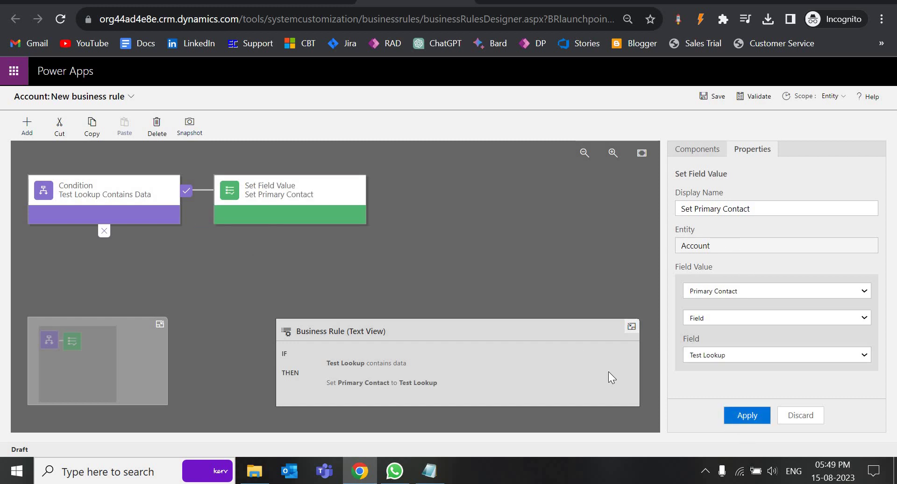
{"action": "left_click", "coordinate": [131, 198]}
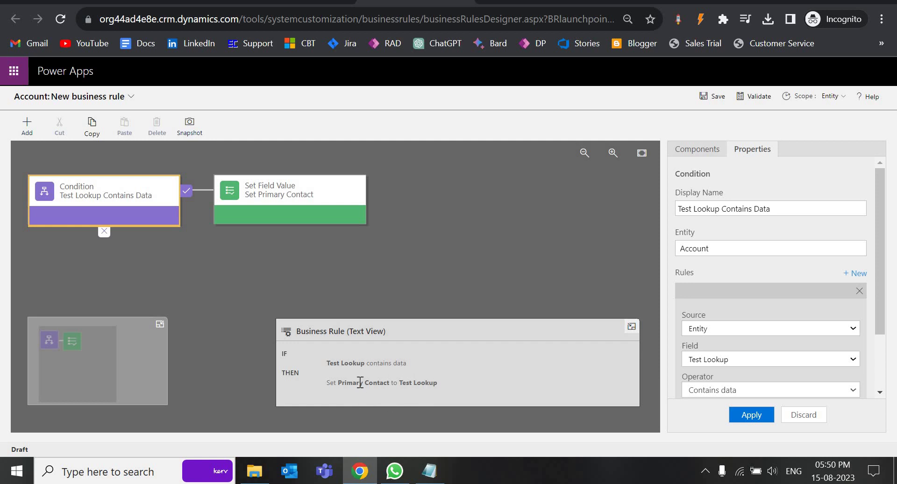
Add a second condition as the else branch, named 'Main Phone Contains Data'
{"action": "left_click", "coordinate": [695, 151]}
{"action": "left_click_drag", "start_coordinate": [722, 224], "coordinate": [144, 246]}
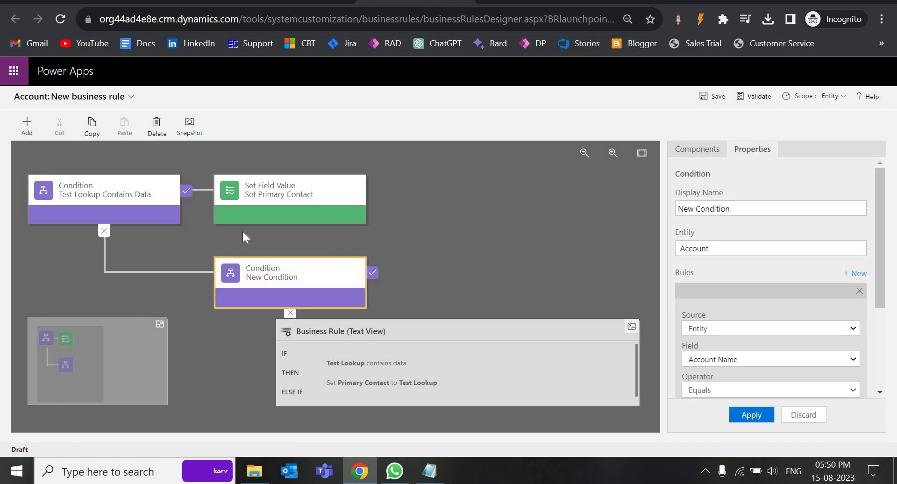
{"action": "left_click", "coordinate": [129, 195]}
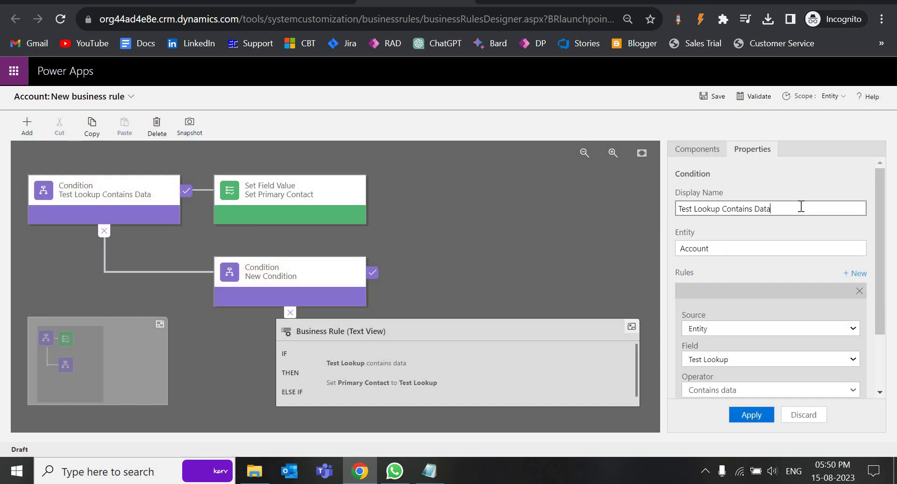
{"action": "left_click_drag", "start_coordinate": [801, 206], "coordinate": [307, 286]}
{"action": "key", "text": "ctrl+c"}
{"action": "left_click", "coordinate": [735, 206]}
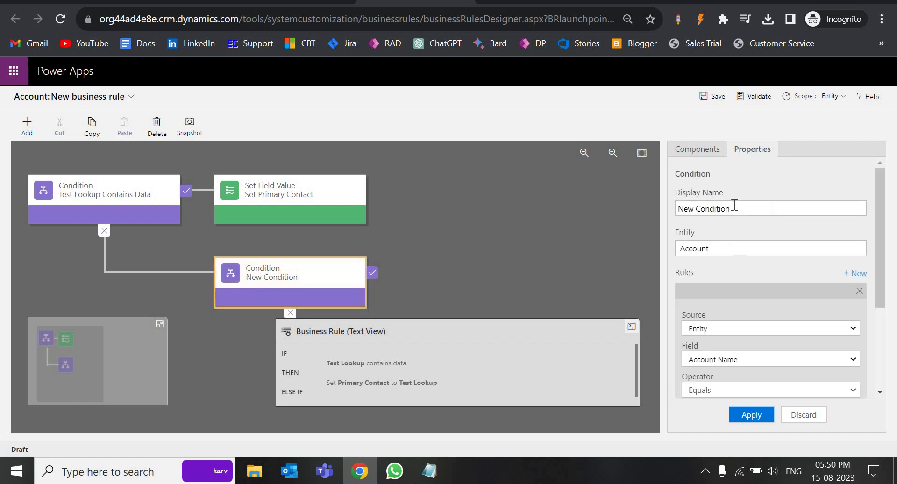
{"action": "left_click", "coordinate": [735, 206]}
{"action": "key", "text": "ctrl+a"}
{"action": "key", "text": "ctrl+v"}
{"action": "left_click", "coordinate": [721, 206]}
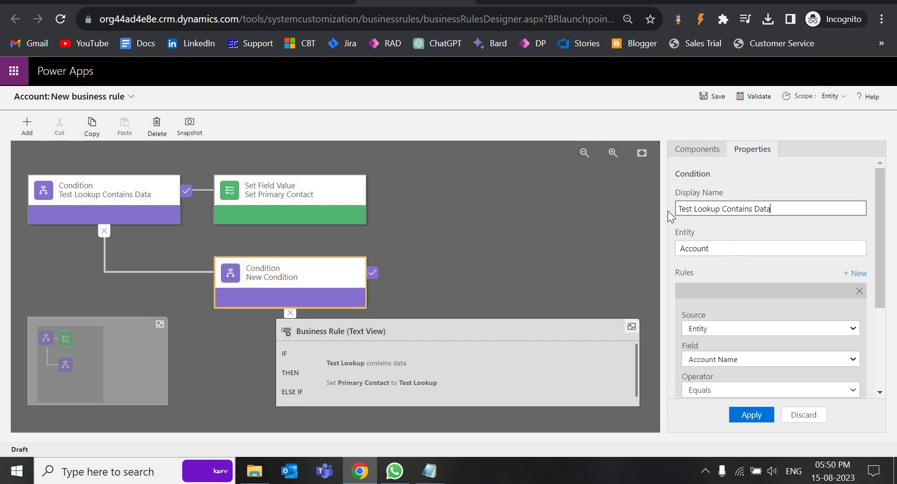
{"action": "key", "text": "shift+Home"}
{"action": "type", "text": "Main"}
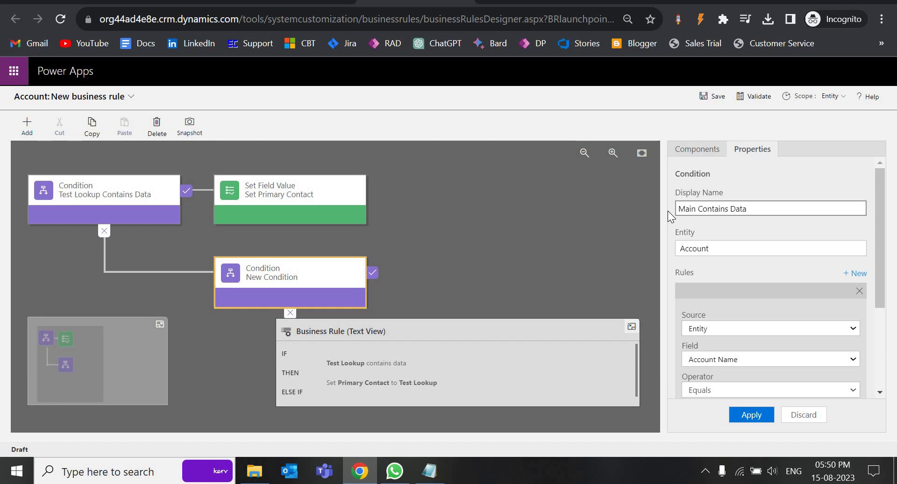
{"action": "type", "text": " Phone"}
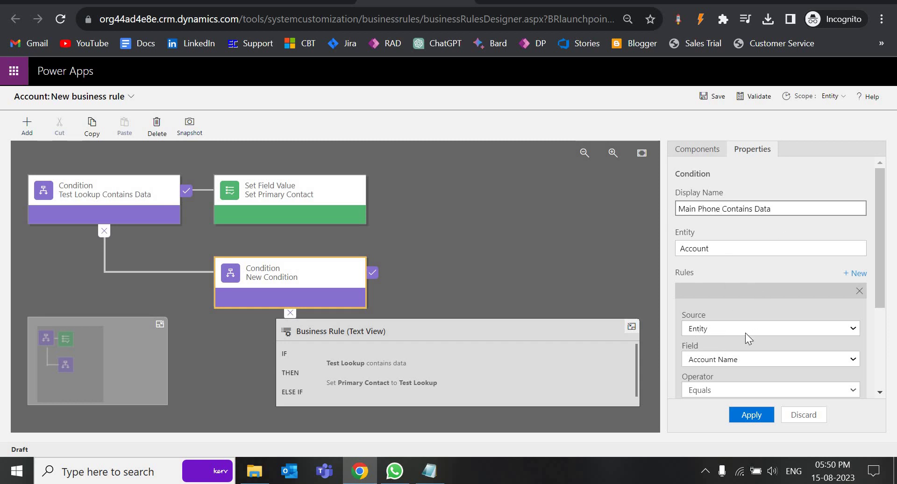
Set the else condition to Main Phone with the Contains data operator and apply
{"action": "left_click", "coordinate": [745, 359]}
{"action": "key", "text": "m"}
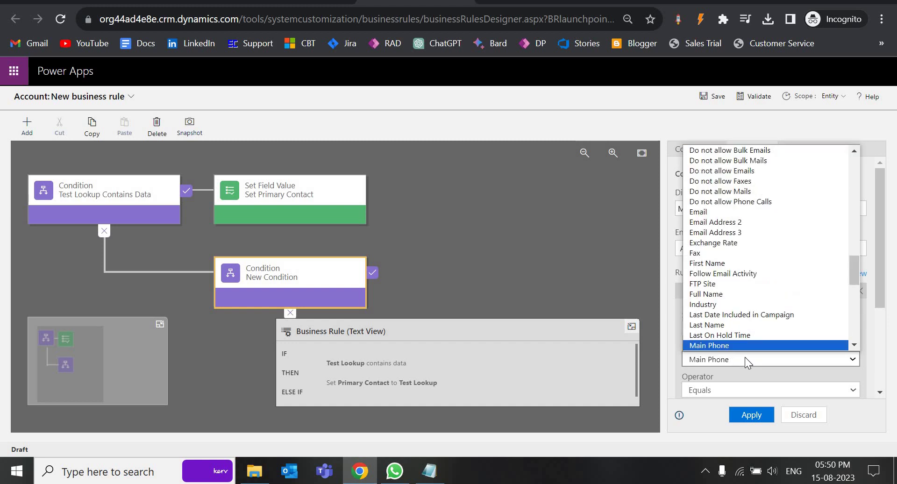
{"action": "scroll", "coordinate": [746, 358], "scroll_direction": "down", "scroll_amount": 3}
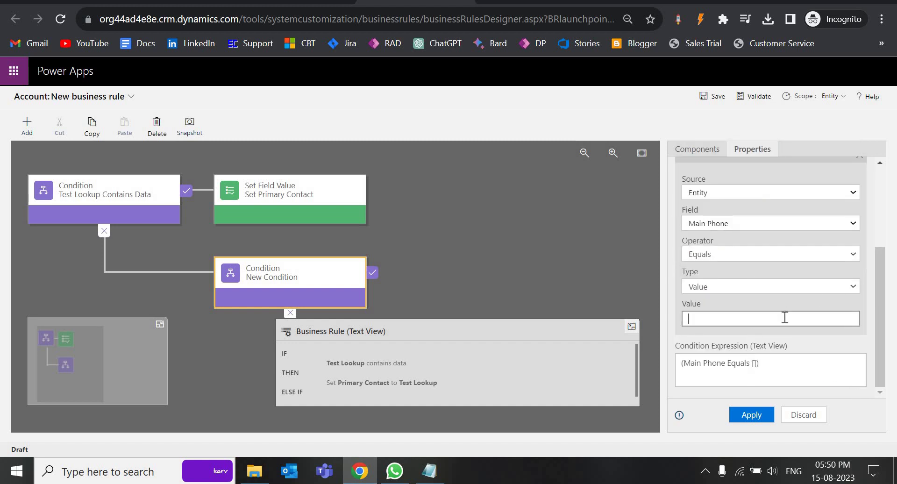
{"action": "left_click", "coordinate": [772, 286]}
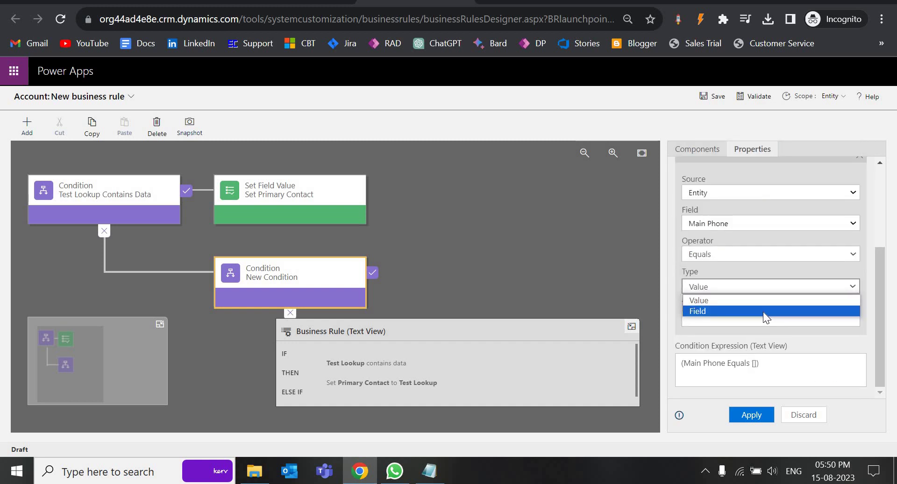
{"action": "left_click", "coordinate": [739, 253]}
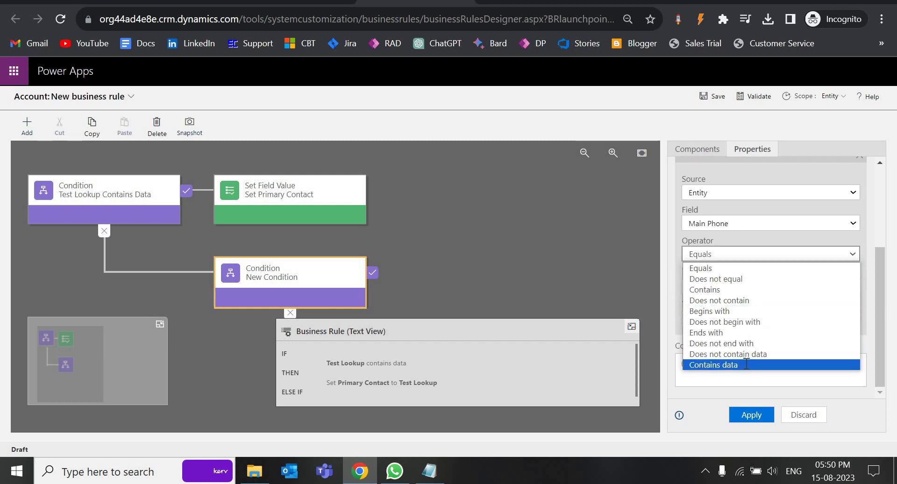
{"action": "left_click", "coordinate": [745, 364]}
{"action": "left_click", "coordinate": [755, 414]}
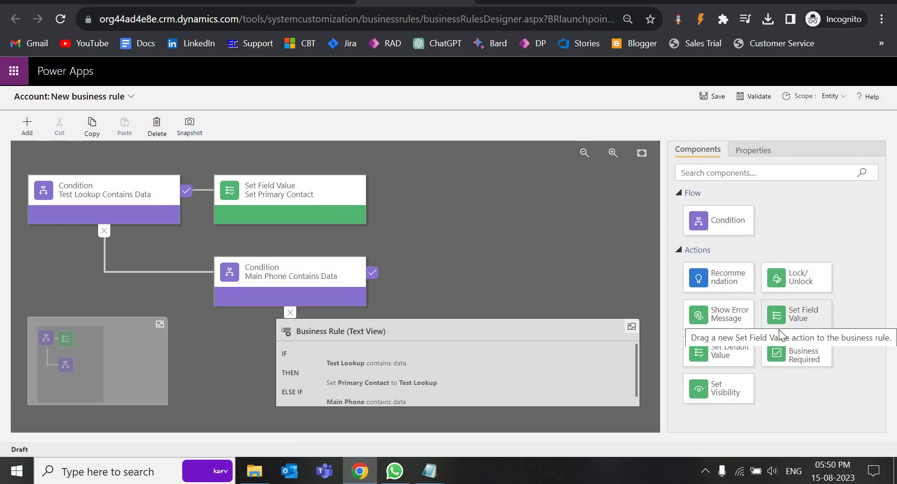
Add a Set Field Value action named 'Set Other Phone as Main phone' targeting Other Phone
{"action": "left_click_drag", "start_coordinate": [797, 315], "coordinate": [393, 280]}
{"action": "left_click", "coordinate": [734, 209]}
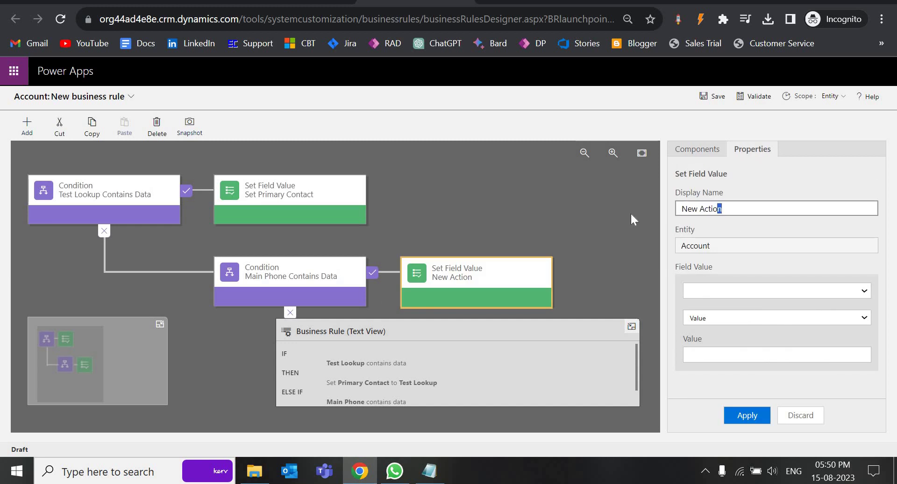
{"action": "key", "text": "ctrl+a"}
{"action": "type", "text": "Set Other Phone as Main phone"}
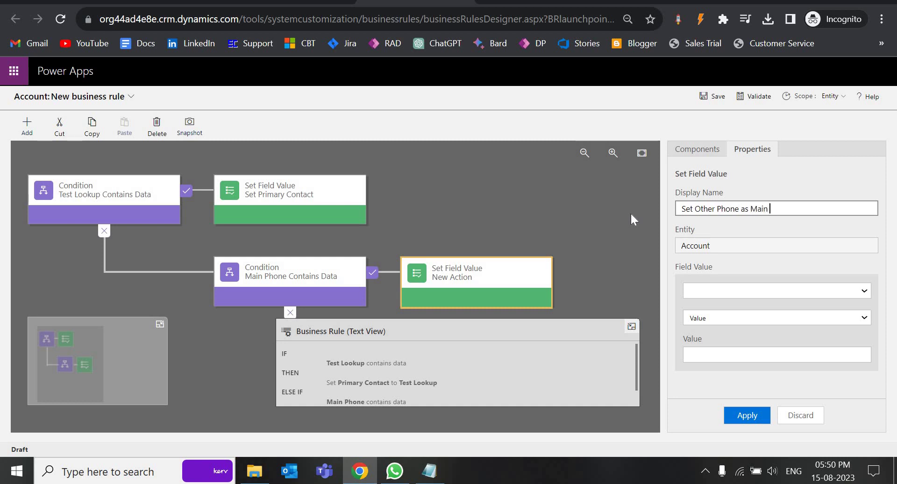
{"action": "left_click", "coordinate": [845, 291]}
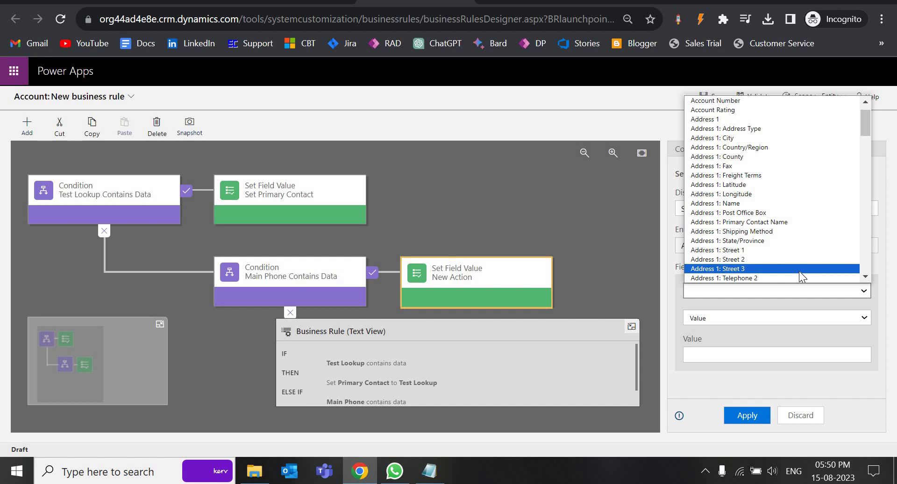
{"action": "key", "text": "o"}
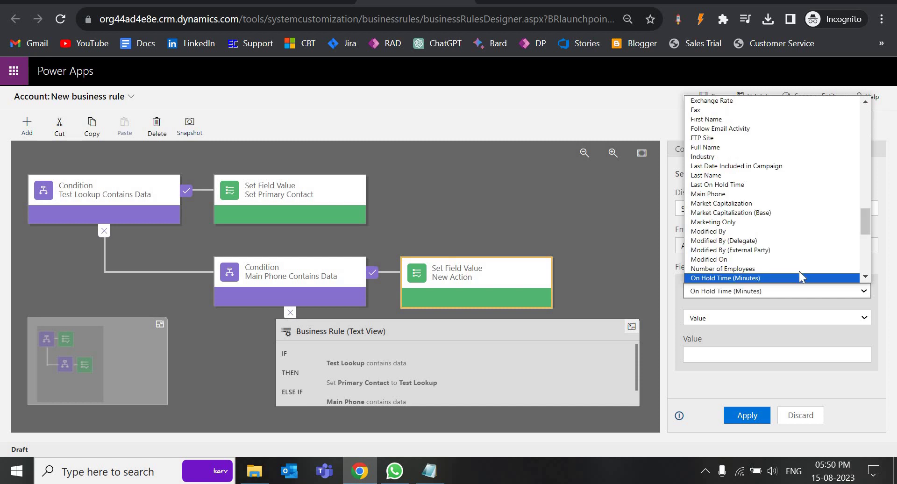
{"action": "key", "text": "Down"}
{"action": "left_click", "coordinate": [775, 337]}
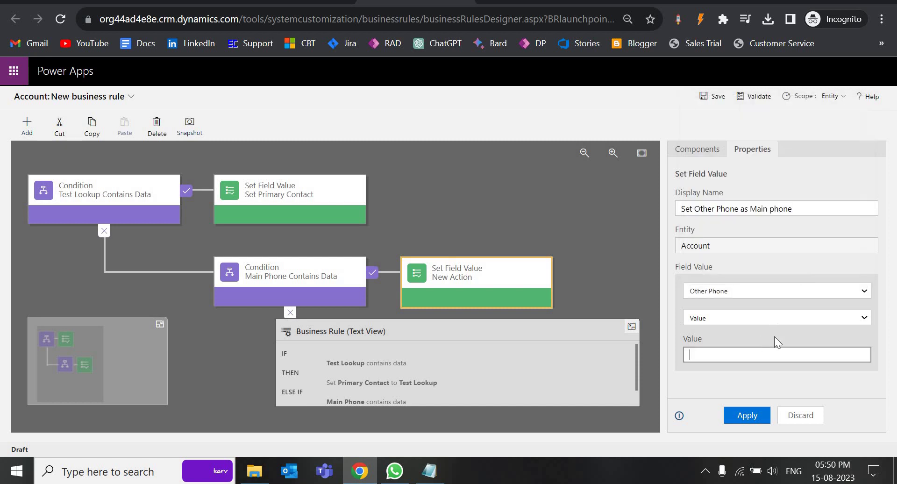
Take the Other Phone value from the Main Phone field and apply the action
{"action": "left_click", "coordinate": [774, 323]}
{"action": "left_click", "coordinate": [751, 340]}
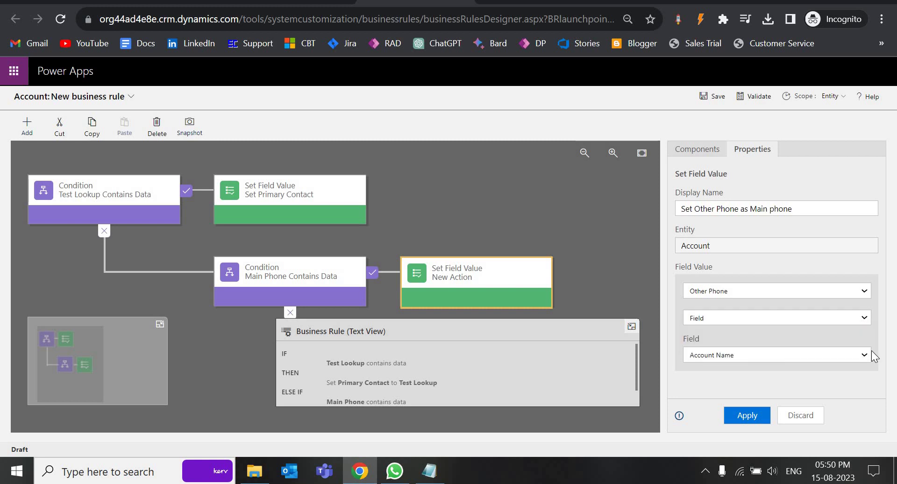
{"action": "left_click", "coordinate": [864, 353]}
{"action": "key", "text": "p"}
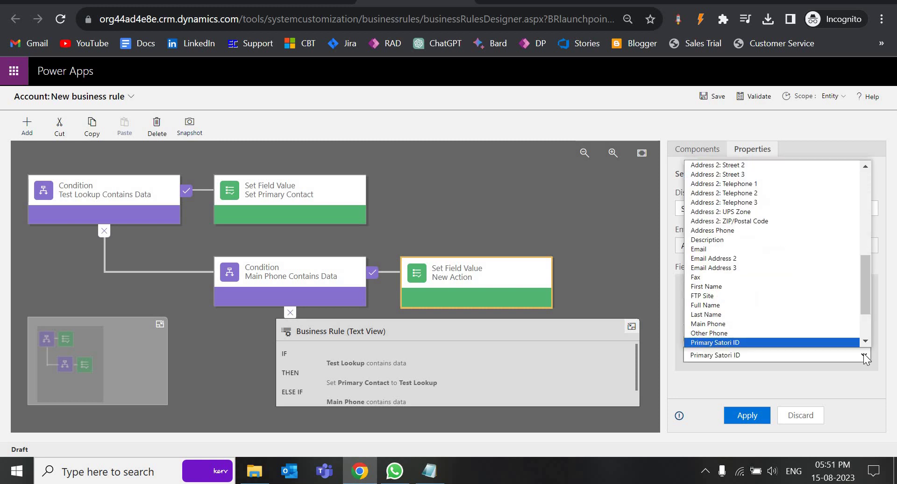
{"action": "key", "text": "m"}
{"action": "key", "text": "Return"}
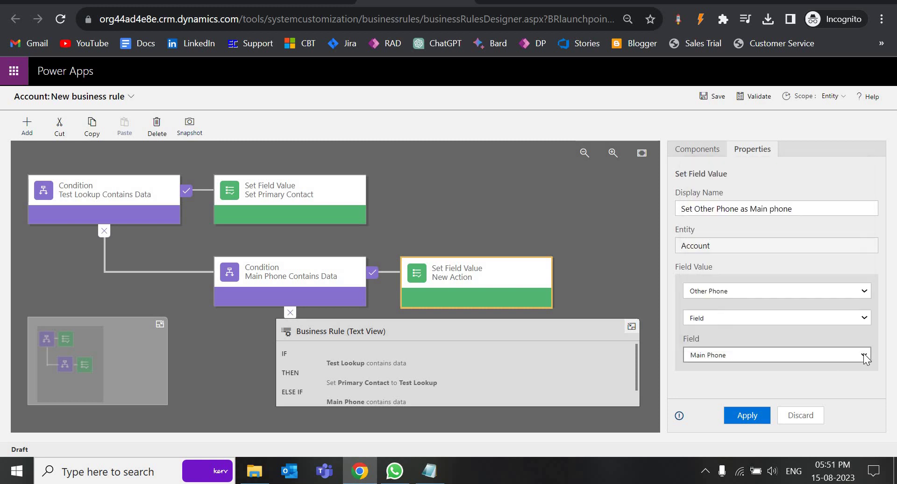
{"action": "left_click", "coordinate": [754, 419]}
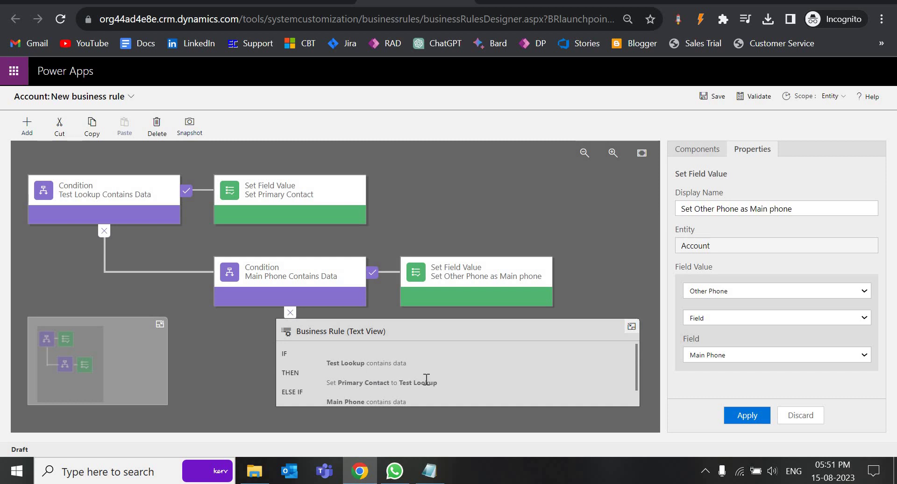
{"action": "scroll", "coordinate": [375, 391], "scroll_direction": "down", "scroll_amount": 1}
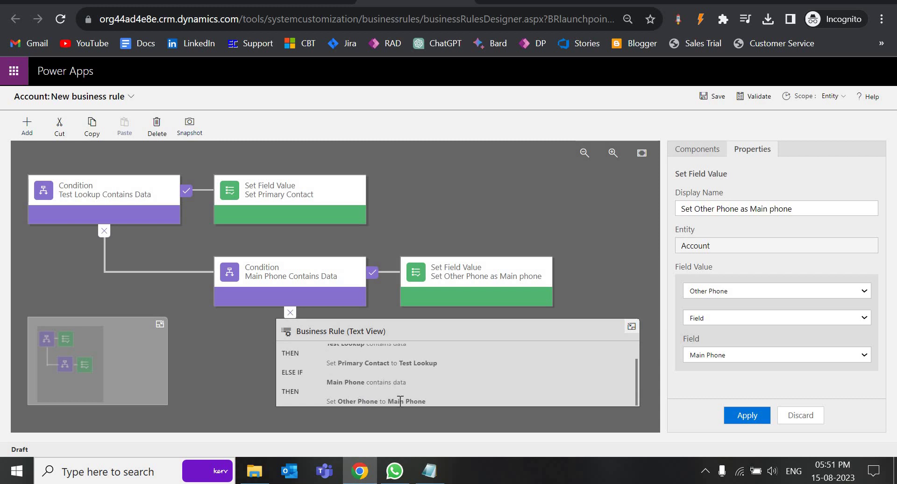
Change the rule scope to All Forms, save the rule, and begin activating it
{"action": "left_click", "coordinate": [837, 96]}
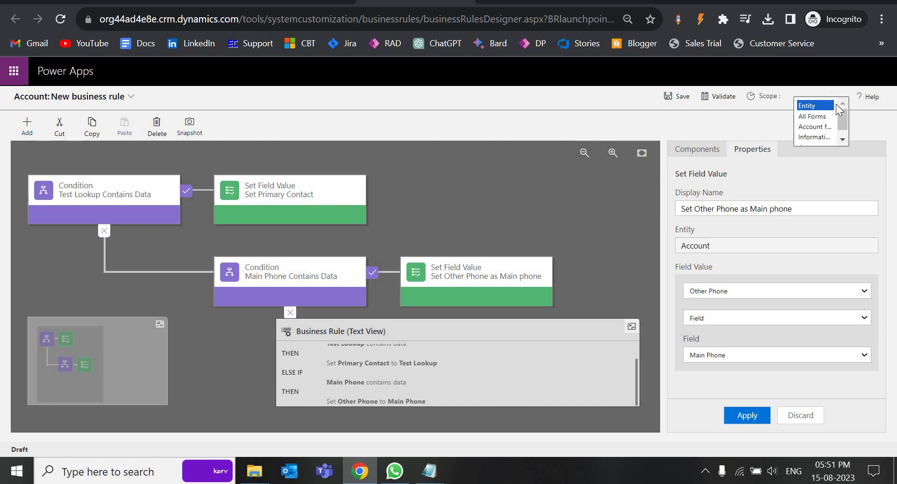
{"action": "left_click", "coordinate": [812, 116]}
{"action": "left_click", "coordinate": [704, 99]}
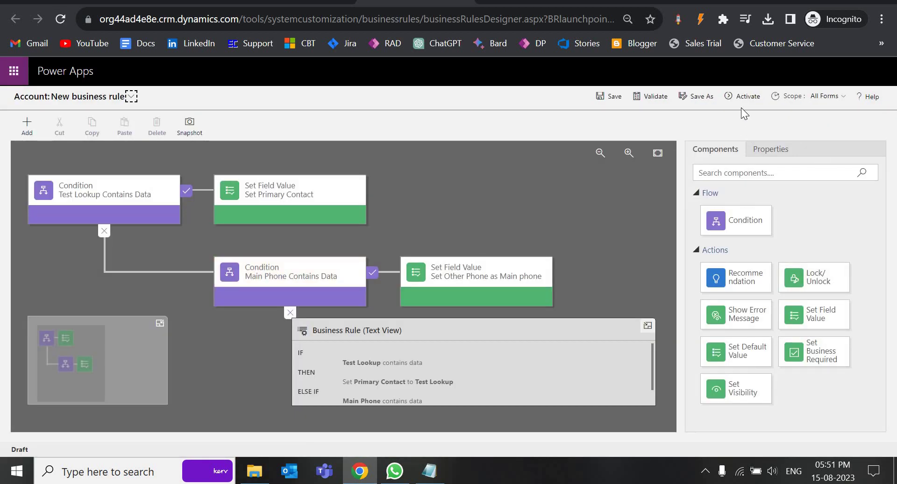
{"action": "left_click", "coordinate": [746, 95]}
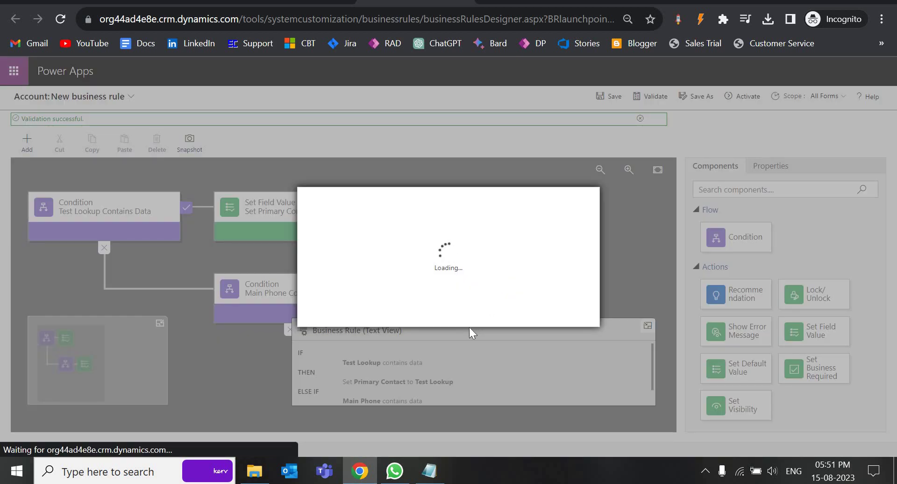
Confirm activation of the business rule and switch to the New Account form
{"action": "left_click", "coordinate": [511, 315]}
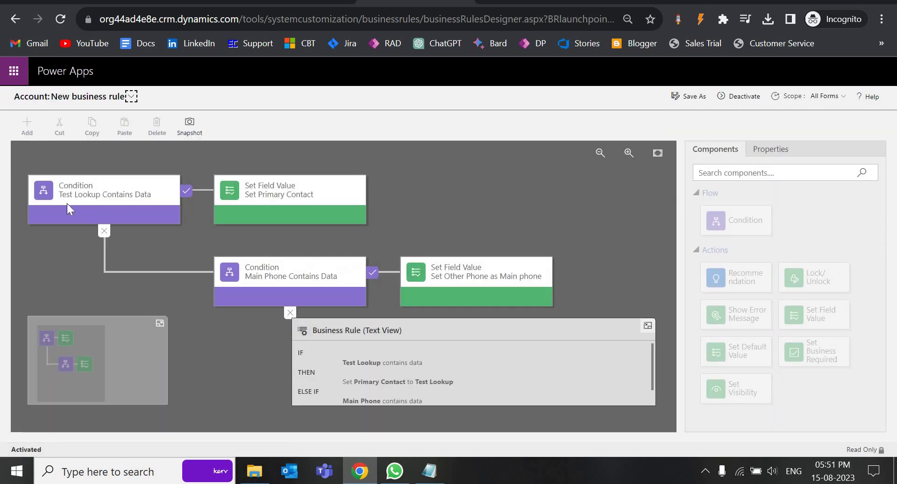
{"action": "left_click", "coordinate": [578, 3]}
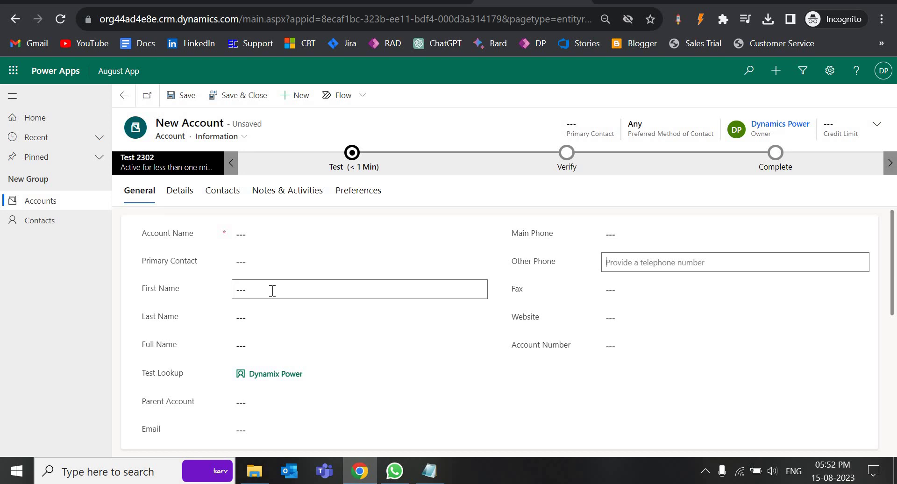
Reload the form and enter Account Name 'Test' and Main Phone 1234567
{"action": "key", "text": "F5"}
{"action": "key", "text": "Return"}
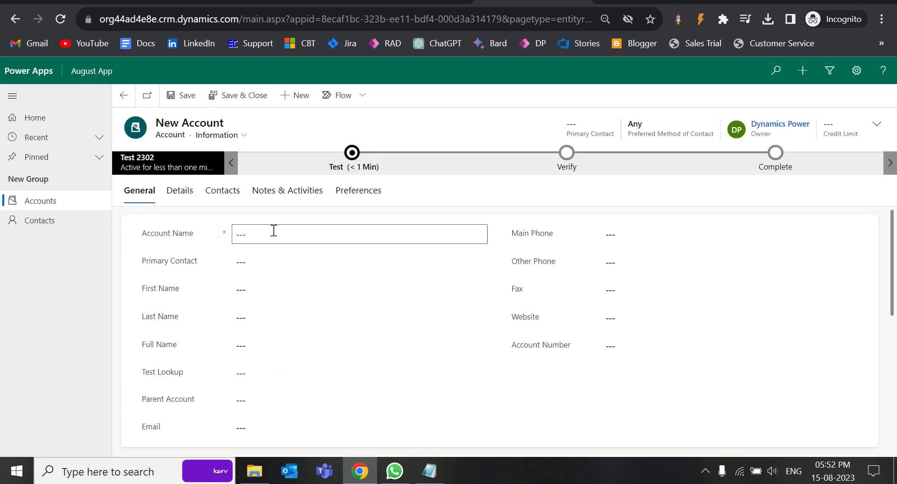
{"action": "type", "text": "Test"}
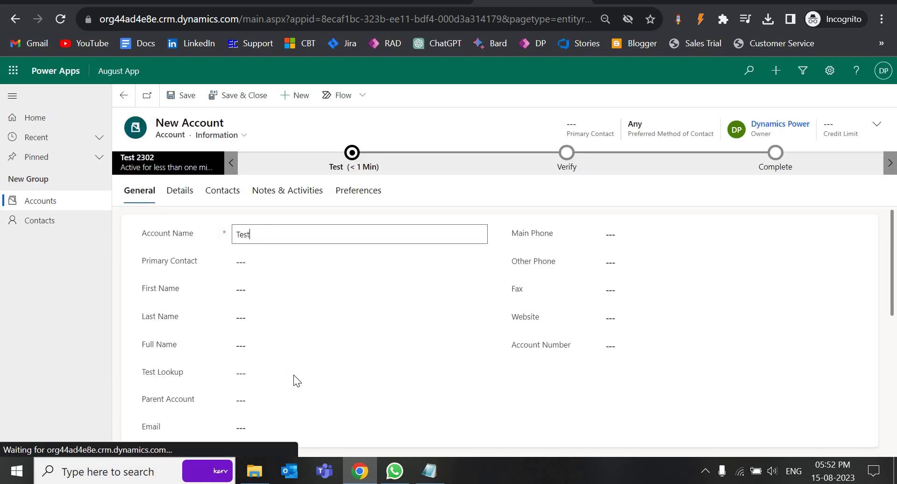
{"action": "left_click", "coordinate": [675, 236]}
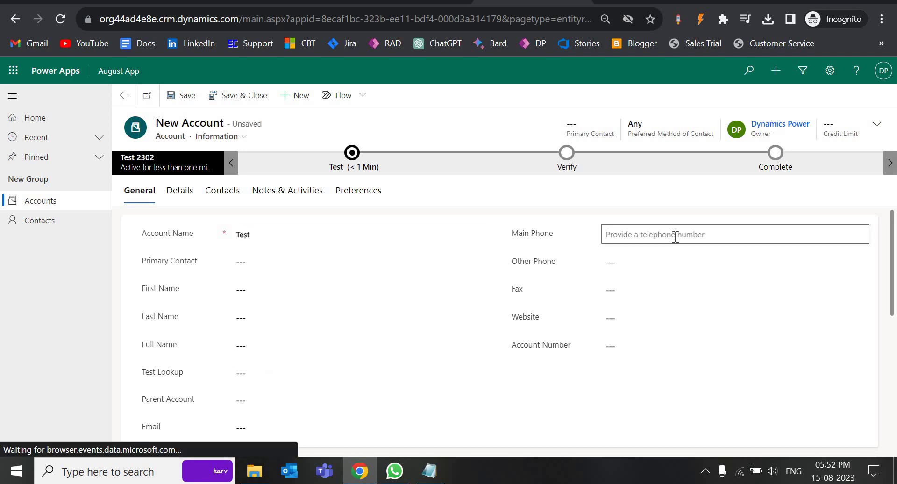
{"action": "type", "text": "1234567"}
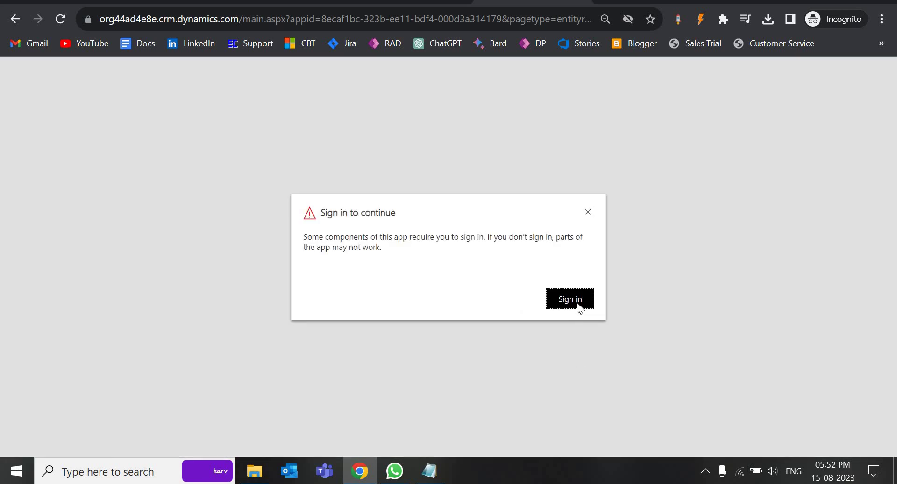
{"action": "left_click", "coordinate": [578, 307]}
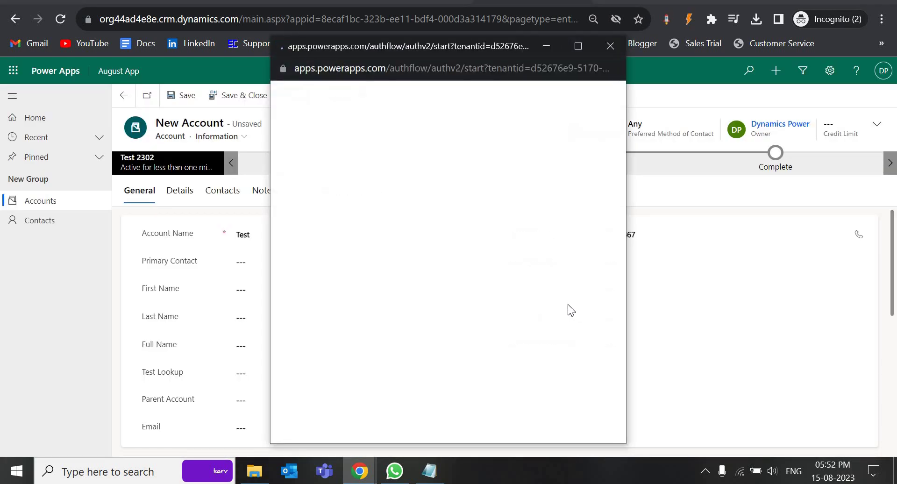
Set Test Lookup to Dynamix Power, then reload the form discarding changes
{"action": "left_click", "coordinate": [289, 372]}
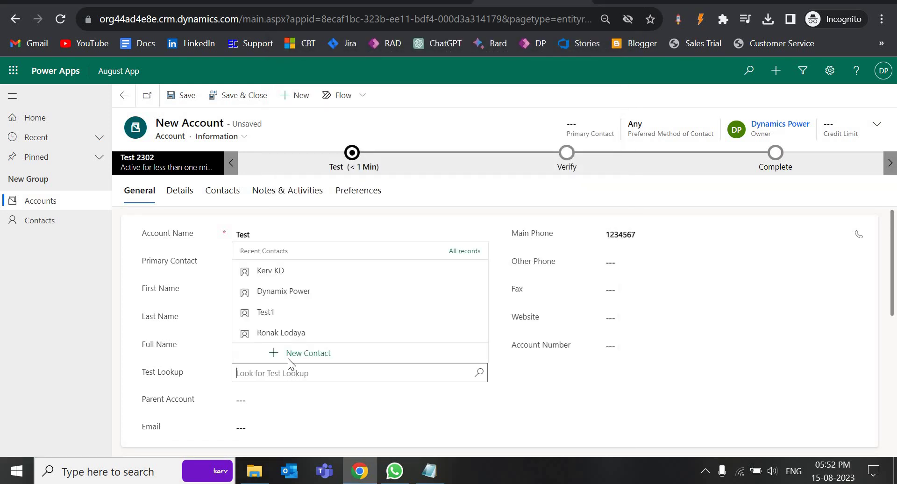
{"action": "left_click", "coordinate": [289, 292]}
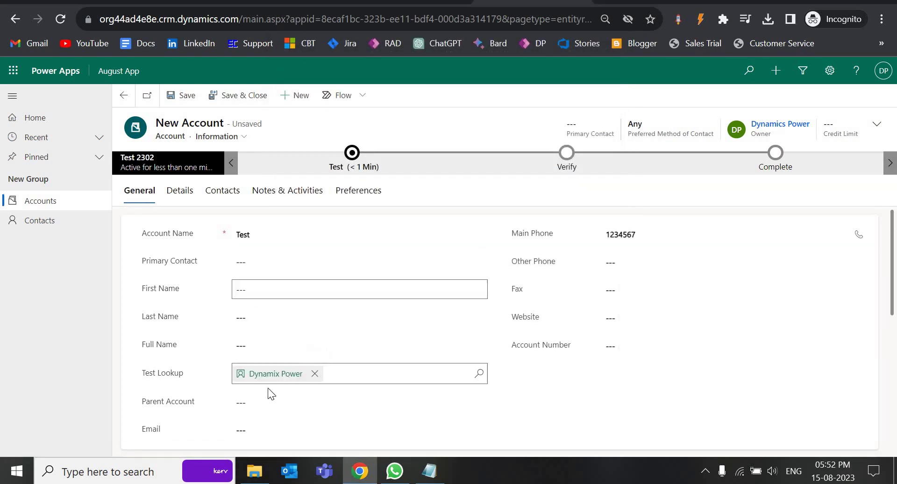
{"action": "left_click", "coordinate": [62, 17]}
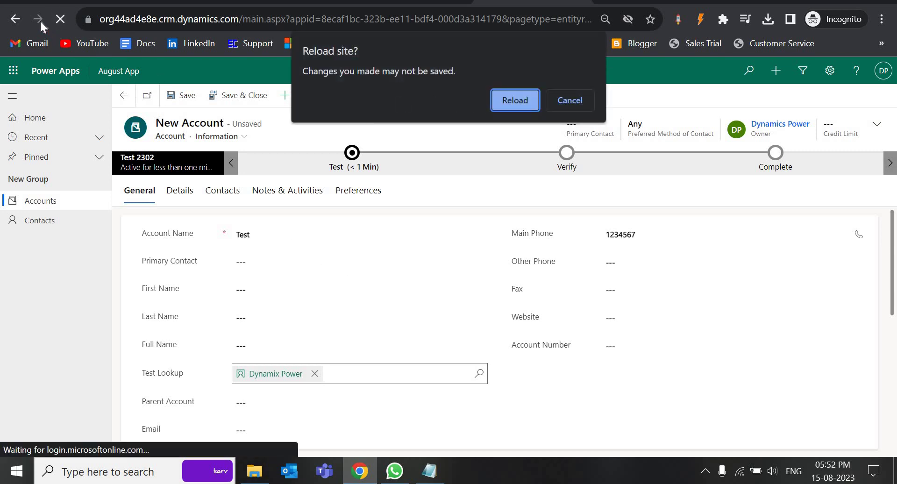
{"action": "key", "text": "Return"}
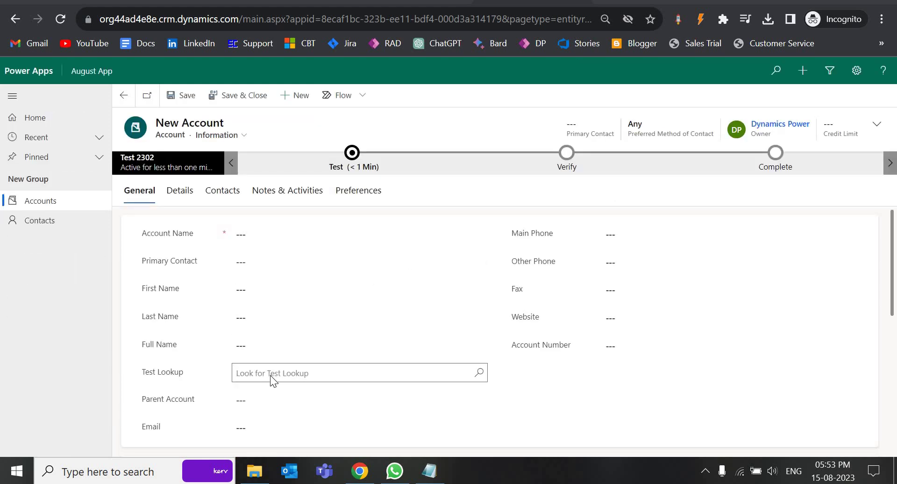
Sign in and set Test Lookup to Dynamix Power
{"action": "left_click", "coordinate": [270, 375]}
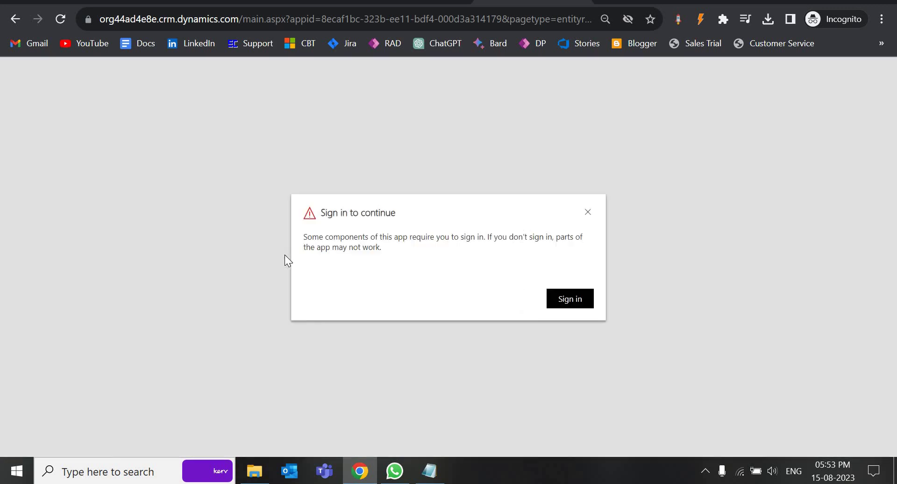
{"action": "left_click", "coordinate": [582, 304]}
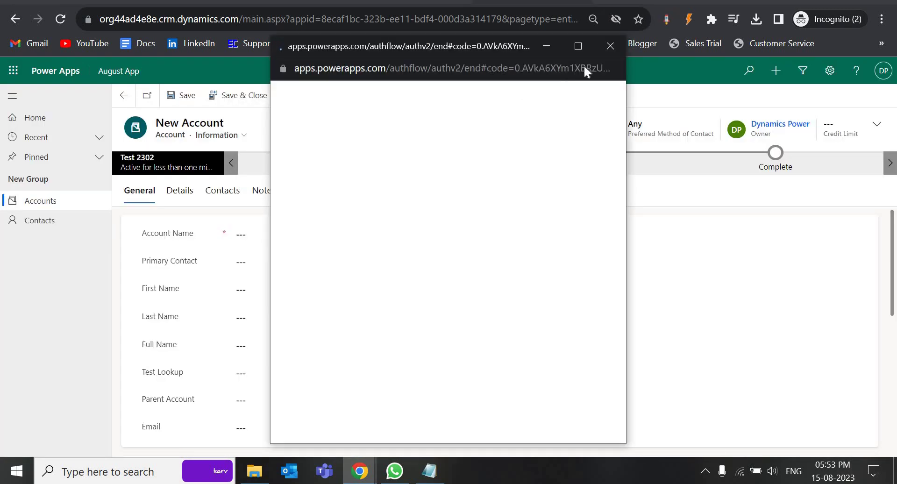
{"action": "left_click", "coordinate": [284, 373]}
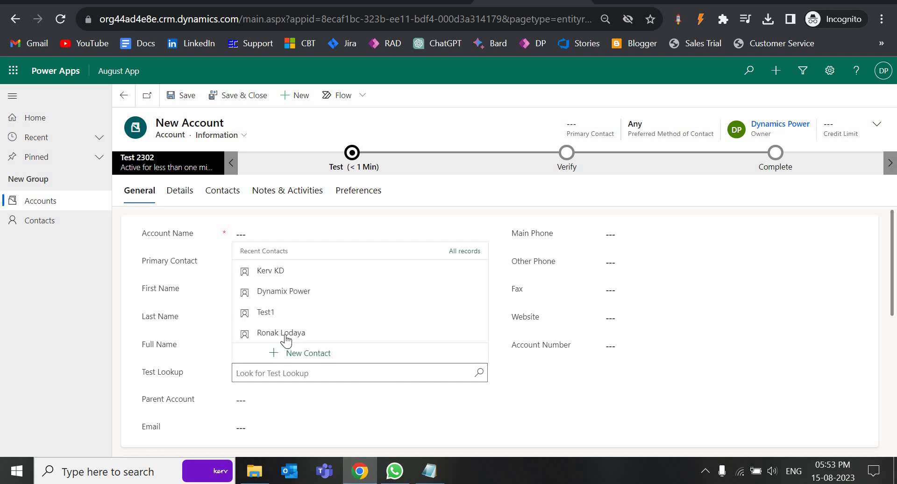
{"action": "left_click", "coordinate": [277, 264]}
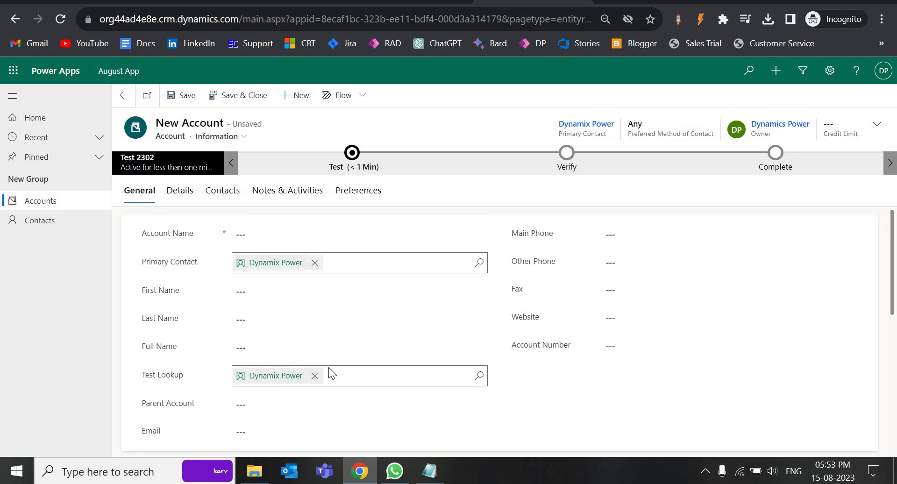
Enter Main Phone 12345, clear it again, and set Other Phone to 123456
{"action": "left_click", "coordinate": [635, 236]}
{"action": "type", "text": "12345"}
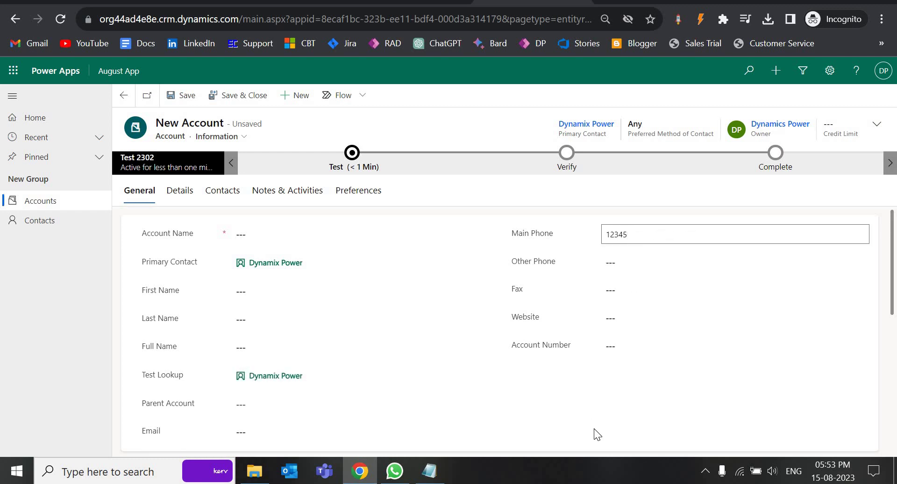
{"action": "left_click", "coordinate": [594, 429]}
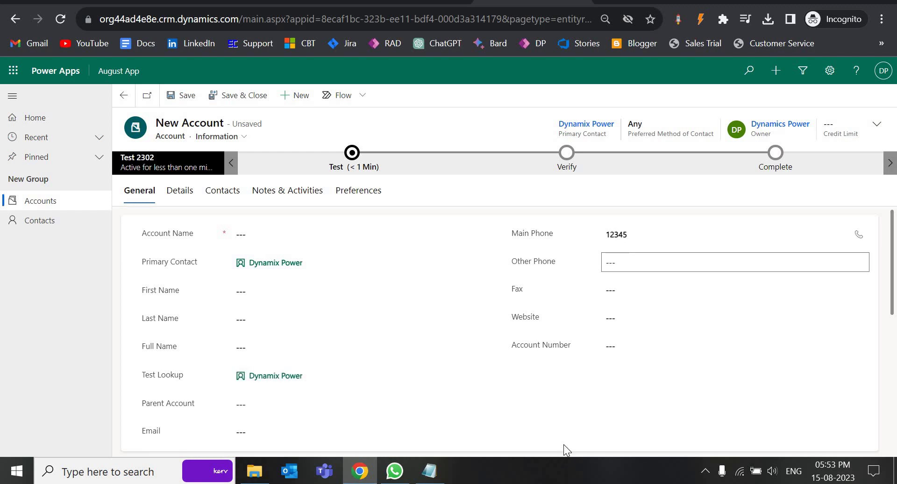
{"action": "left_click", "coordinate": [635, 234]}
{"action": "key", "text": "ctrl+a"}
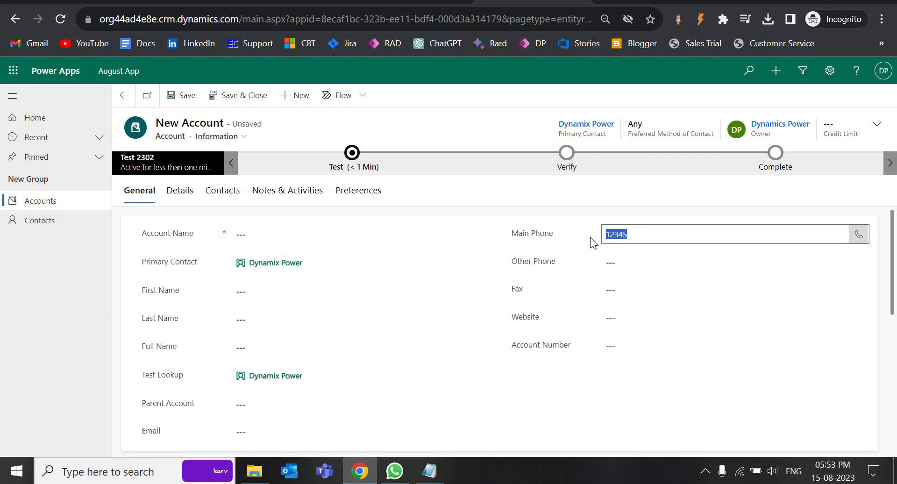
{"action": "key", "text": "BackSpace"}
{"action": "left_click", "coordinate": [631, 260]}
{"action": "type", "text": "123456"}
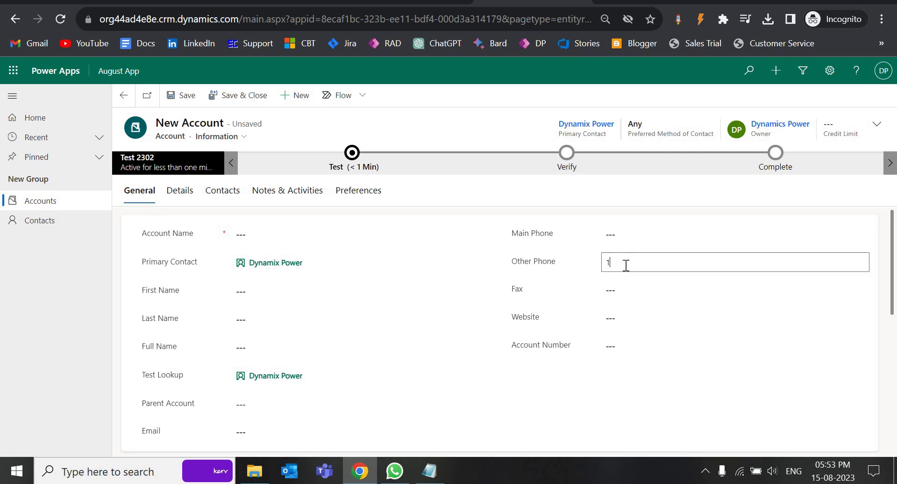
{"action": "left_click", "coordinate": [562, 422]}
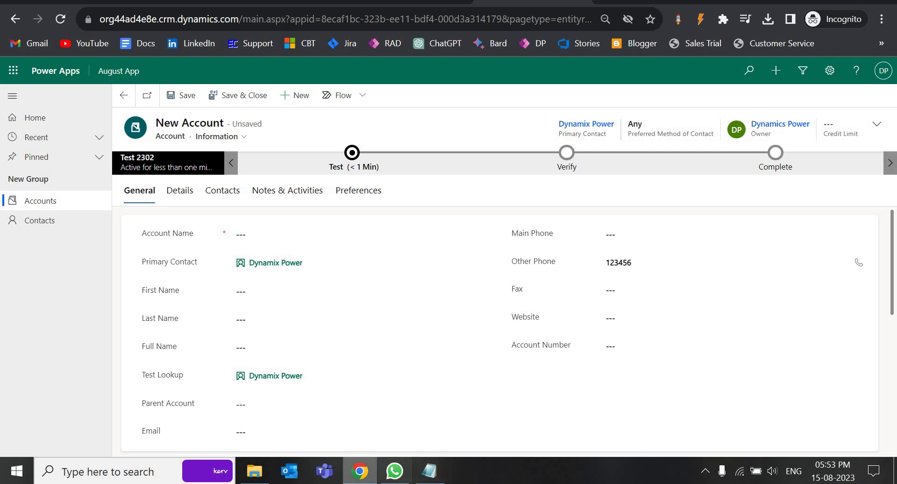
Return to the Account business rule designer and inspect both conditions
{"action": "left_click", "coordinate": [360, 472]}
{"action": "left_click", "coordinate": [259, 268]}
{"action": "left_click", "coordinate": [112, 204]}
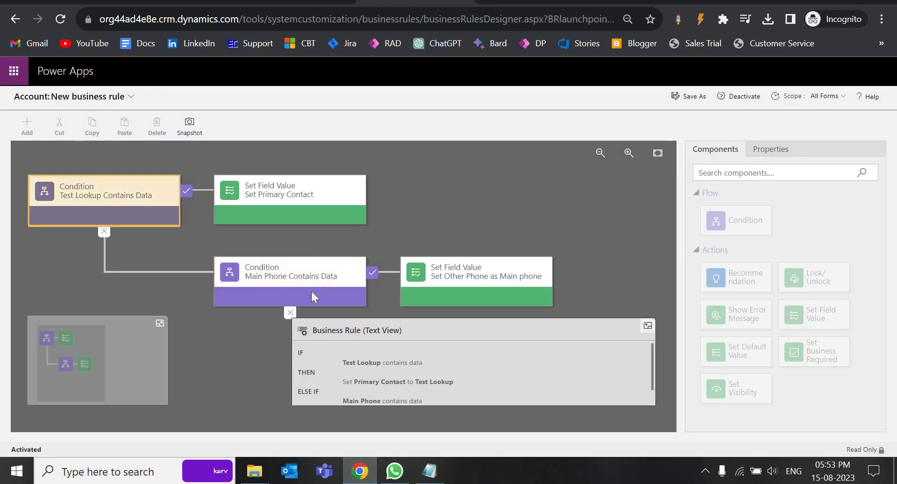
Review the Main Phone condition's details, then go back to the New Account form and reload it
{"action": "left_click", "coordinate": [310, 287]}
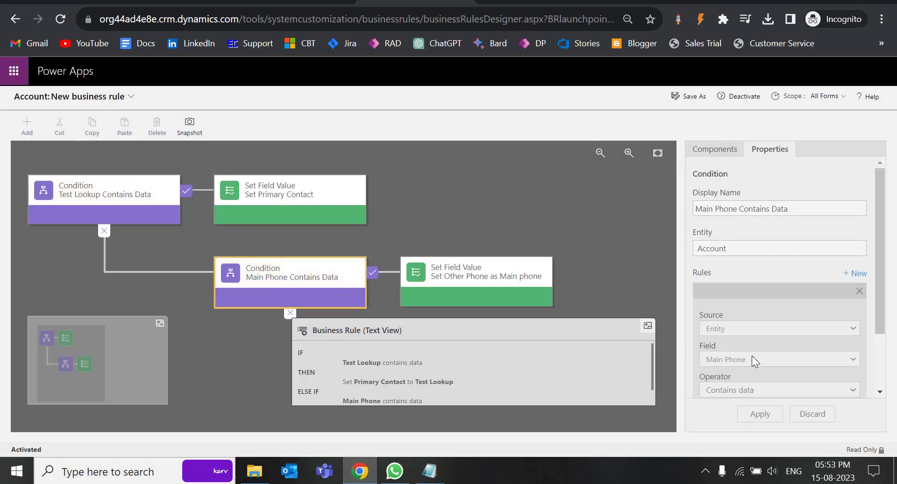
{"action": "scroll", "coordinate": [753, 355], "scroll_direction": "down", "scroll_amount": 2}
{"action": "scroll", "coordinate": [424, 352], "scroll_direction": "down", "scroll_amount": 1}
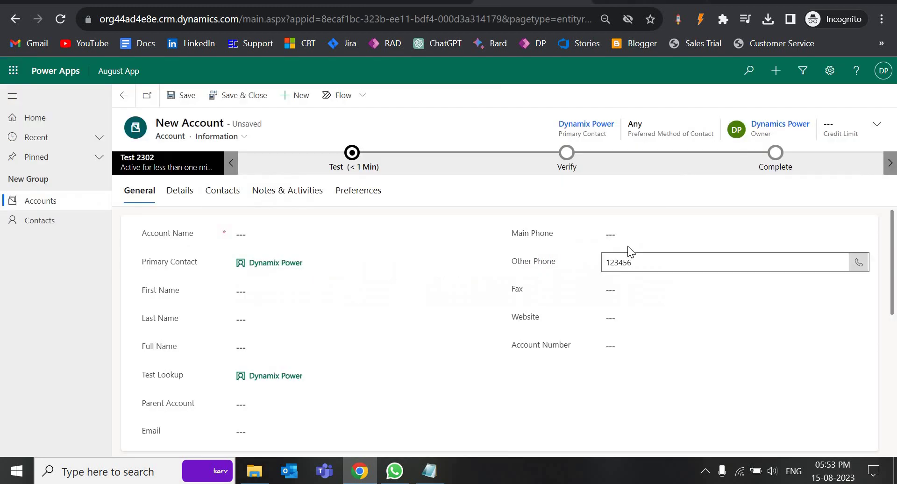
{"action": "left_click", "coordinate": [627, 234]}
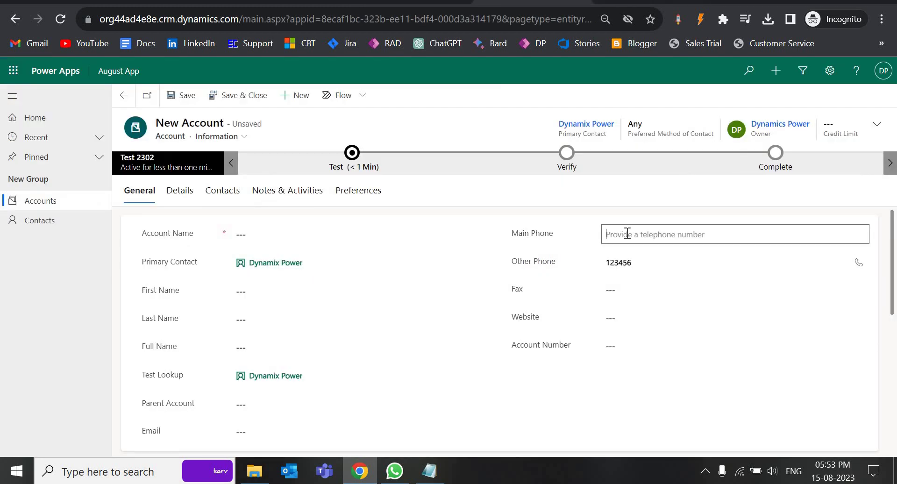
{"action": "left_click", "coordinate": [58, 21]}
Confirm the reload, enter Main Phone 123456, and sign in
{"action": "left_click", "coordinate": [517, 100]}
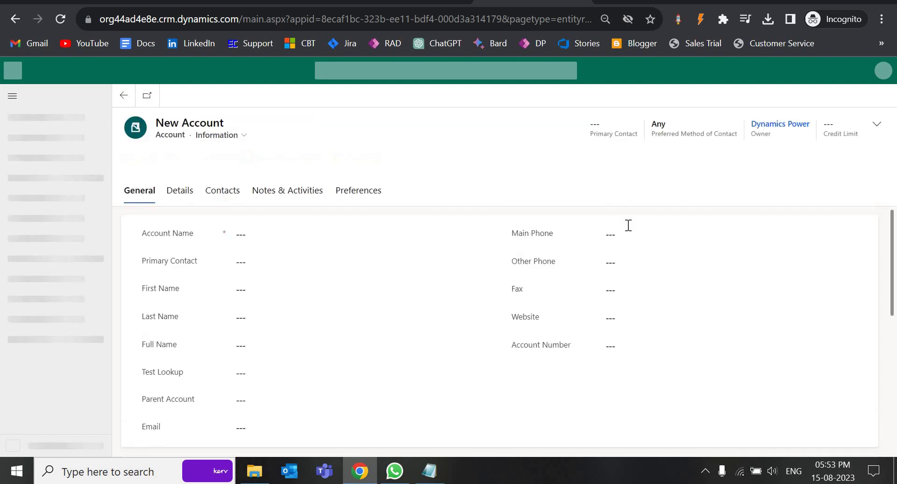
{"action": "left_click", "coordinate": [624, 234]}
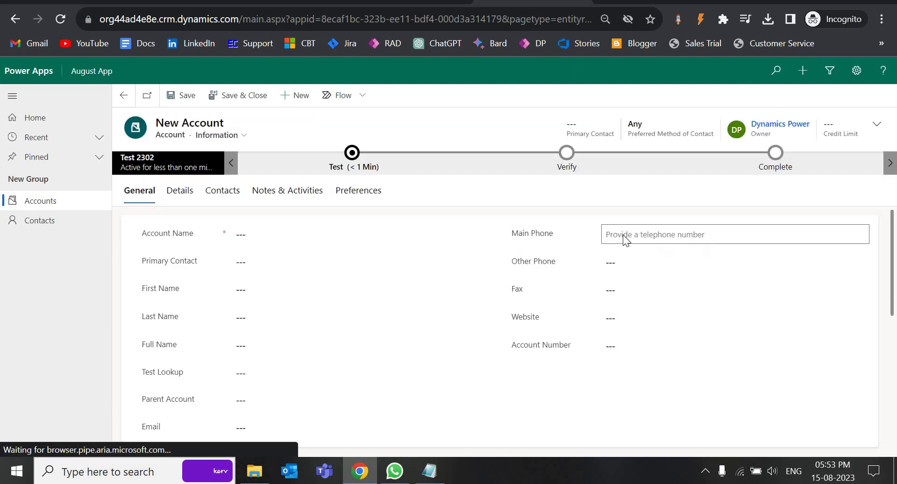
{"action": "type", "text": "123456"}
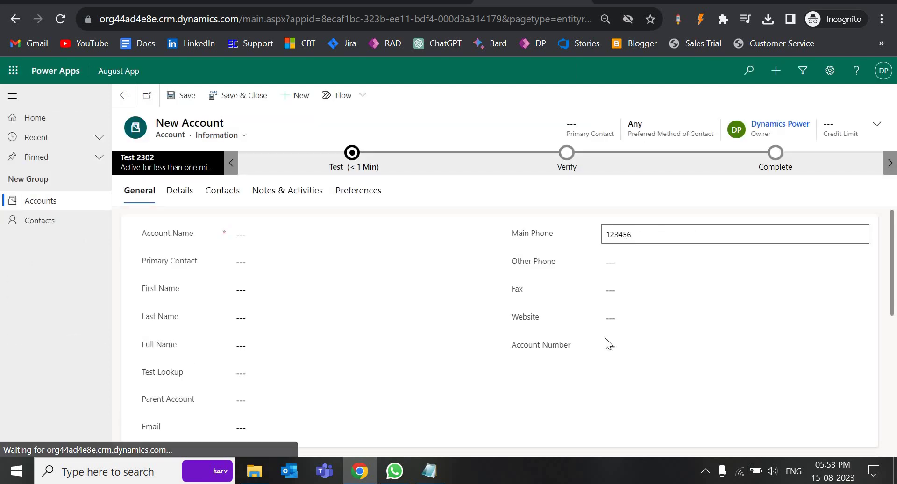
{"action": "left_click", "coordinate": [605, 342]}
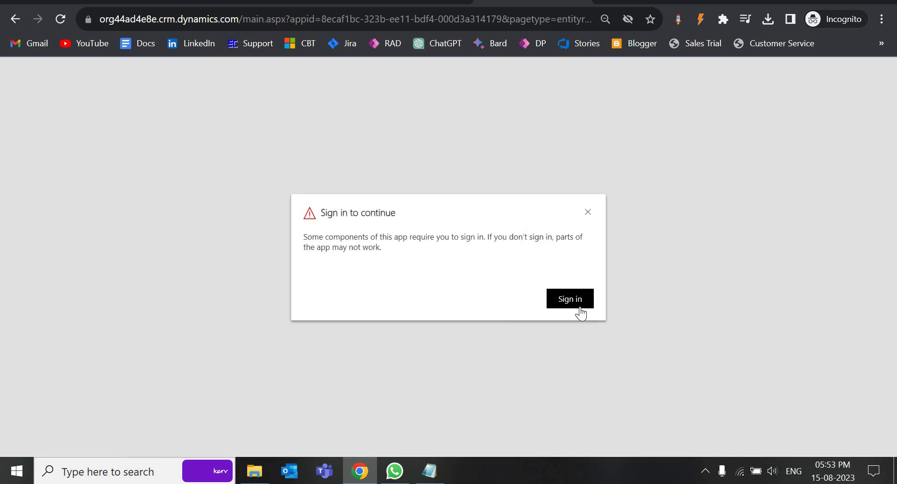
{"action": "left_click", "coordinate": [580, 301]}
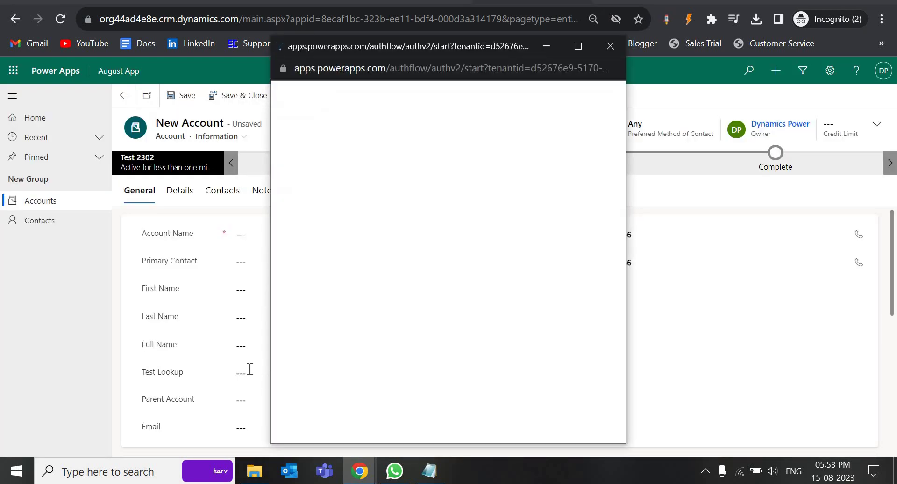
Pick Test1 in Test Lookup, then clear Test Lookup and Main Phone
{"action": "left_click", "coordinate": [250, 372]}
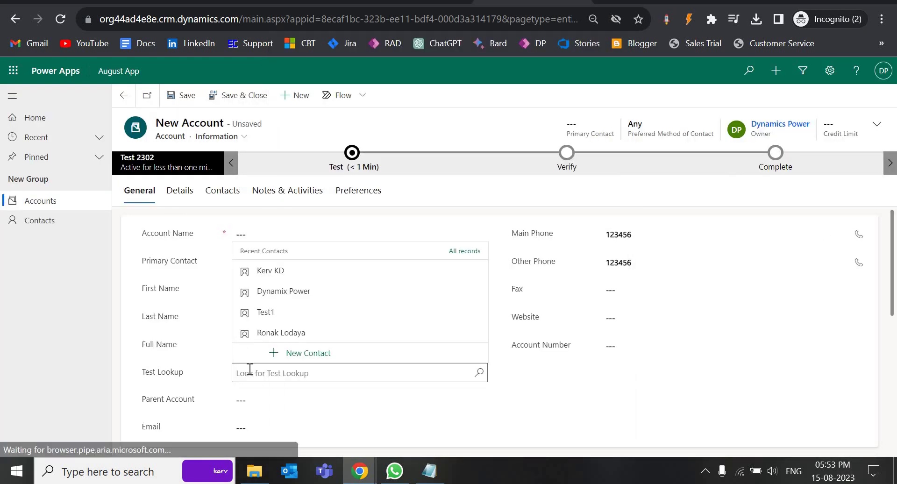
{"action": "left_click", "coordinate": [294, 309]}
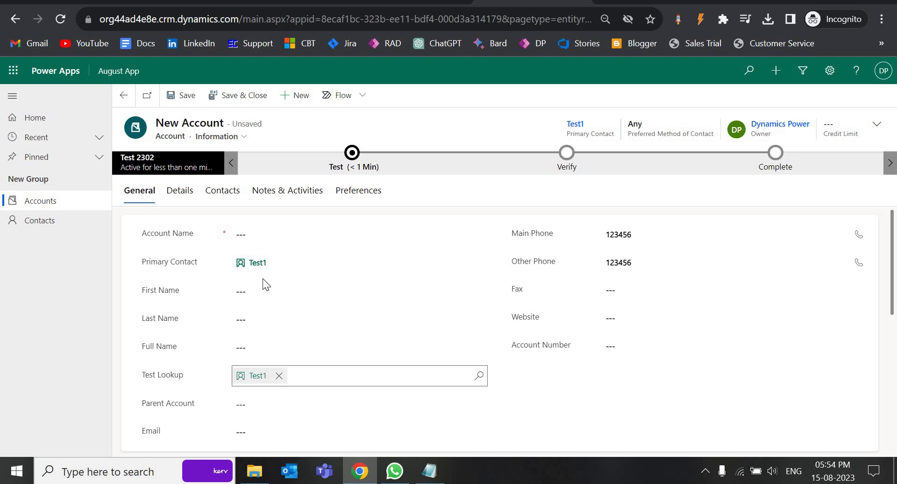
{"action": "left_click", "coordinate": [279, 376]}
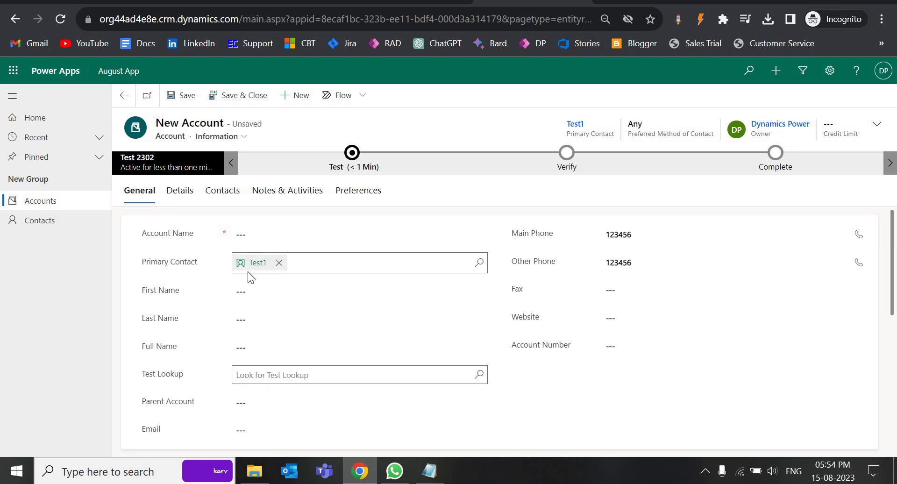
{"action": "left_click", "coordinate": [608, 239]}
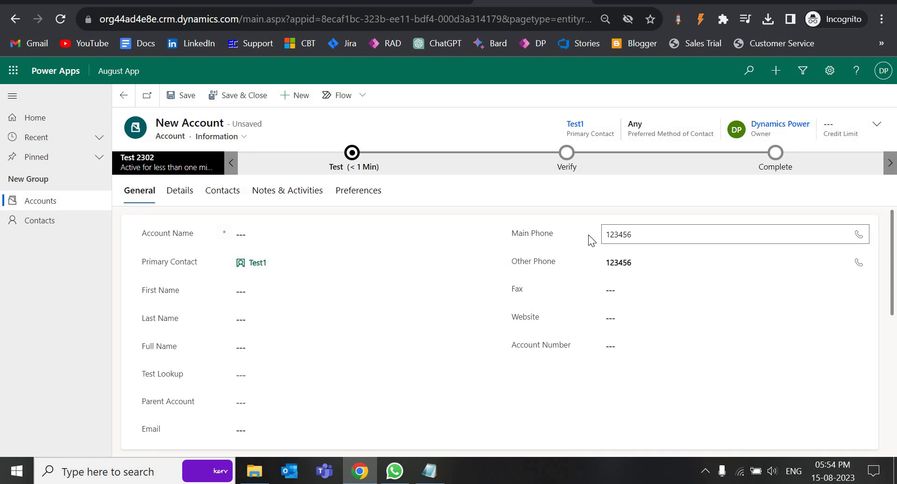
{"action": "key", "text": "BackSpace"}
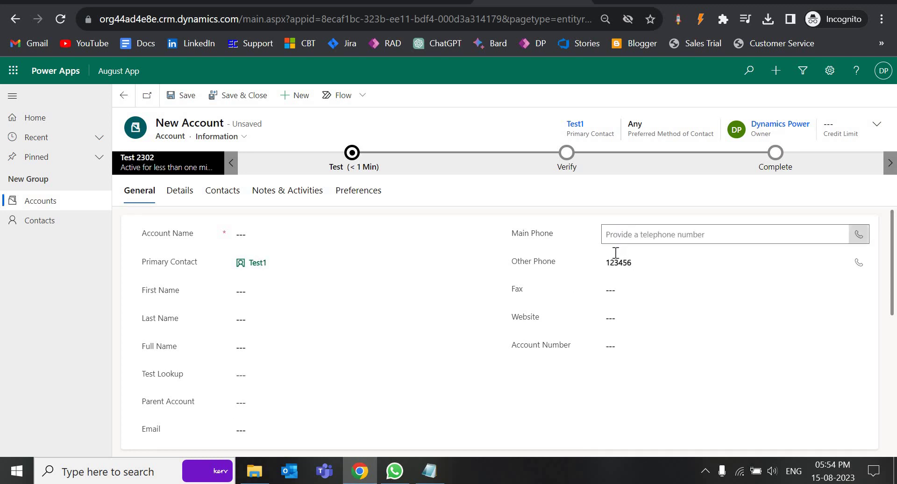
{"action": "left_click", "coordinate": [616, 253]}
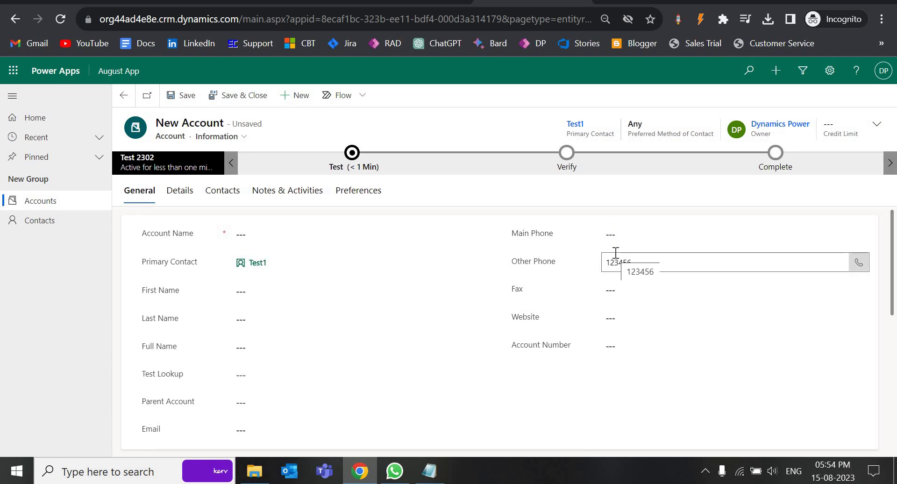
{"action": "left_click", "coordinate": [200, 383]}
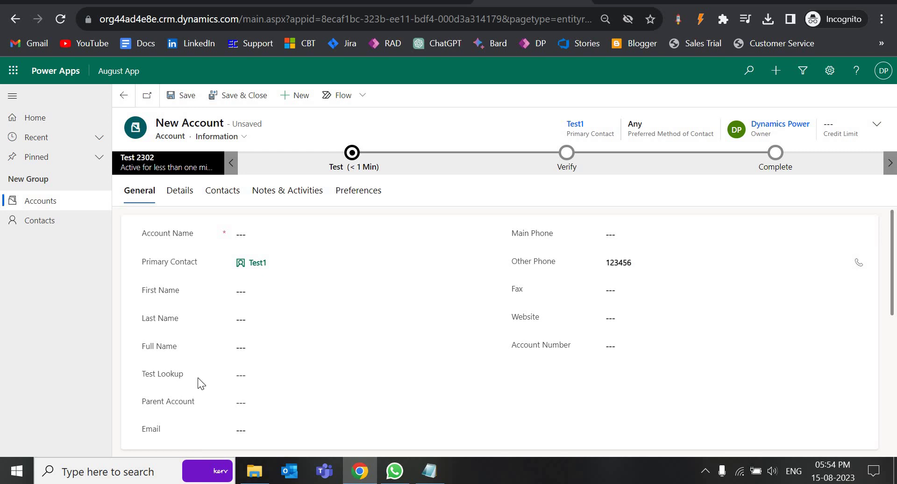
{"action": "left_click", "coordinate": [244, 379]}
{"action": "key", "text": "Escape"}
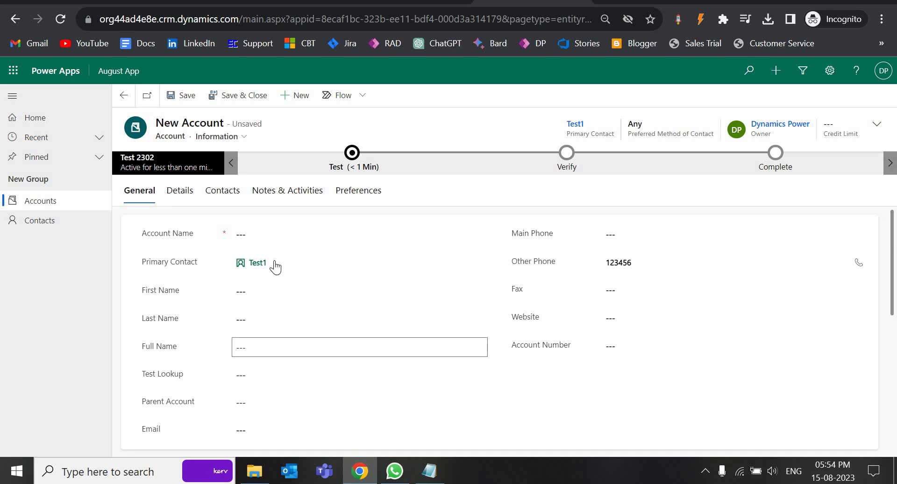
Clear Primary Contact, name the account, set Test Lookup to Test1, and save past the duplicate warning
{"action": "left_click", "coordinate": [269, 375]}
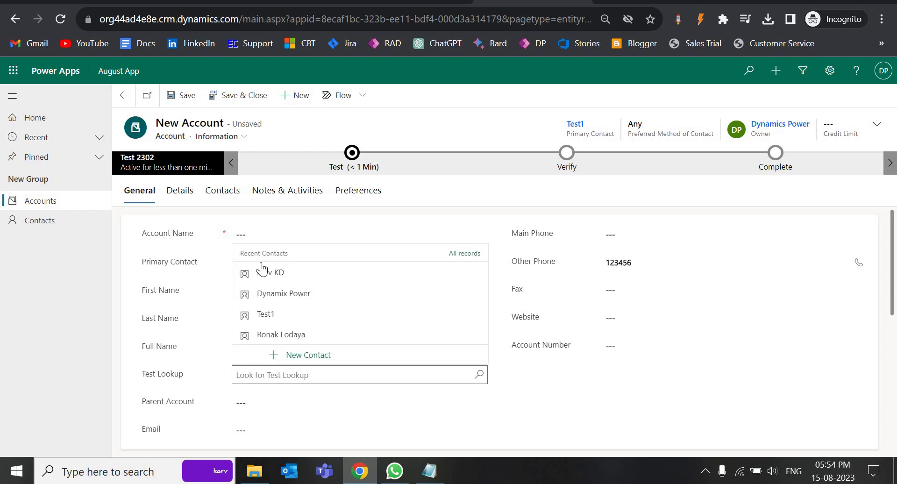
{"action": "left_click", "coordinate": [282, 262]}
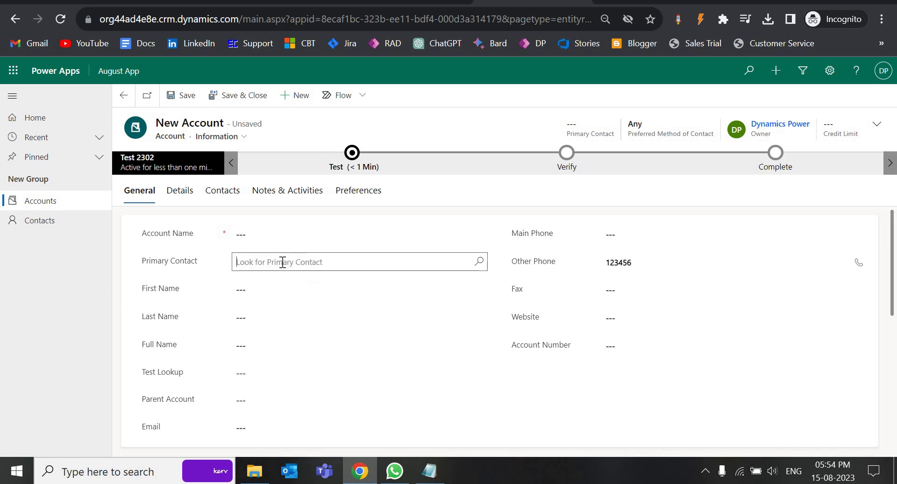
{"action": "left_click", "coordinate": [264, 237]}
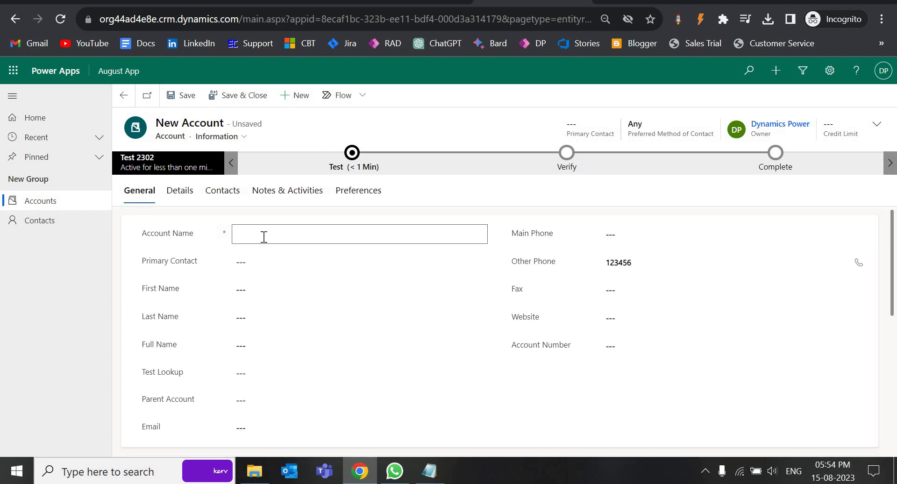
{"action": "left_click", "coordinate": [285, 373]}
{"action": "left_click", "coordinate": [279, 312]}
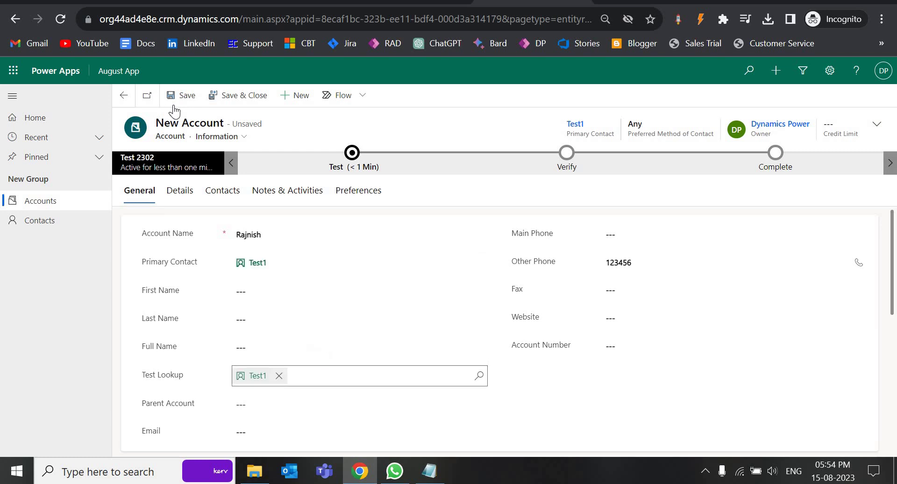
{"action": "left_click", "coordinate": [174, 104]}
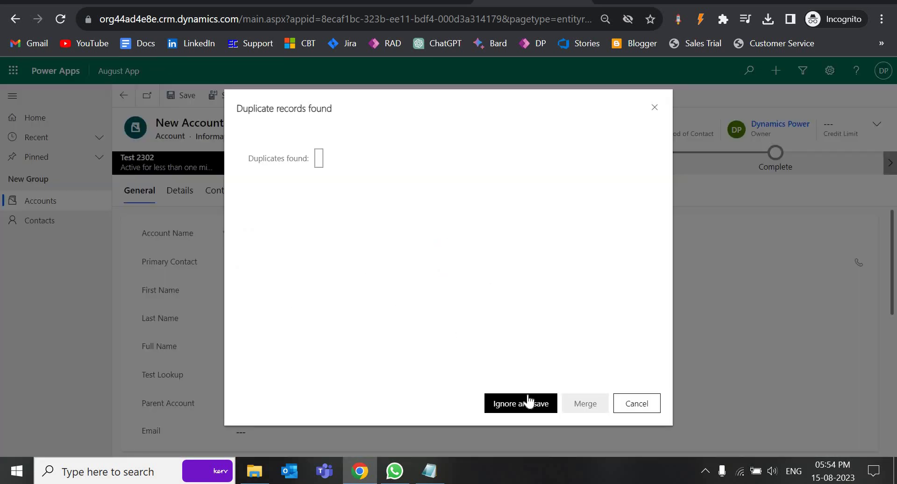
{"action": "left_click", "coordinate": [520, 404]}
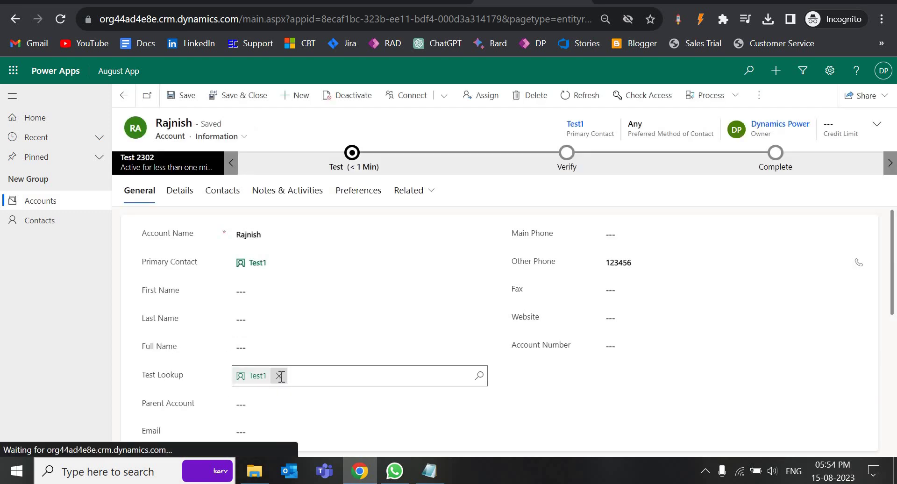
Clear Test Lookup, save the account again, and return to the business rule designer
{"action": "left_click", "coordinate": [281, 376]}
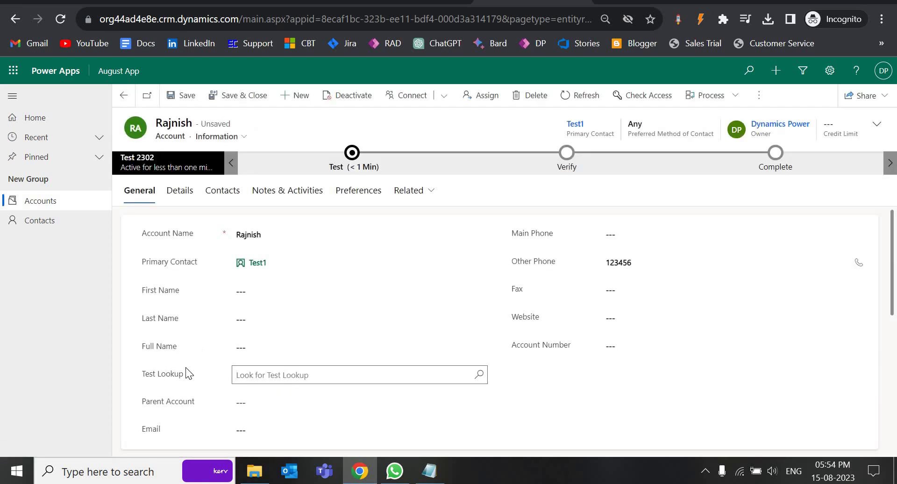
{"action": "left_click", "coordinate": [182, 96]}
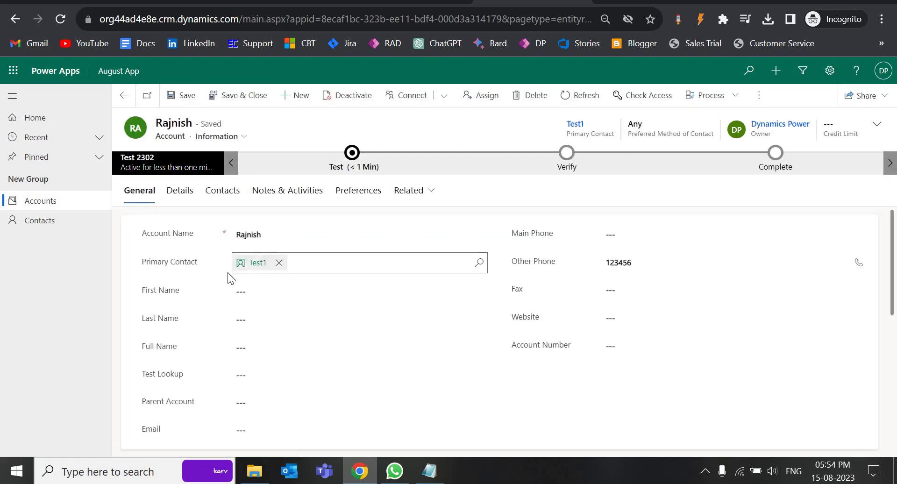
{"action": "key", "text": "ctrl+Tab"}
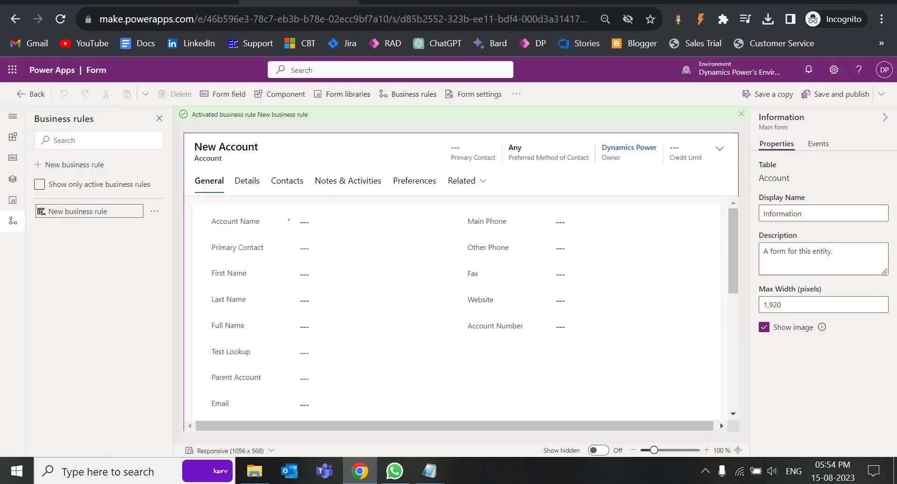
{"action": "key", "text": "ctrl+Tab"}
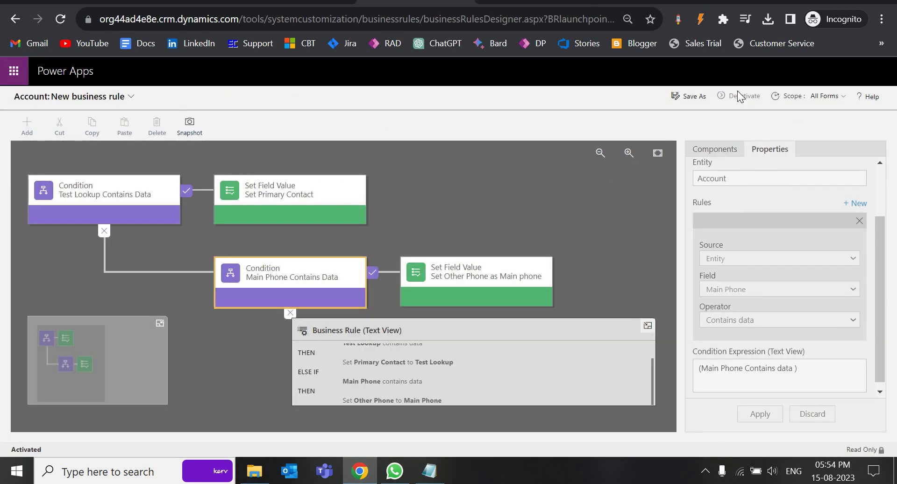
Deactivate the business rule and drop a Set Field Value action onto Main Phone's else branch
{"action": "left_click", "coordinate": [738, 96]}
{"action": "left_click", "coordinate": [510, 314]}
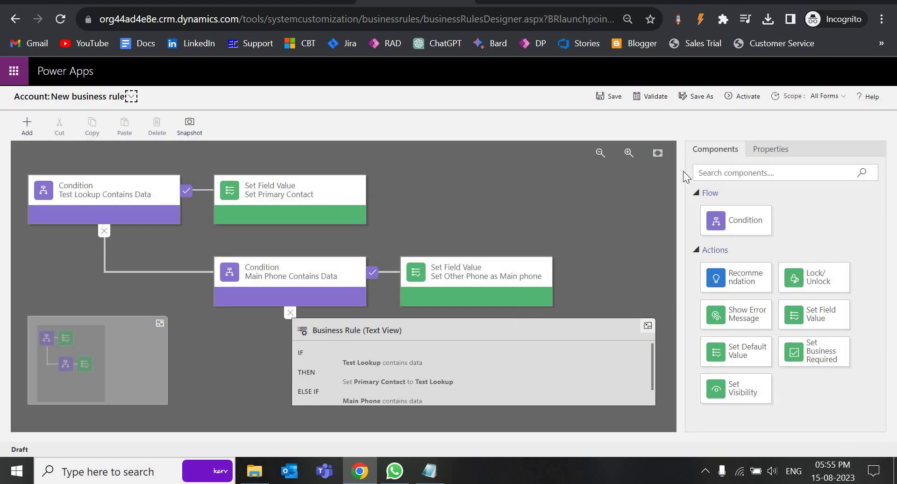
{"action": "left_click", "coordinate": [728, 158]}
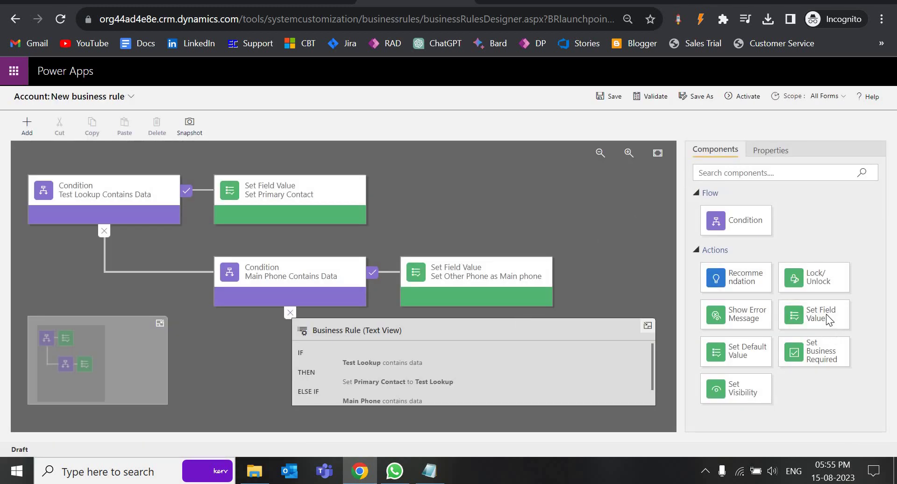
{"action": "left_click_drag", "start_coordinate": [819, 316], "coordinate": [140, 209]}
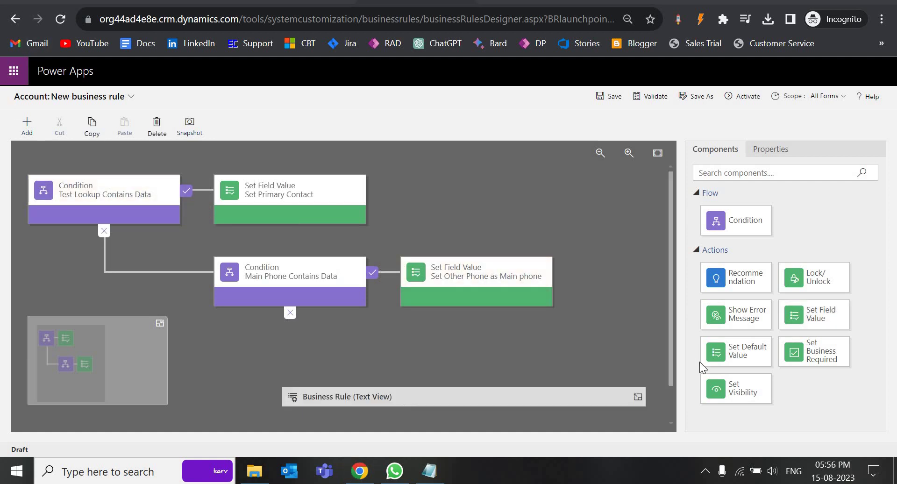
{"action": "left_click_drag", "start_coordinate": [433, 359], "coordinate": [260, 282]}
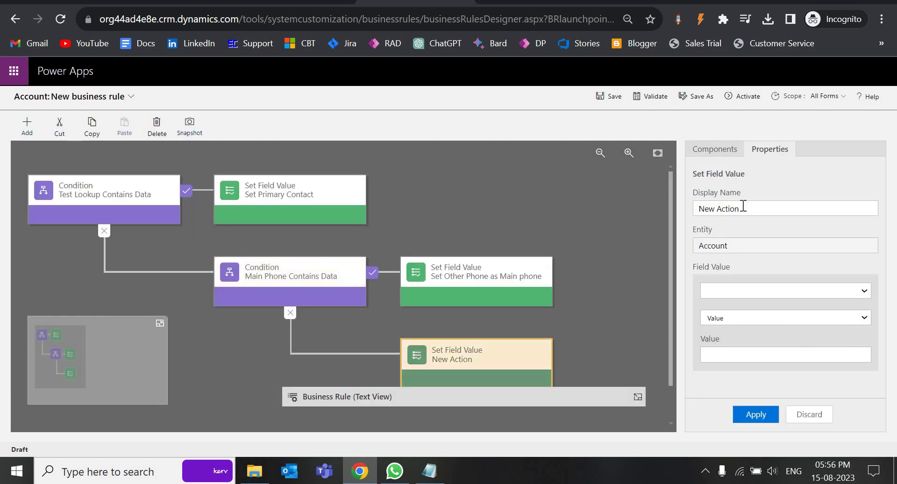
Configure the action as 'Clear Primary Contact Value', clearing the Primary Contact field, and apply it
{"action": "left_click_drag", "start_coordinate": [744, 206], "coordinate": [683, 204]}
{"action": "type", "text": "Cl"}
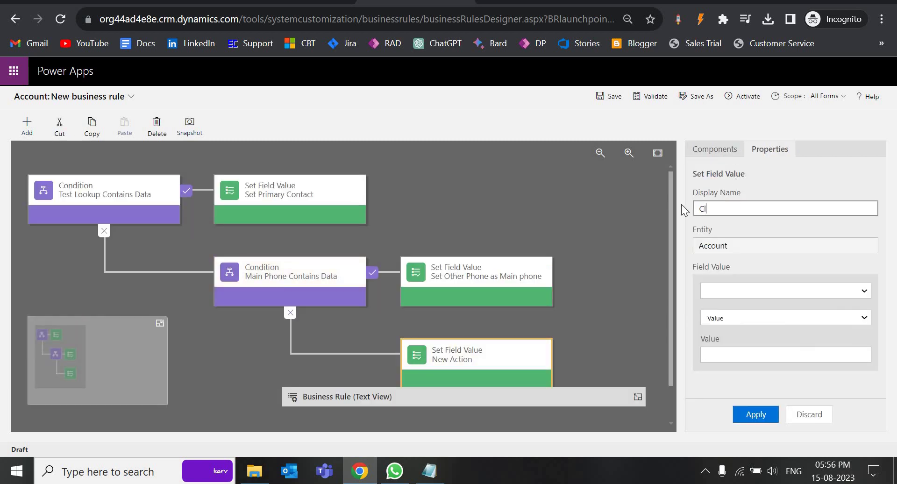
{"action": "type", "text": "ear Value"}
{"action": "left_click", "coordinate": [868, 290]}
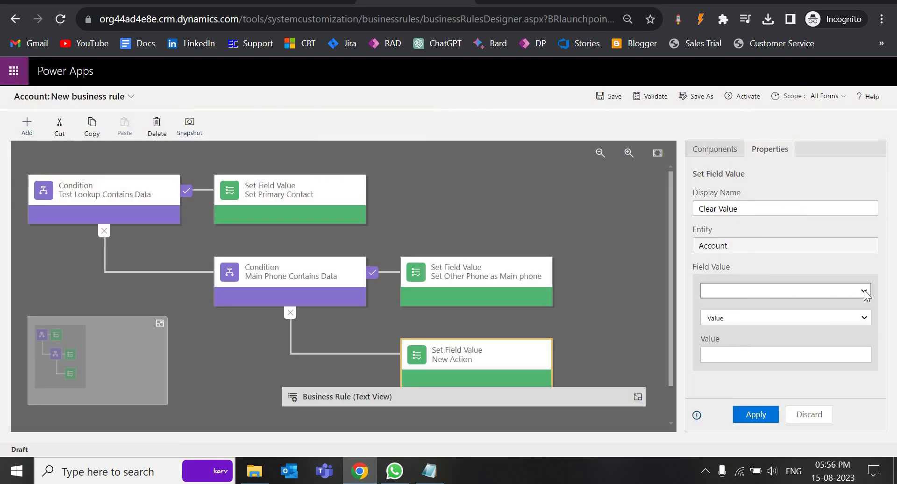
{"action": "left_click", "coordinate": [864, 290]}
{"action": "key", "text": "p"}
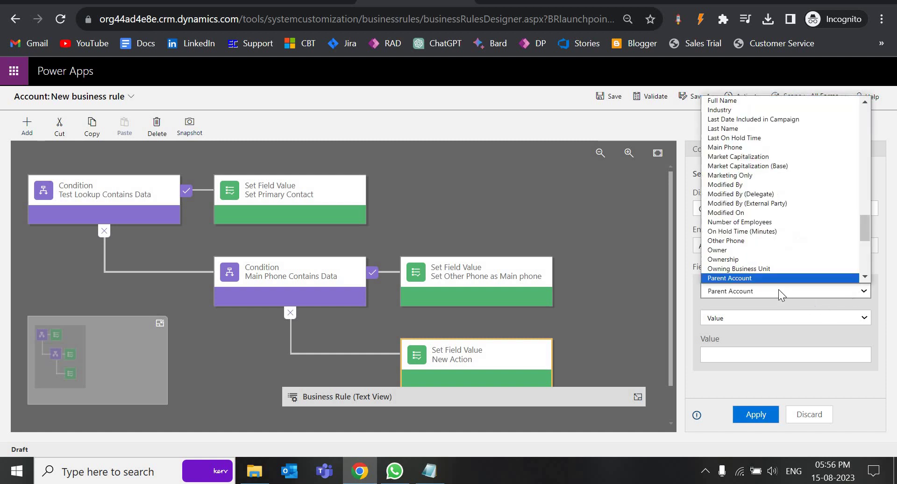
{"action": "key", "text": "Down"}
{"action": "key", "text": "Down"}
{"action": "key", "text": "Down"}
{"action": "key", "text": "Down"}
{"action": "key", "text": "Down"}
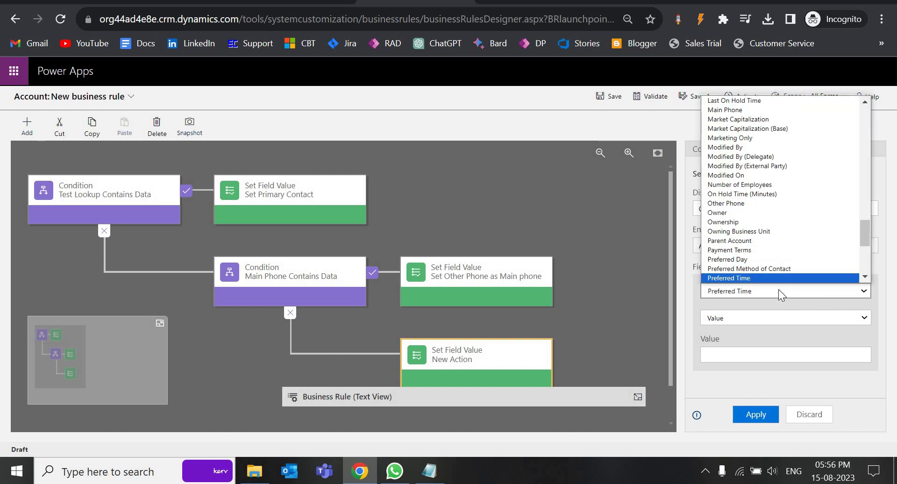
{"action": "key", "text": "Down"}
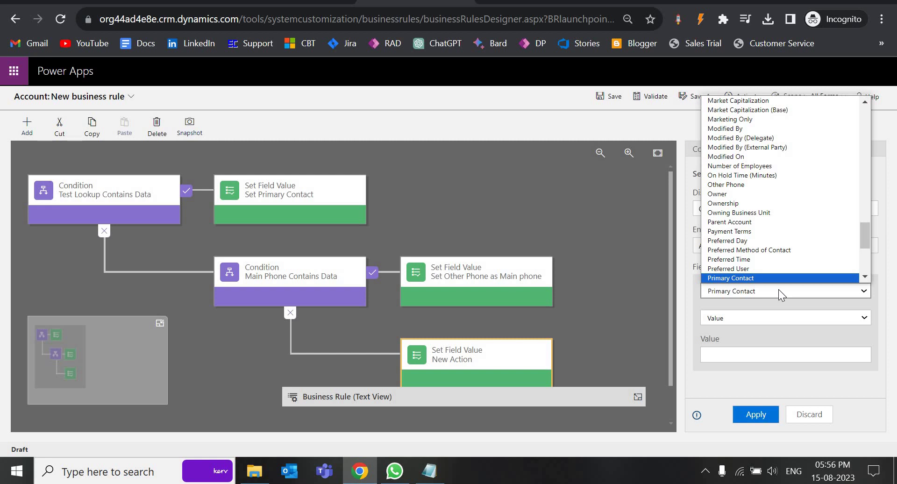
{"action": "key", "text": "Return"}
{"action": "left_click", "coordinate": [845, 316]}
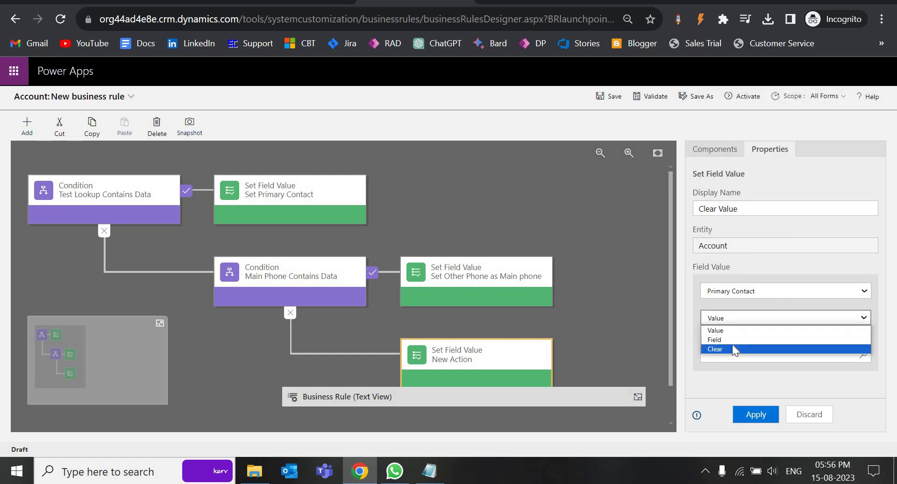
{"action": "left_click", "coordinate": [734, 348]}
{"action": "left_click", "coordinate": [722, 207]}
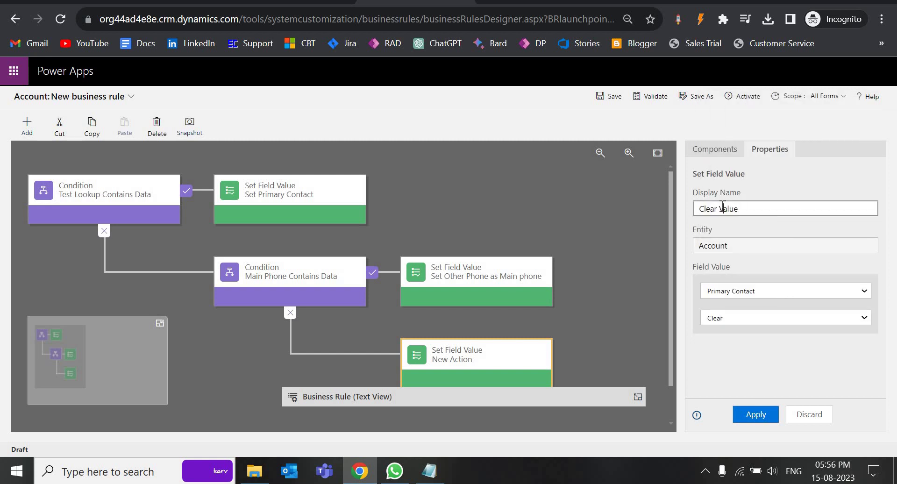
{"action": "type", "text": "Primary "}
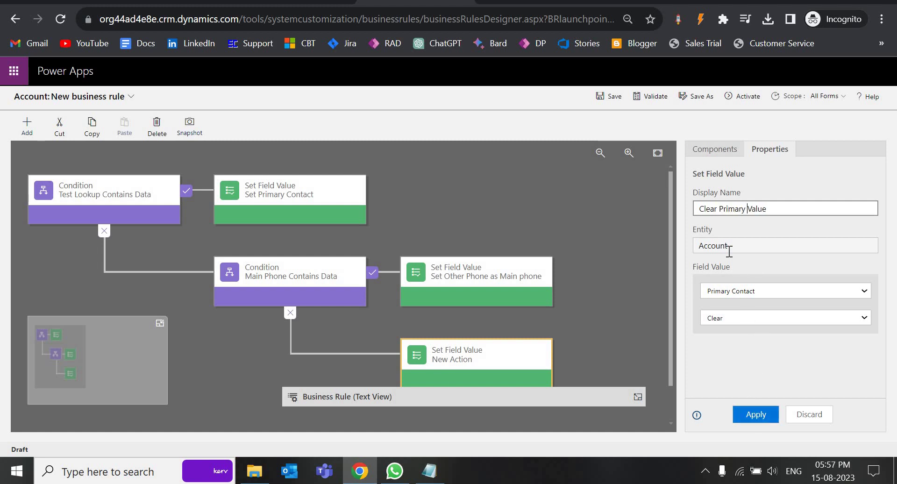
{"action": "type", "text": "Contact"}
{"action": "left_click", "coordinate": [756, 414]}
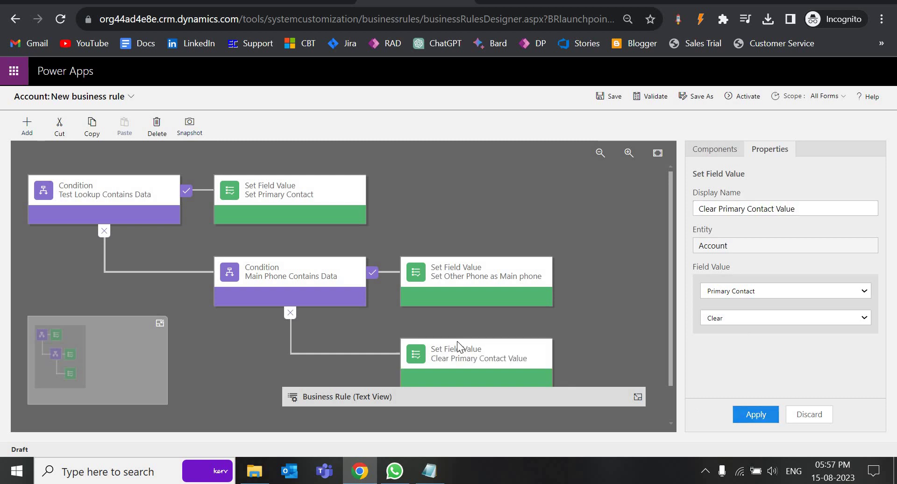
Add another Set Field Value action after the Clear Primary Contact Value action
{"action": "scroll", "coordinate": [457, 341], "scroll_direction": "down", "scroll_amount": 1}
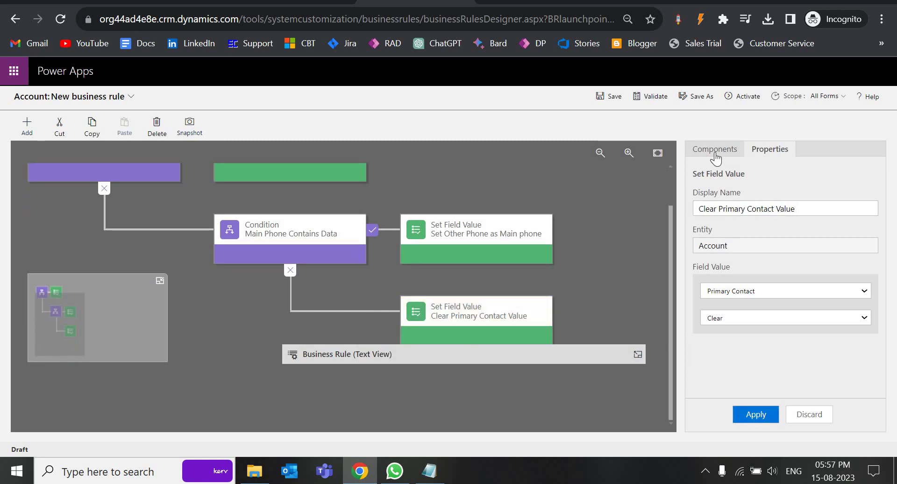
{"action": "scroll", "coordinate": [525, 263], "scroll_direction": "up", "scroll_amount": 1}
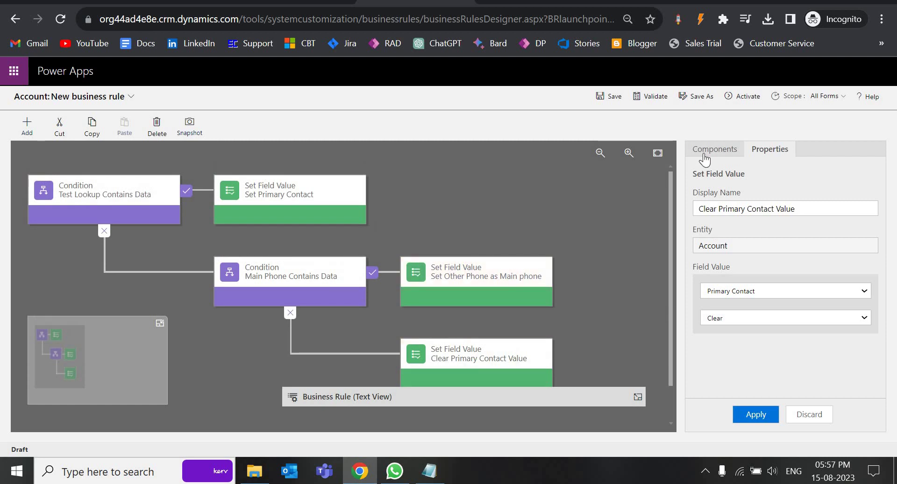
{"action": "left_click_drag", "start_coordinate": [826, 314], "coordinate": [578, 326]}
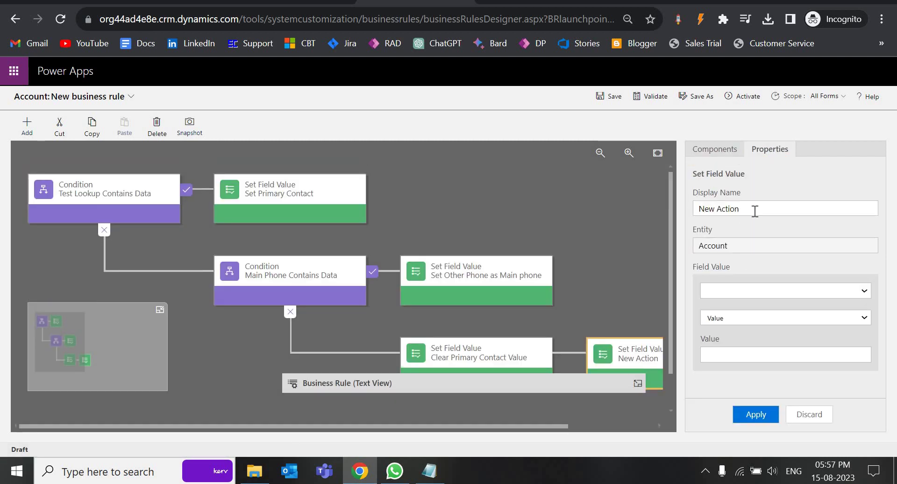
Set the new action to clear Other Phone and apply it
{"action": "left_click", "coordinate": [779, 290]}
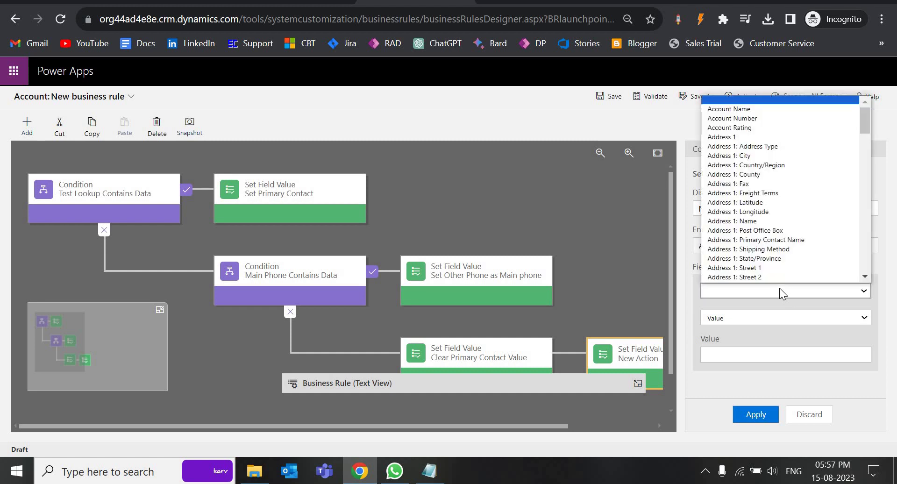
{"action": "key", "text": "o"}
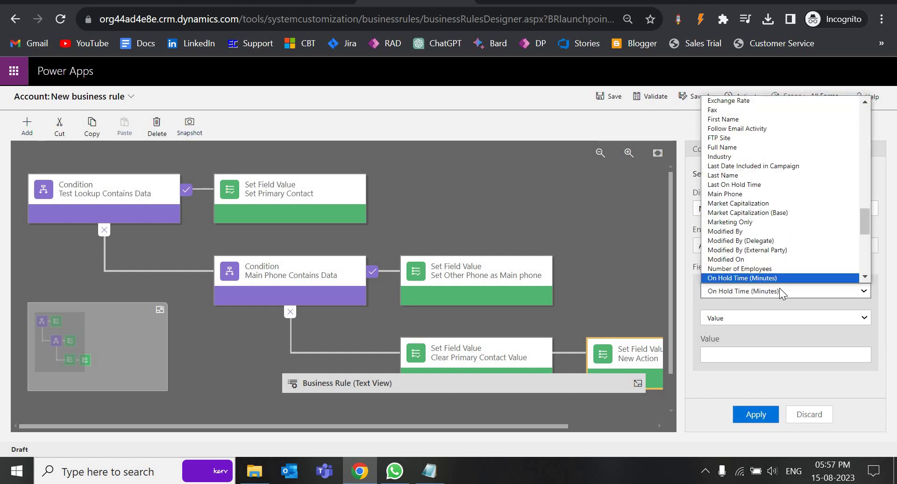
{"action": "key", "text": "Down"}
{"action": "key", "text": "Down"}
{"action": "key", "text": "Down"}
{"action": "key", "text": "Up"}
{"action": "key", "text": "Up"}
{"action": "key", "text": "Return"}
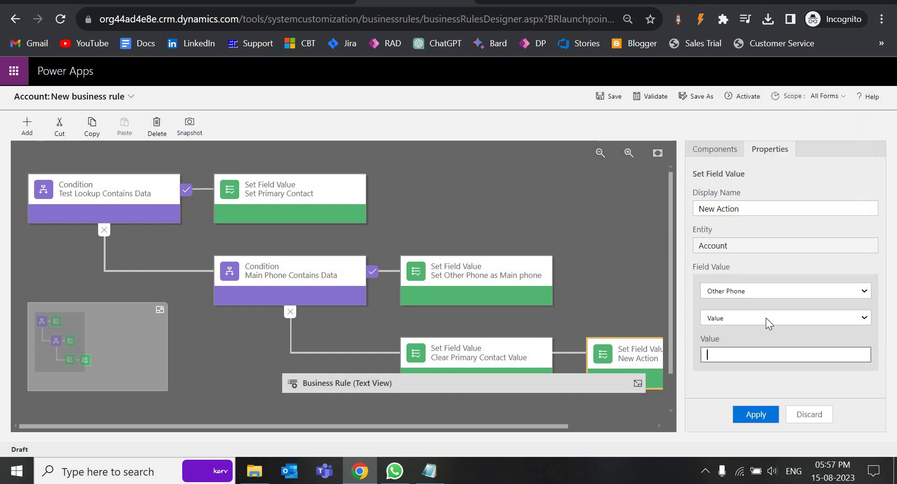
{"action": "left_click", "coordinate": [766, 318]}
{"action": "left_click", "coordinate": [747, 353]}
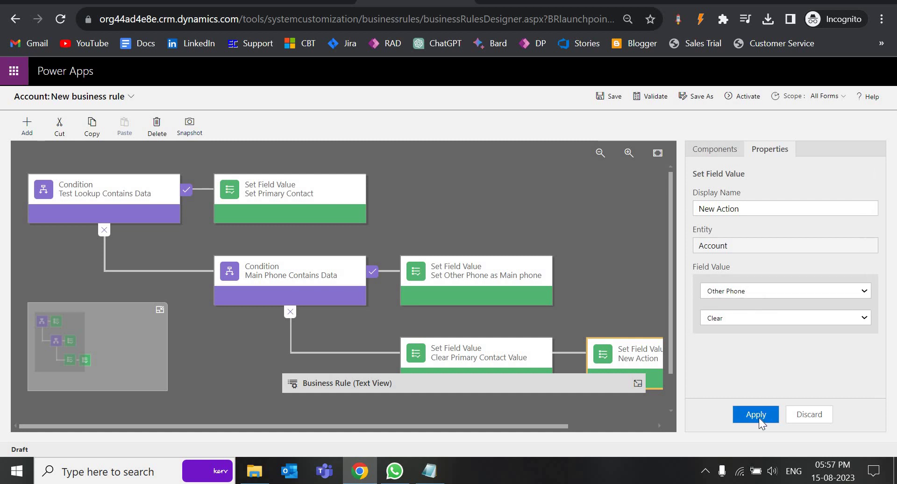
{"action": "left_click", "coordinate": [759, 418]}
Save and reactivate the business rule, then go back to the Account form
{"action": "left_click", "coordinate": [612, 98]}
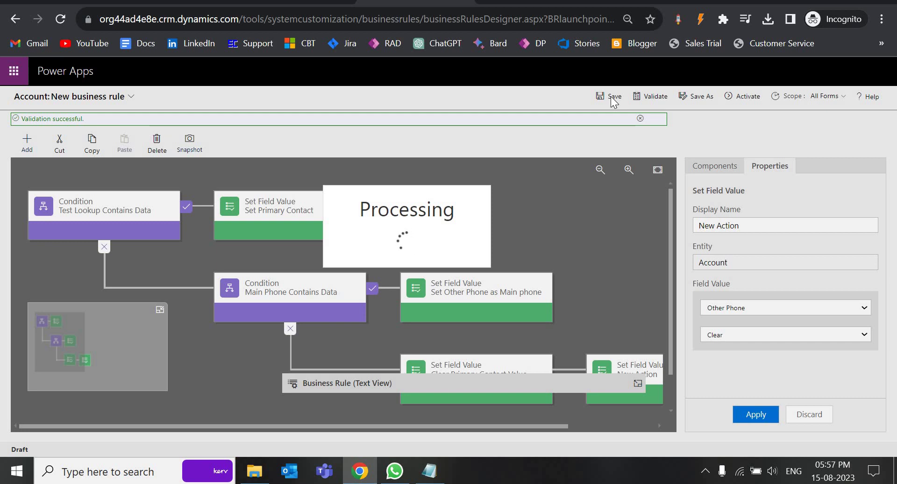
{"action": "scroll", "coordinate": [485, 340], "scroll_direction": "down", "scroll_amount": 1}
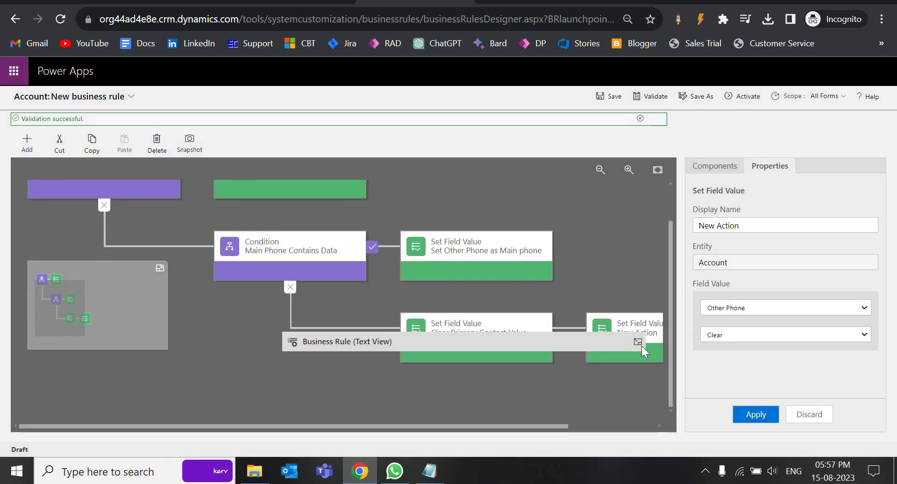
{"action": "left_click", "coordinate": [527, 345]}
{"action": "scroll", "coordinate": [352, 335], "scroll_direction": "down", "scroll_amount": 2}
{"action": "scroll", "coordinate": [354, 340], "scroll_direction": "up", "scroll_amount": 2}
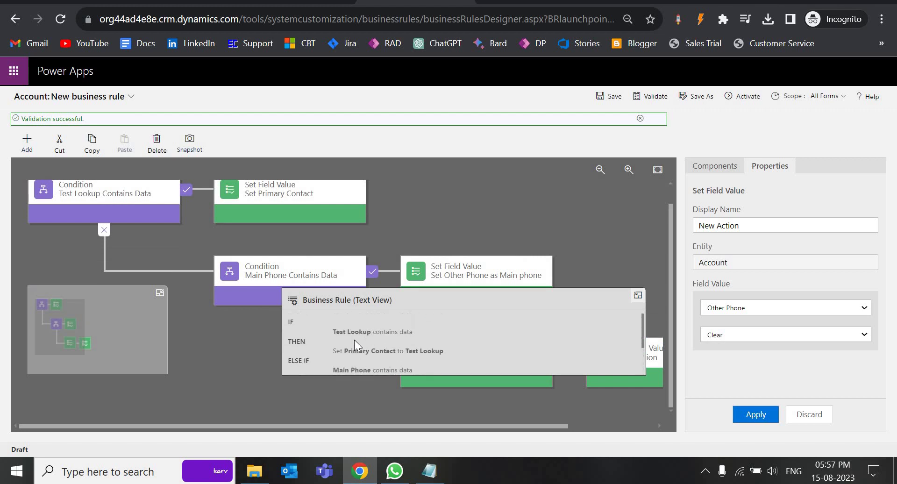
{"action": "scroll", "coordinate": [389, 360], "scroll_direction": "down", "scroll_amount": 3}
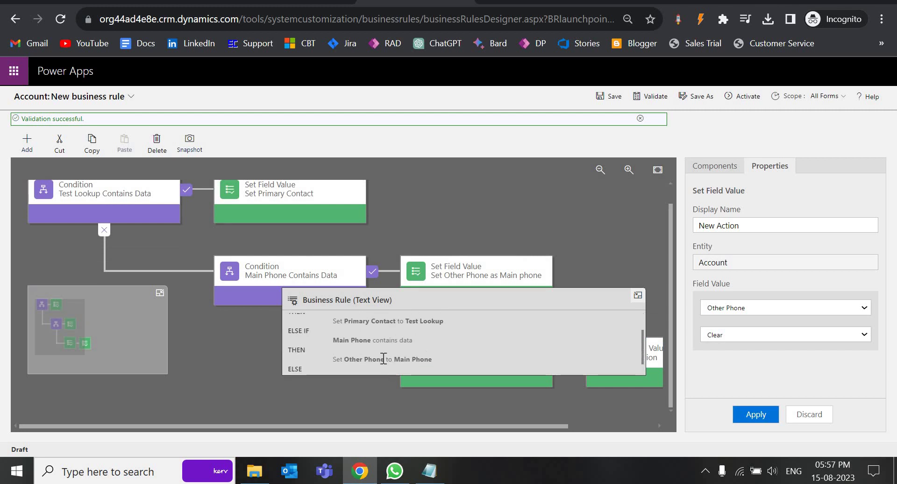
{"action": "left_click", "coordinate": [747, 95]}
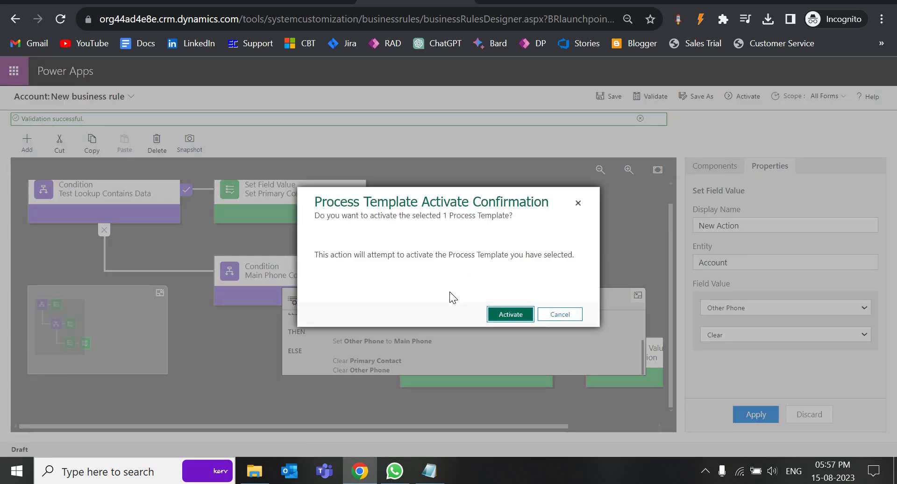
{"action": "key", "text": "Return"}
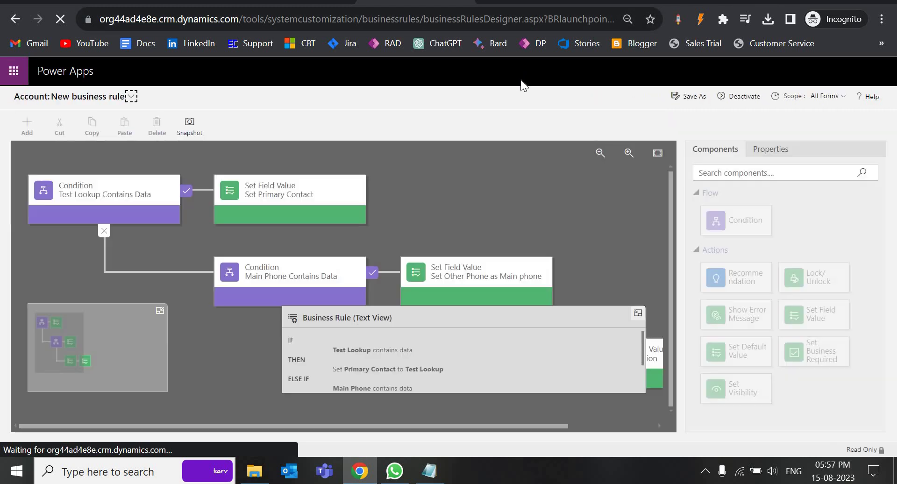
{"action": "key", "text": "ctrl+Tab"}
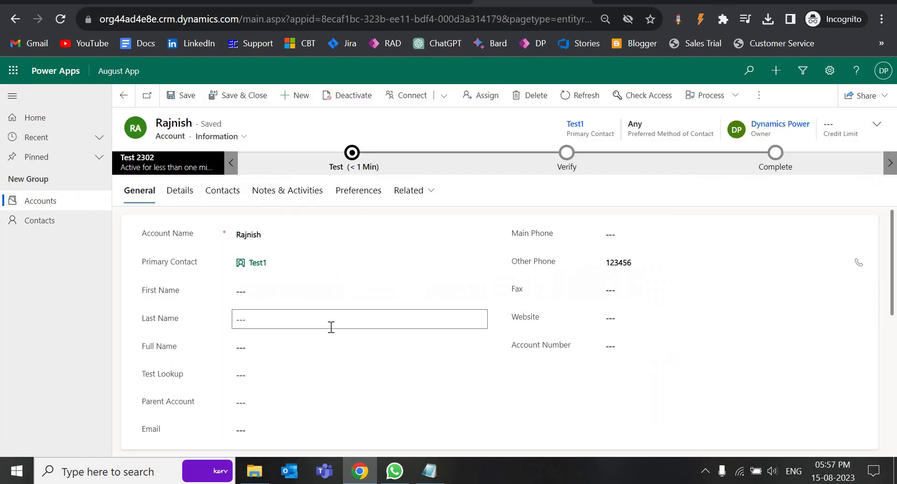
Reload the form, start a new Account, and pick a contact in Test Lookup
{"action": "key", "text": "F5"}
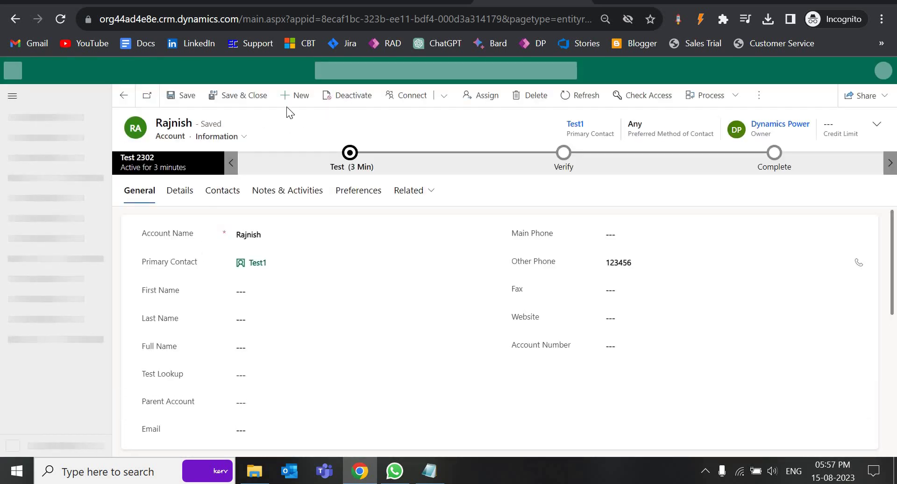
{"action": "left_click", "coordinate": [290, 100]}
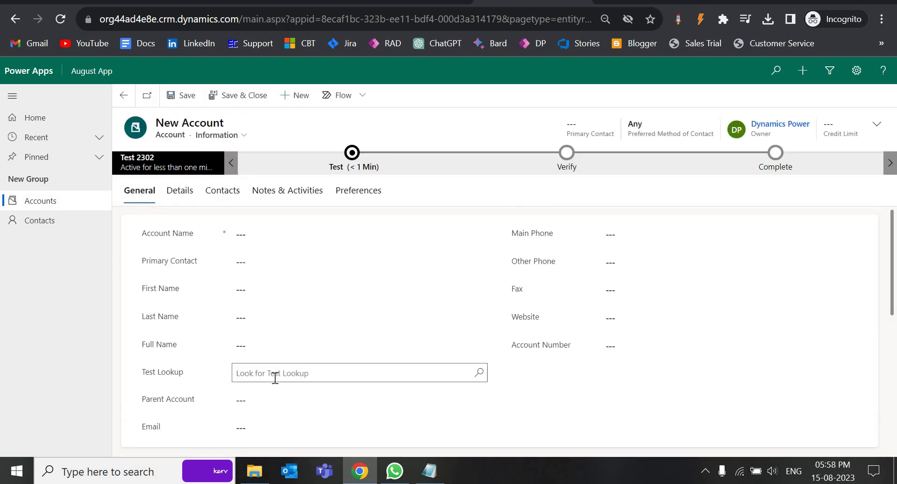
{"action": "left_click", "coordinate": [280, 372]}
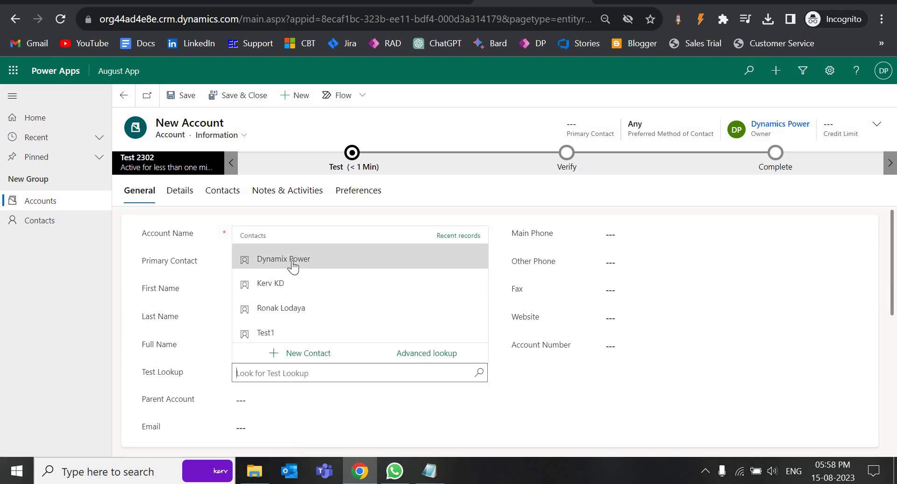
{"action": "left_click", "coordinate": [292, 265]}
{"action": "key", "text": "Return"}
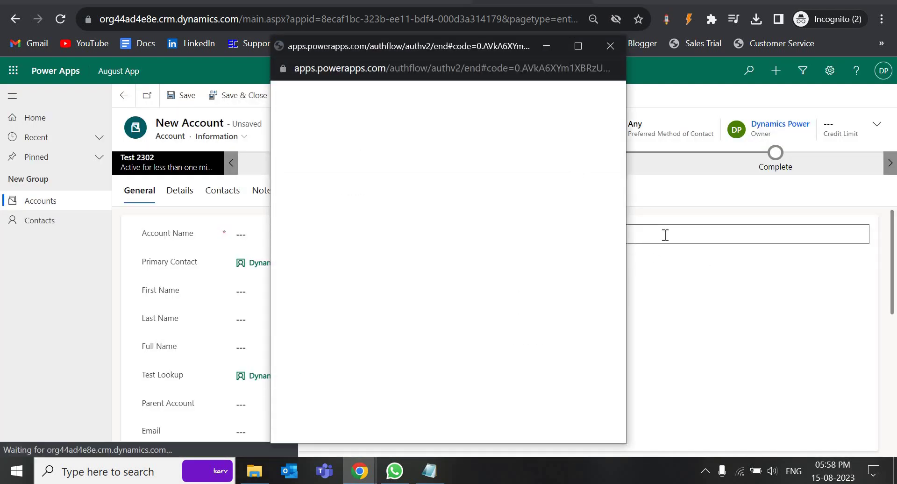
Enter 1234 as Main Phone, re-enter it, check Other Phone stays empty, and reload the page
{"action": "left_click", "coordinate": [666, 235]}
{"action": "type", "text": "1234"}
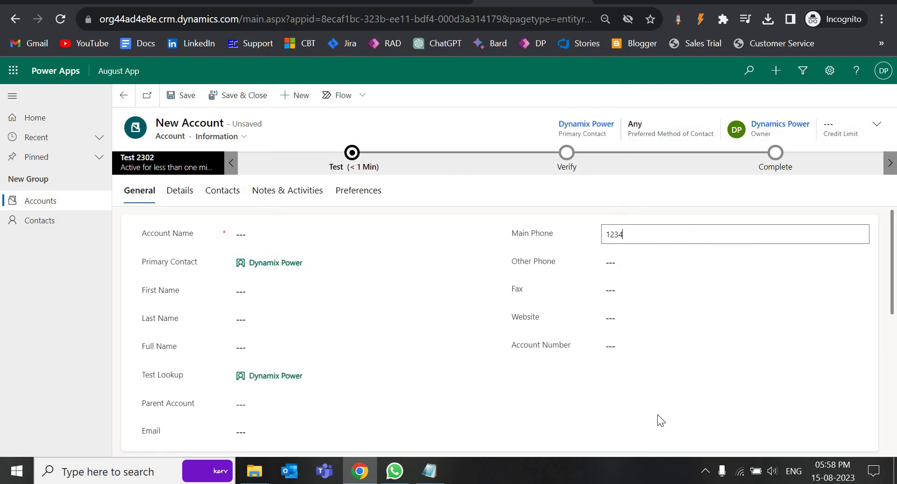
{"action": "left_click", "coordinate": [633, 373]}
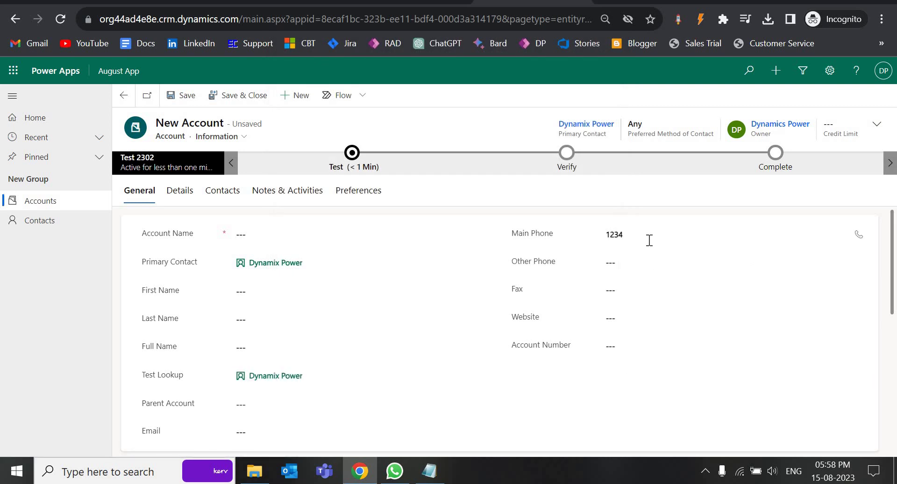
{"action": "key", "text": "BackSpace"}
{"action": "key", "text": "BackSpace"}
{"action": "key", "text": "BackSpace"}
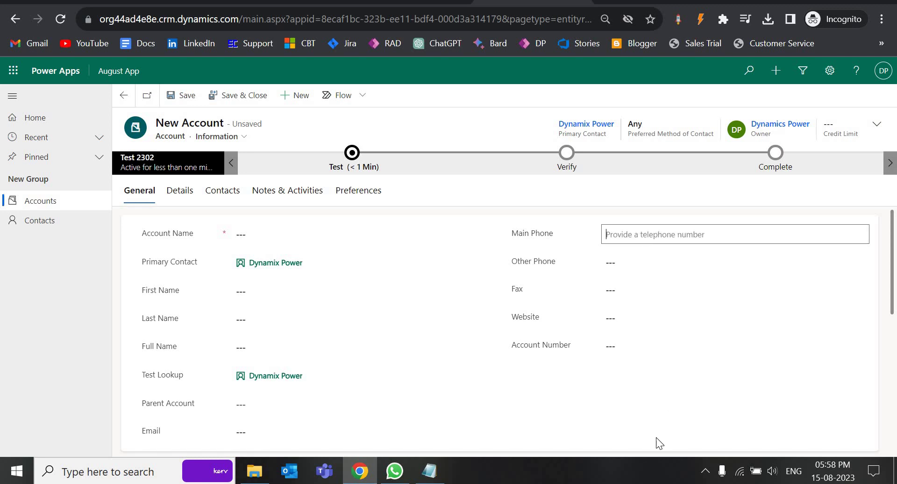
{"action": "left_click", "coordinate": [632, 236]}
{"action": "type", "text": "1234"}
{"action": "left_click", "coordinate": [584, 428]}
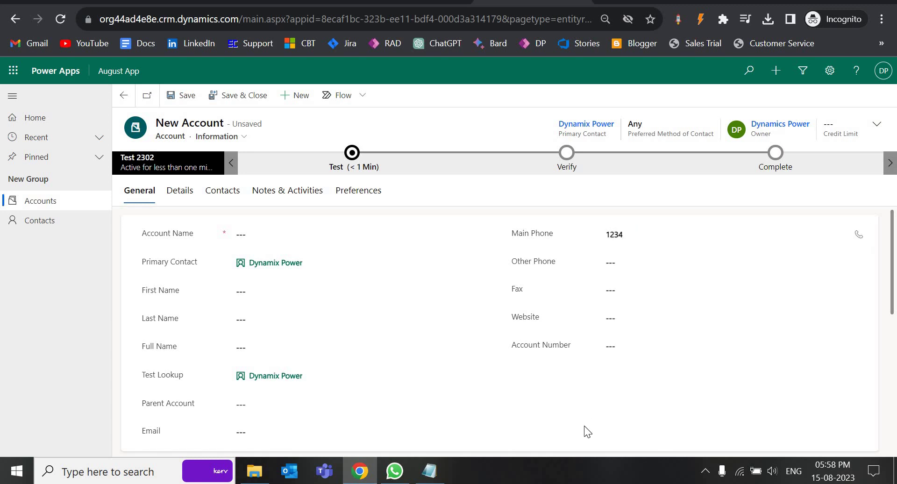
{"action": "left_click", "coordinate": [635, 264]}
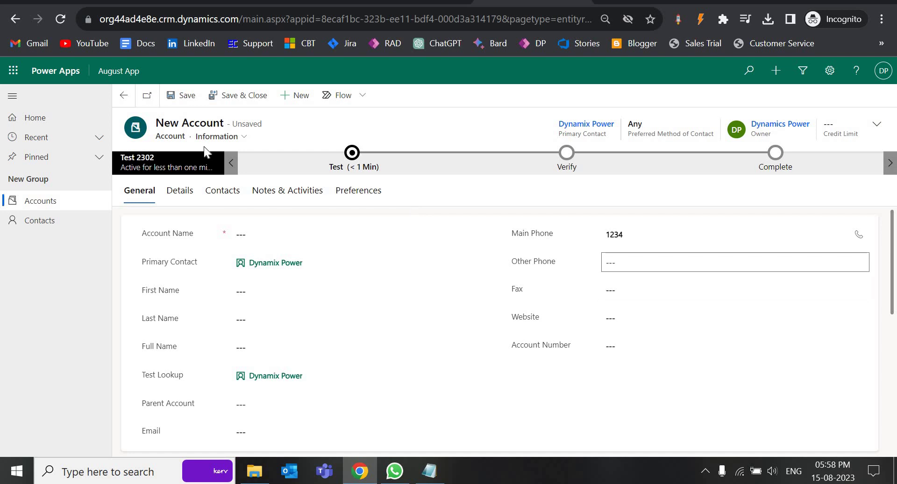
{"action": "left_click", "coordinate": [56, 21]}
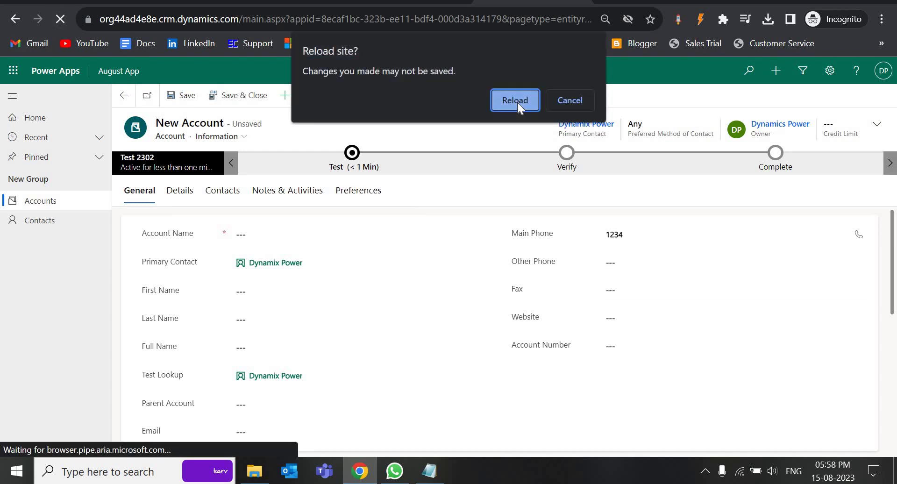
Confirm the reload, enter 232 as Main Phone, and set Test Lookup to Dynamix Power
{"action": "left_click", "coordinate": [518, 102]}
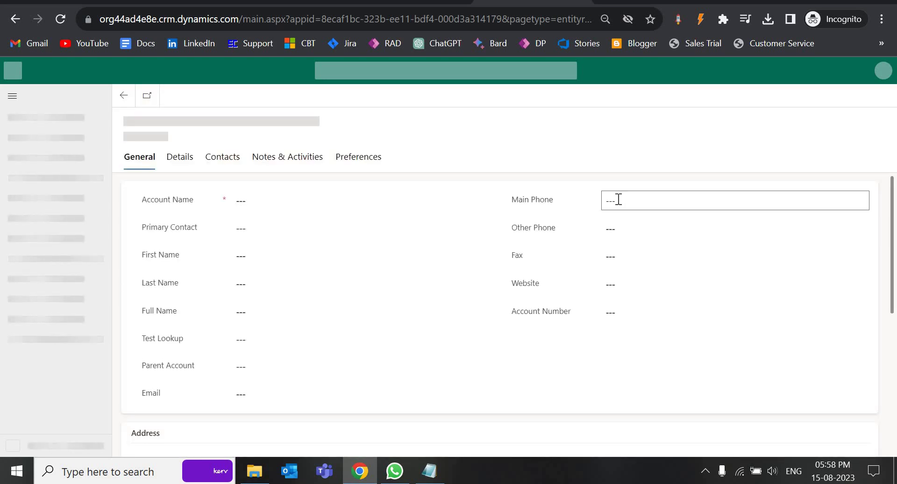
{"action": "left_click", "coordinate": [639, 235]}
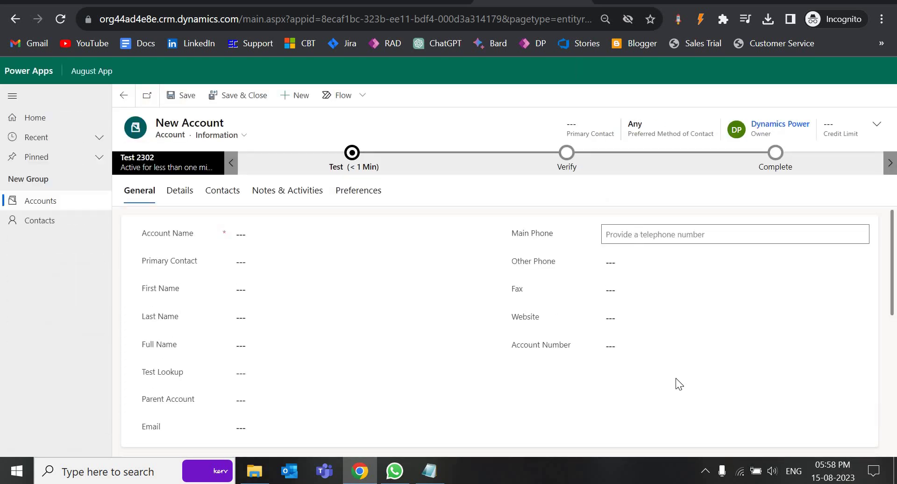
{"action": "type", "text": "232"}
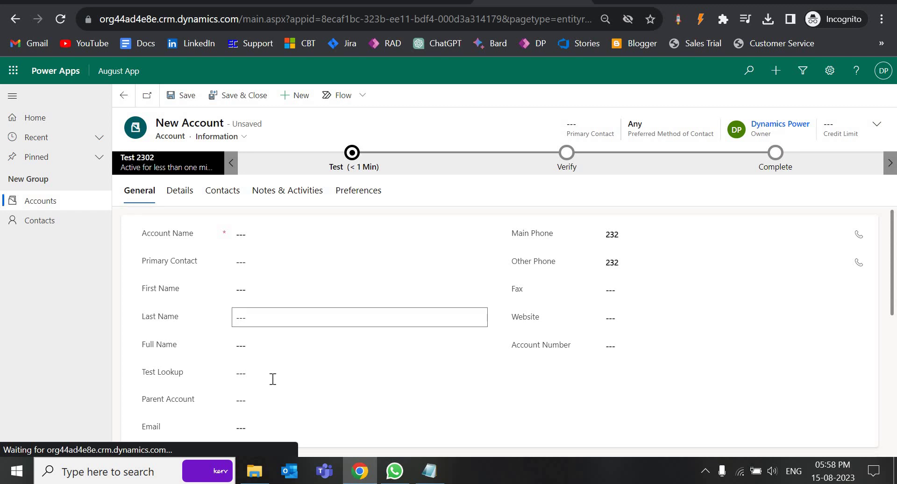
{"action": "left_click", "coordinate": [274, 373]}
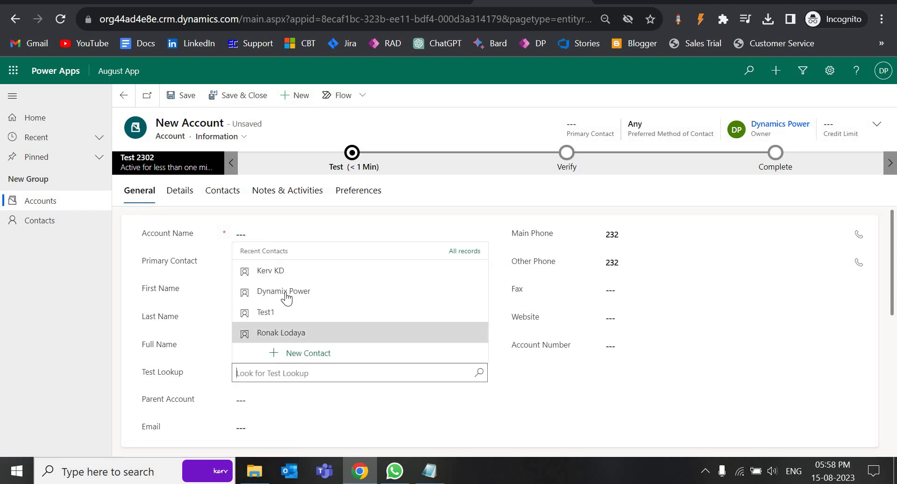
{"action": "left_click", "coordinate": [285, 292]}
{"action": "left_click", "coordinate": [582, 300]}
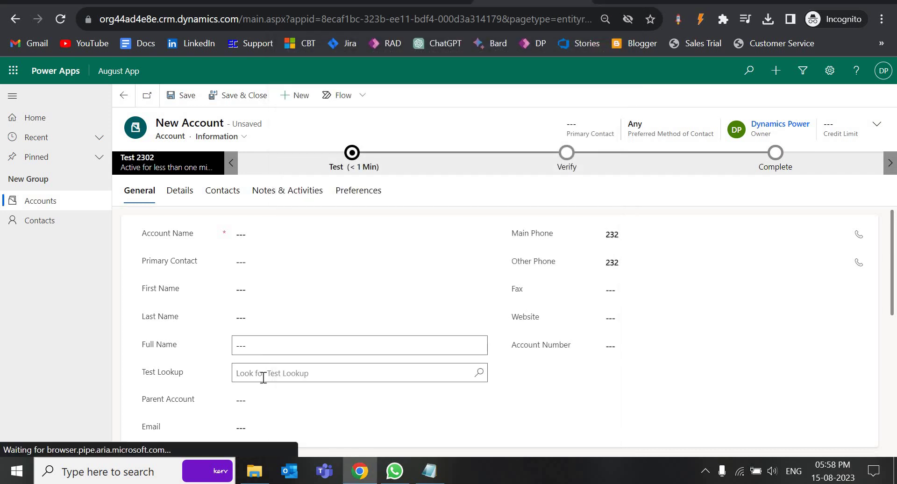
{"action": "left_click", "coordinate": [266, 373]}
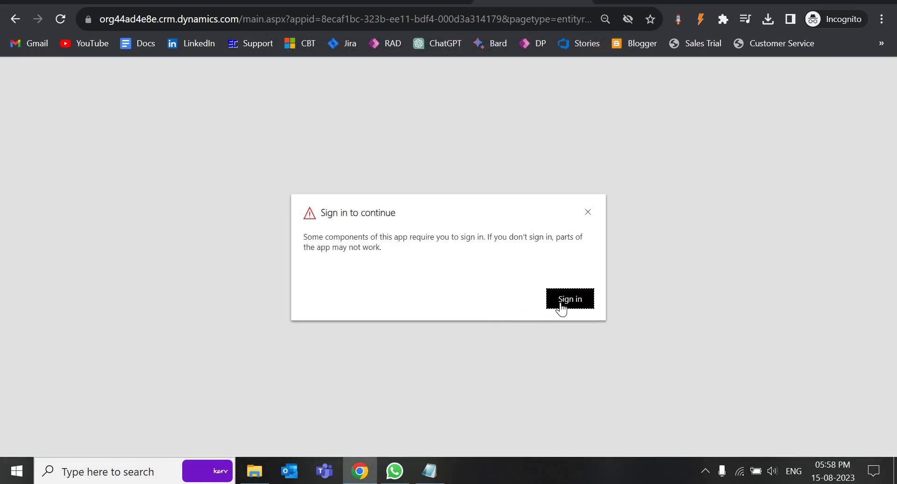
{"action": "left_click", "coordinate": [580, 301]}
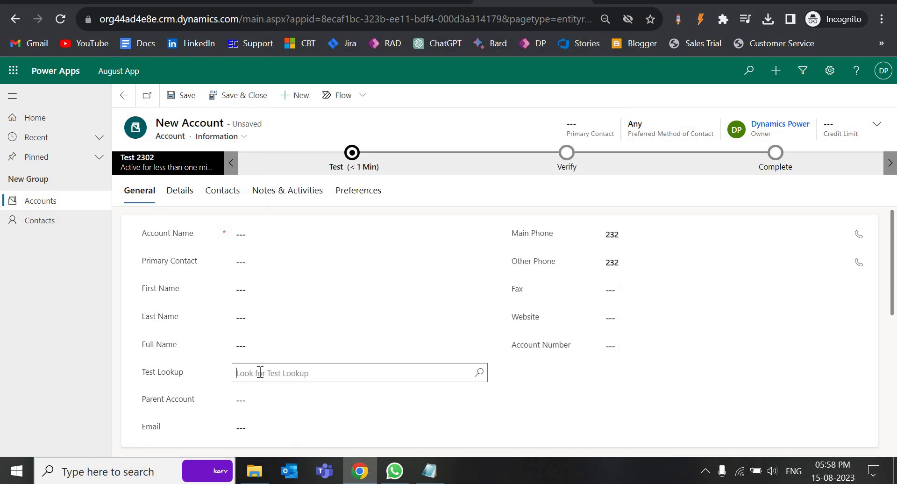
{"action": "left_click", "coordinate": [260, 373]}
{"action": "left_click", "coordinate": [262, 259]}
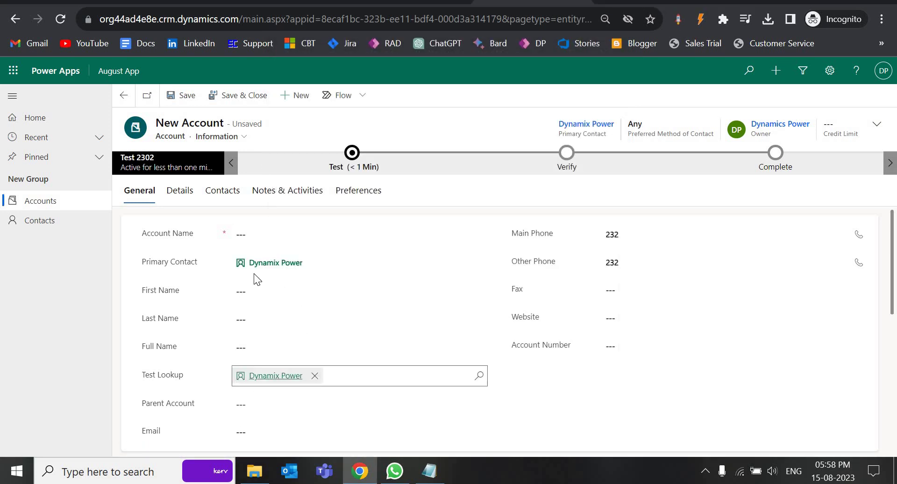
Name the account 'Testtt', remove the Test Lookup value, and save the account
{"action": "left_click", "coordinate": [269, 233]}
{"action": "type", "text": "Test"}
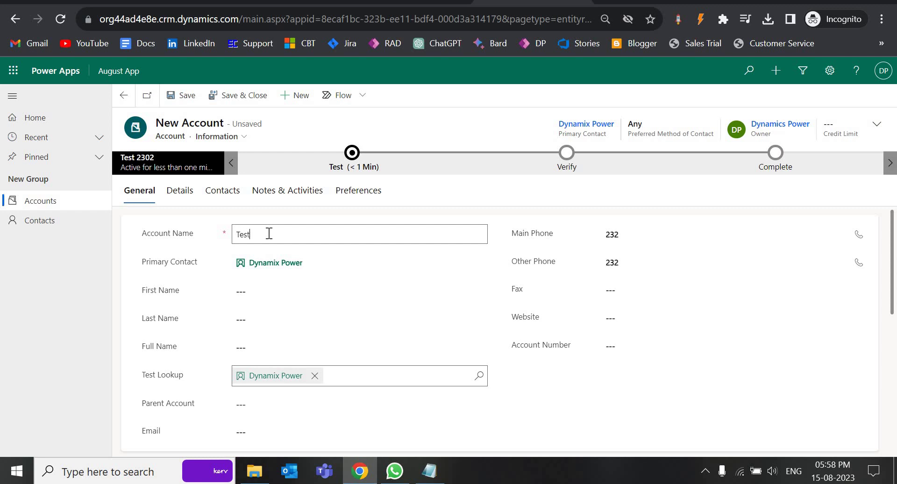
{"action": "type", "text": "tt"}
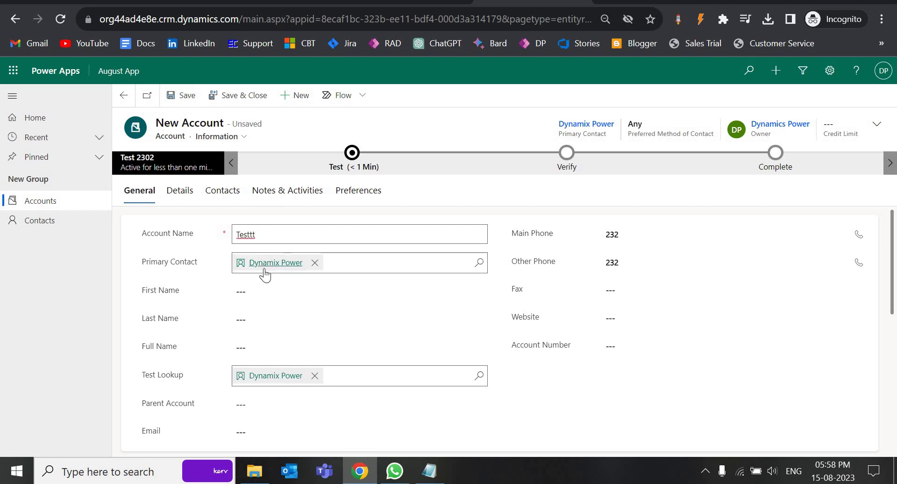
{"action": "left_click", "coordinate": [315, 377]}
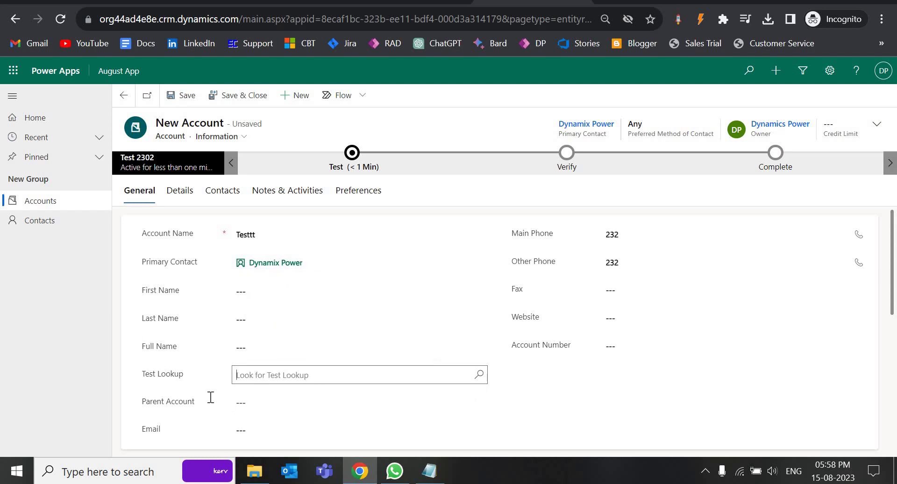
{"action": "left_click", "coordinate": [62, 345]}
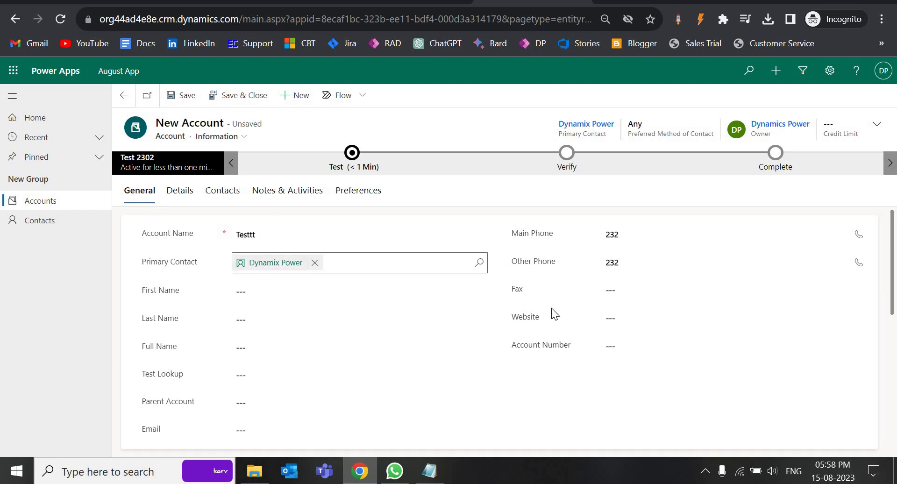
{"action": "left_click", "coordinate": [180, 95]}
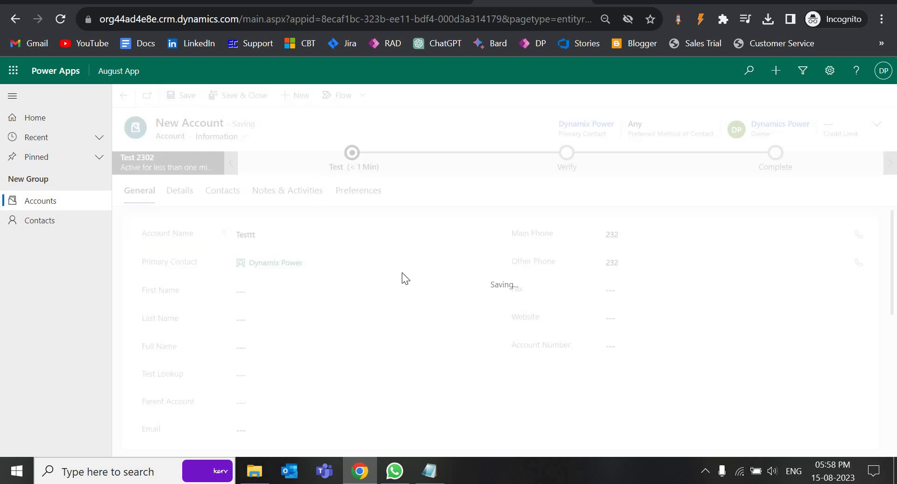
Clear Main Phone, save the account, and reload the form
{"action": "left_click", "coordinate": [631, 236]}
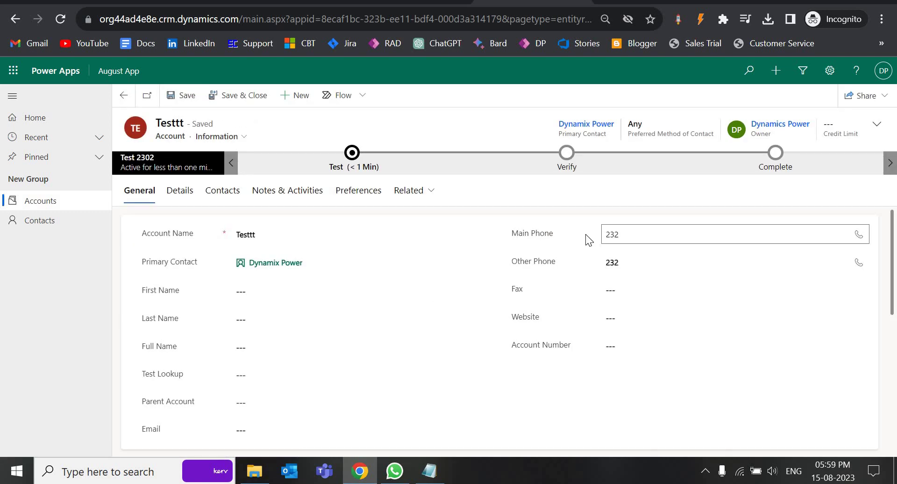
{"action": "key", "text": "BackSpace"}
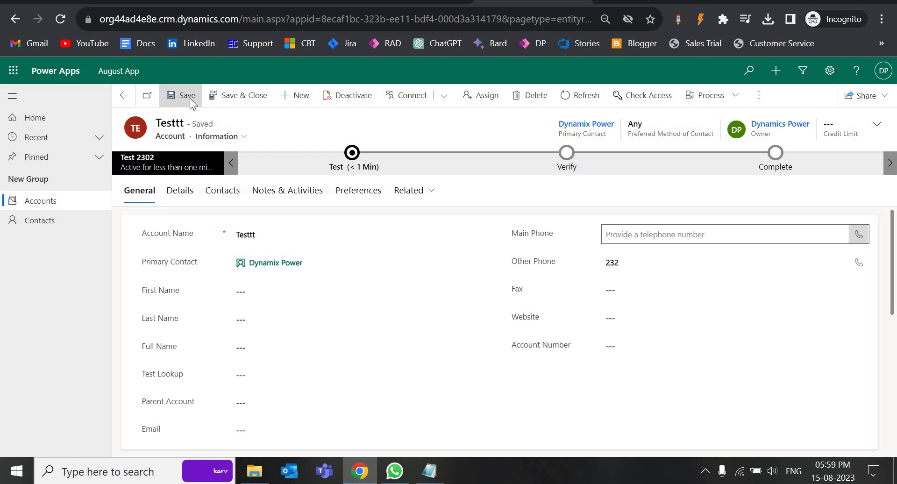
{"action": "left_click", "coordinate": [187, 96]}
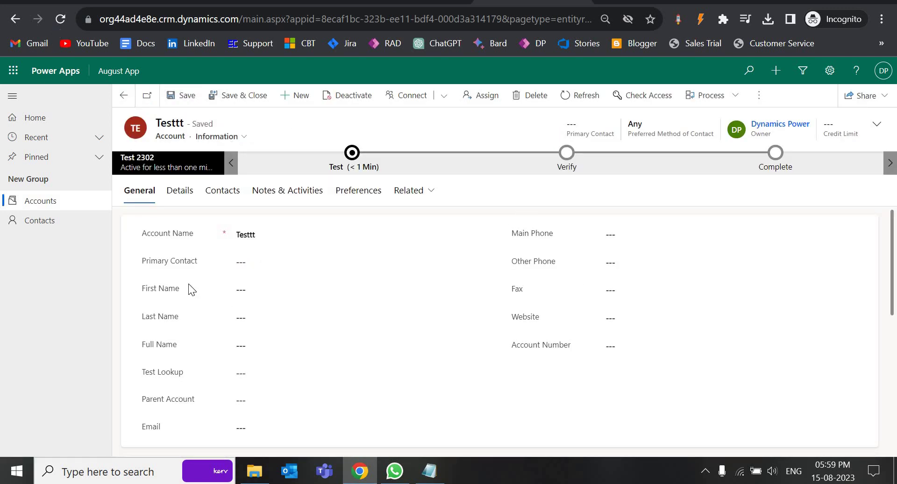
{"action": "key", "text": "F5"}
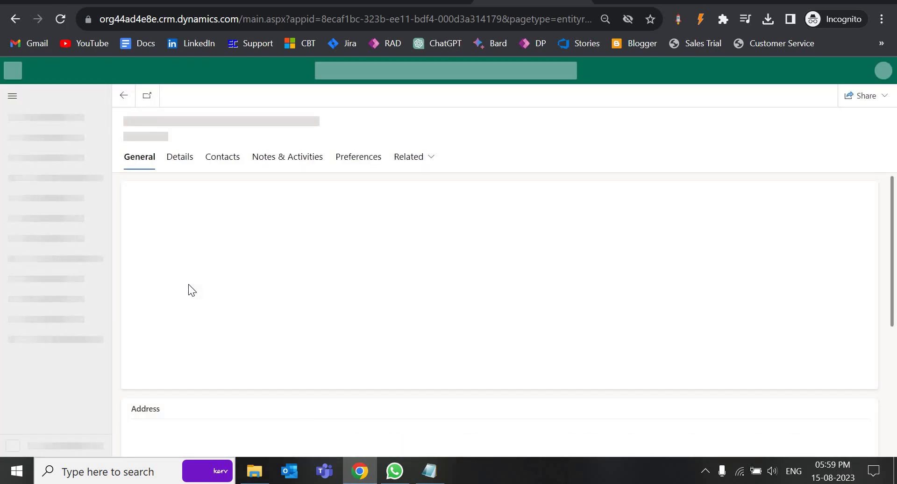
Pick Dynamix Power in Test Lookup, then remove it again
{"action": "left_click", "coordinate": [260, 374]}
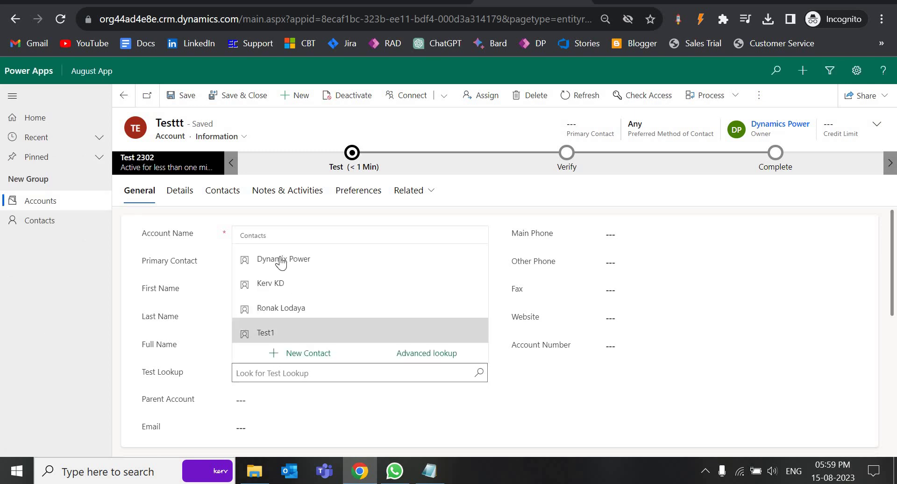
{"action": "left_click", "coordinate": [281, 260]}
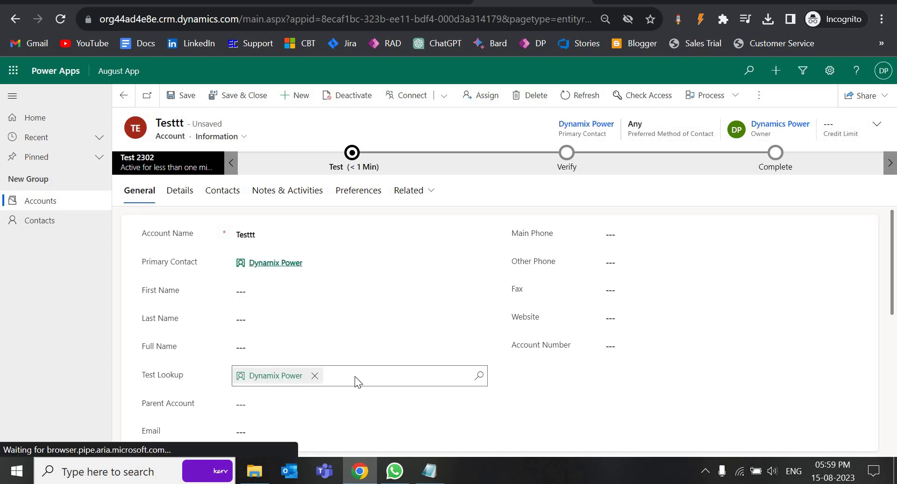
{"action": "left_click", "coordinate": [314, 376]}
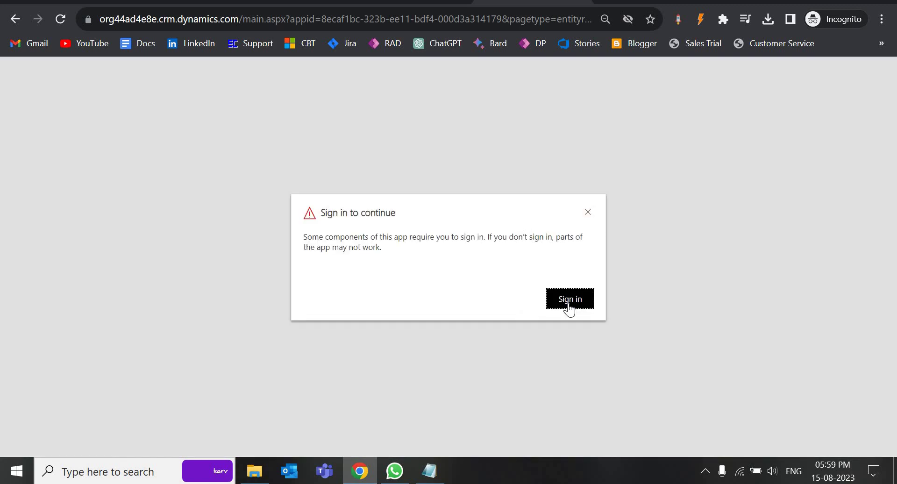
{"action": "left_click", "coordinate": [556, 299]}
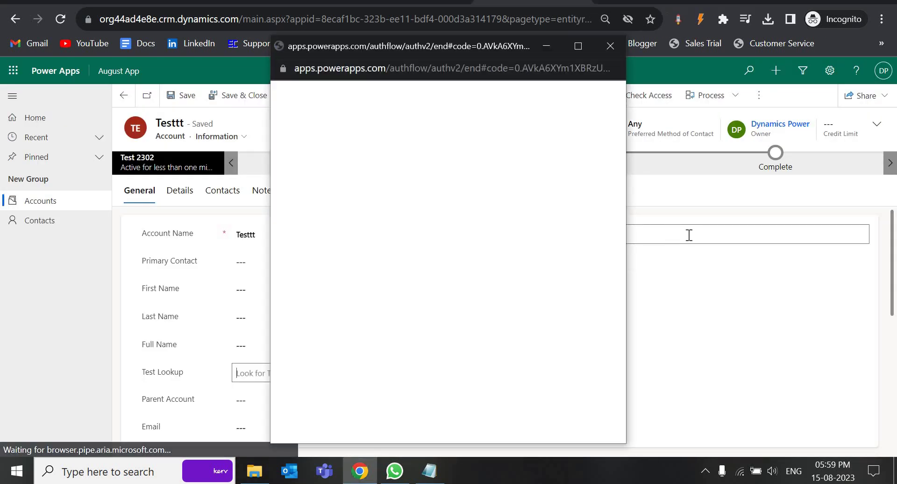
Enter 232 in Main Phone, delete it, save with Ctrl+S, and return to the rule designer
{"action": "left_click", "coordinate": [689, 235]}
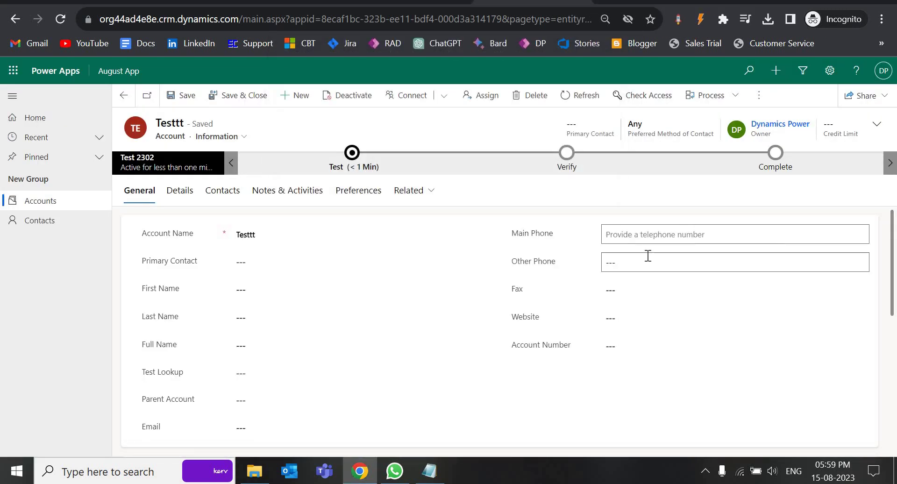
{"action": "type", "text": "232"}
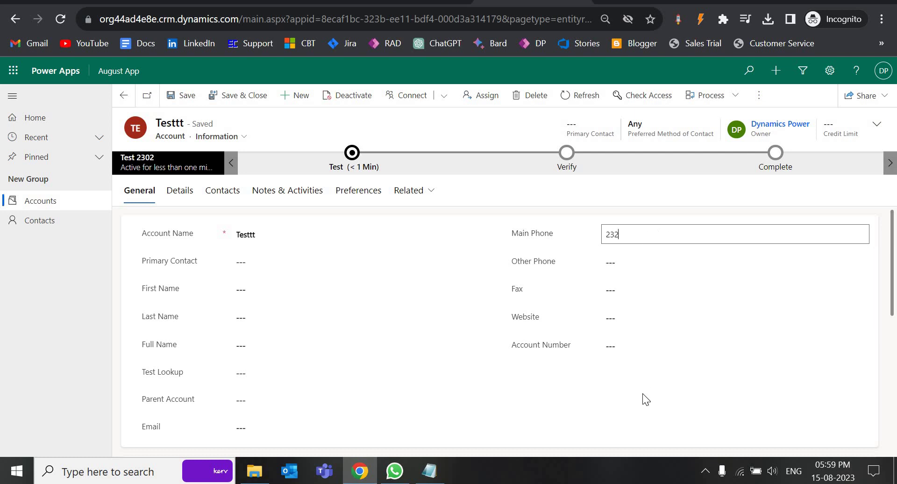
{"action": "key", "text": "Tab"}
{"action": "left_click", "coordinate": [632, 235]}
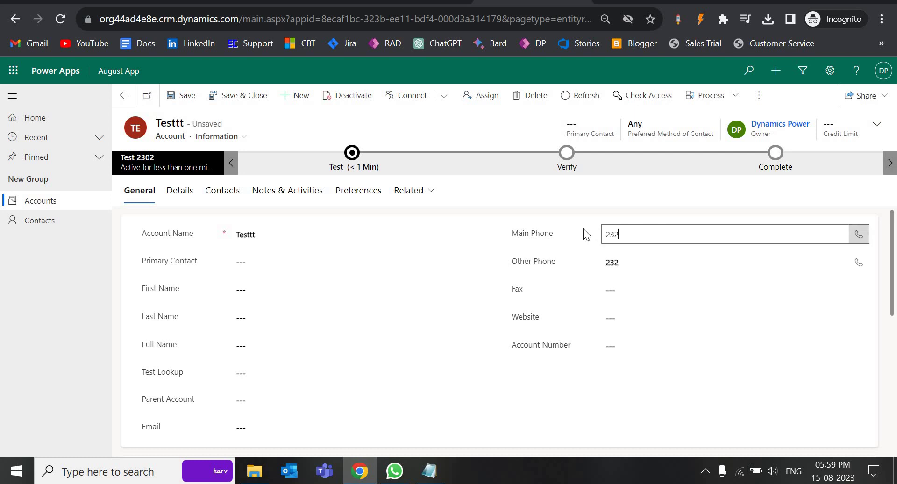
{"action": "key", "text": "ctrl+a"}
{"action": "key", "text": "BackSpace"}
{"action": "key", "text": "ctrl+s"}
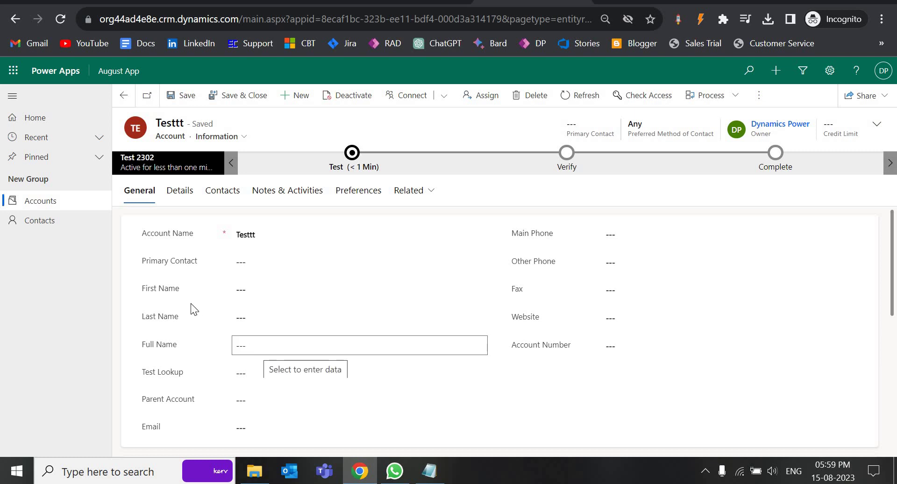
{"action": "left_click", "coordinate": [250, 262]}
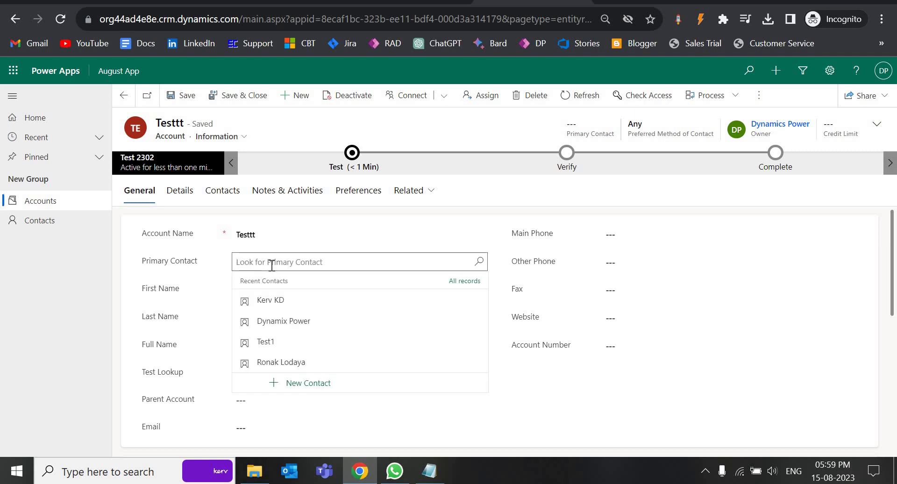
{"action": "left_click", "coordinate": [598, 273]}
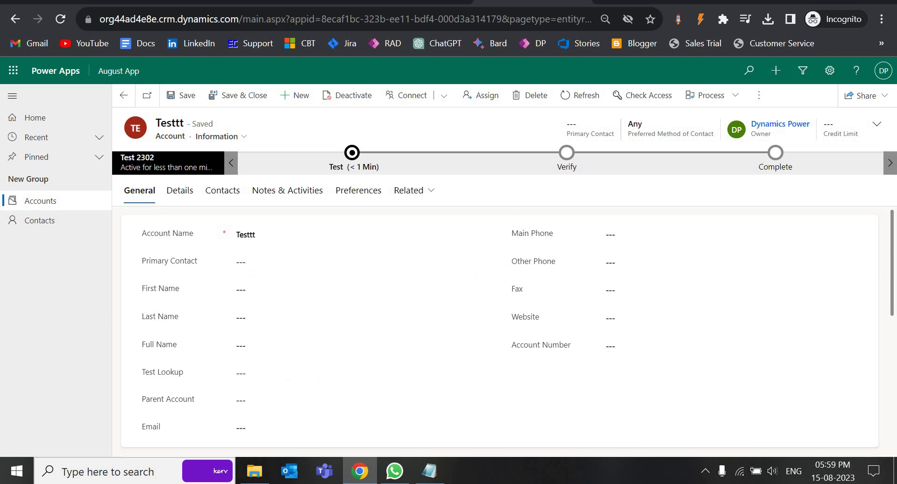
{"action": "key", "text": "ctrl+shift+Tab"}
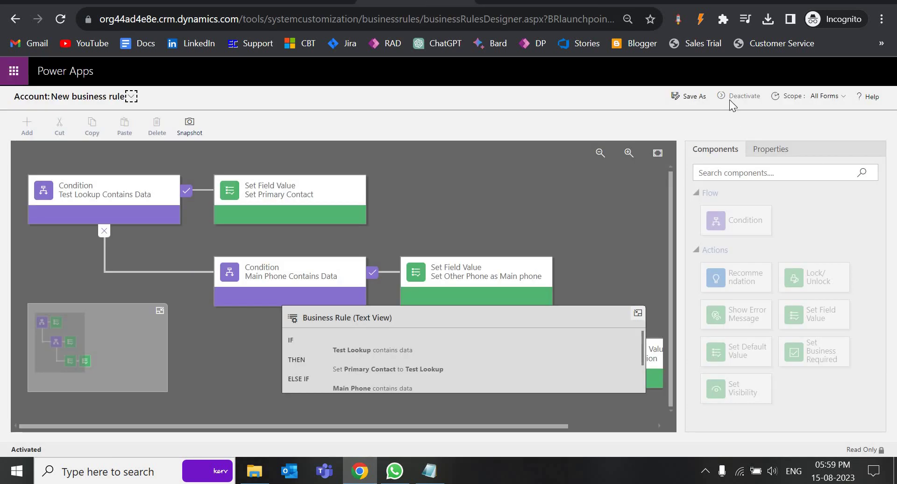
Deactivate the rule and add a new Set Field Value action after Set Primary Contact
{"action": "left_click", "coordinate": [731, 98]}
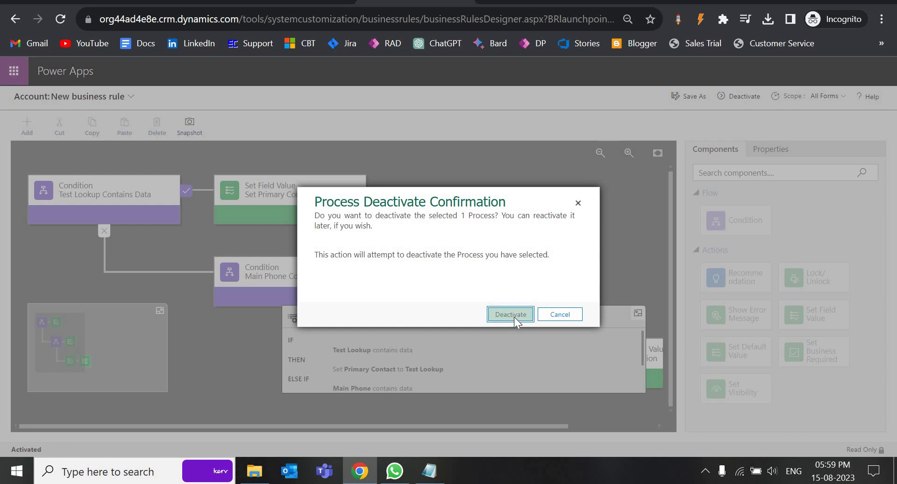
{"action": "left_click", "coordinate": [511, 315]}
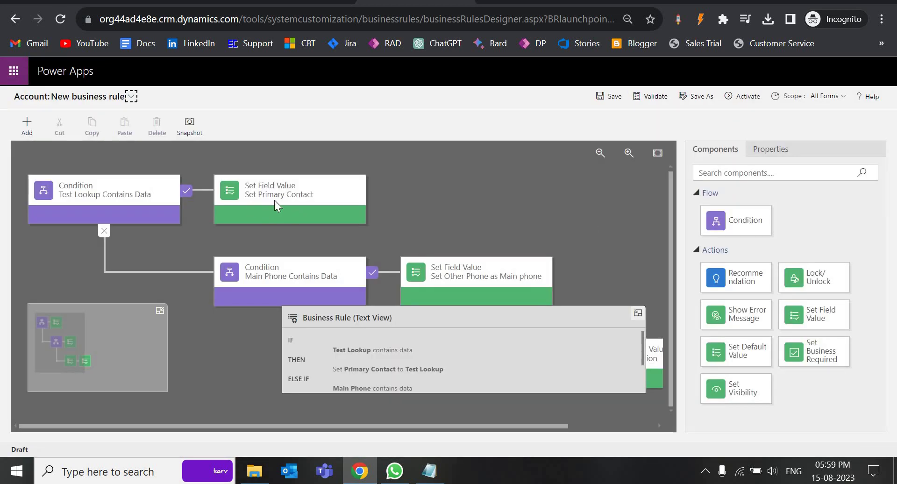
{"action": "left_click", "coordinate": [311, 201]}
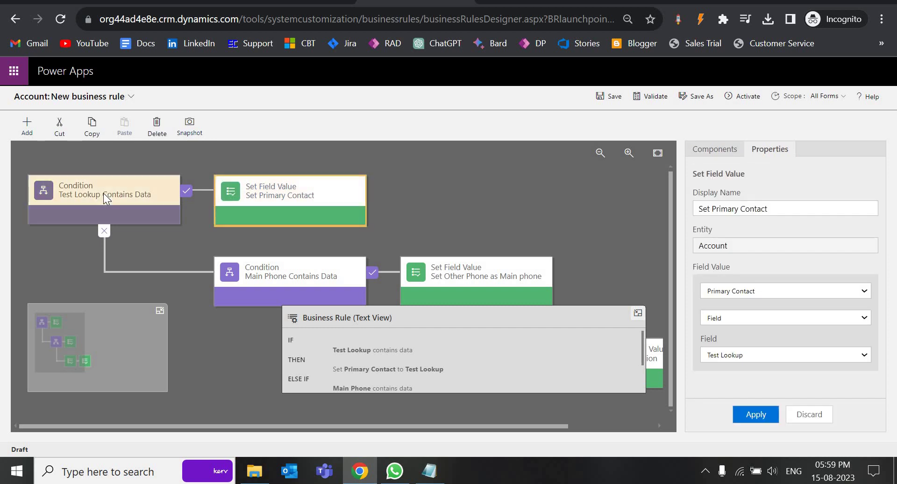
{"action": "left_click", "coordinate": [716, 150]}
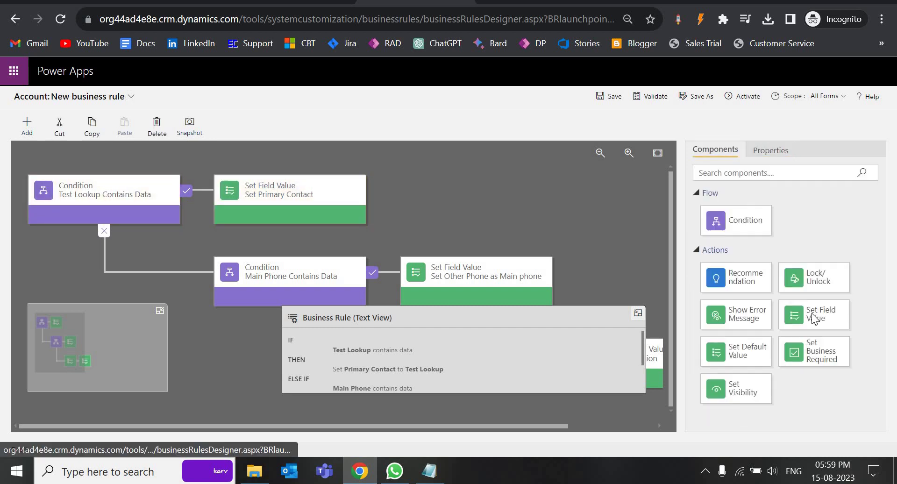
{"action": "left_click_drag", "start_coordinate": [494, 260], "coordinate": [388, 217]}
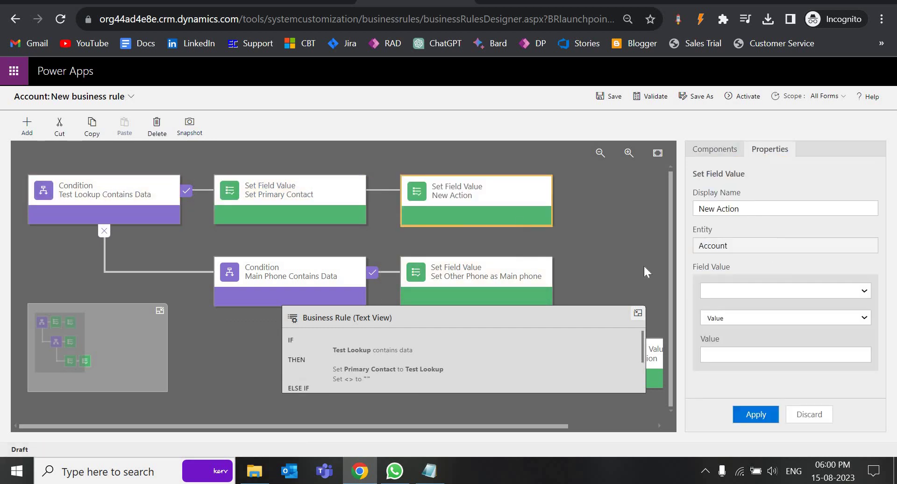
{"action": "left_click", "coordinate": [815, 293]}
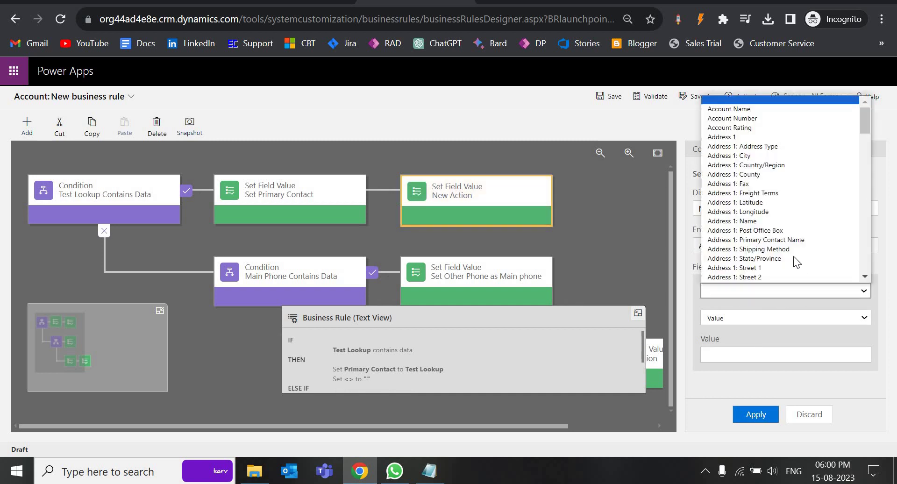
{"action": "scroll", "coordinate": [793, 254], "scroll_direction": "down", "scroll_amount": 3}
{"action": "scroll", "coordinate": [793, 254], "scroll_direction": "down", "scroll_amount": 20}
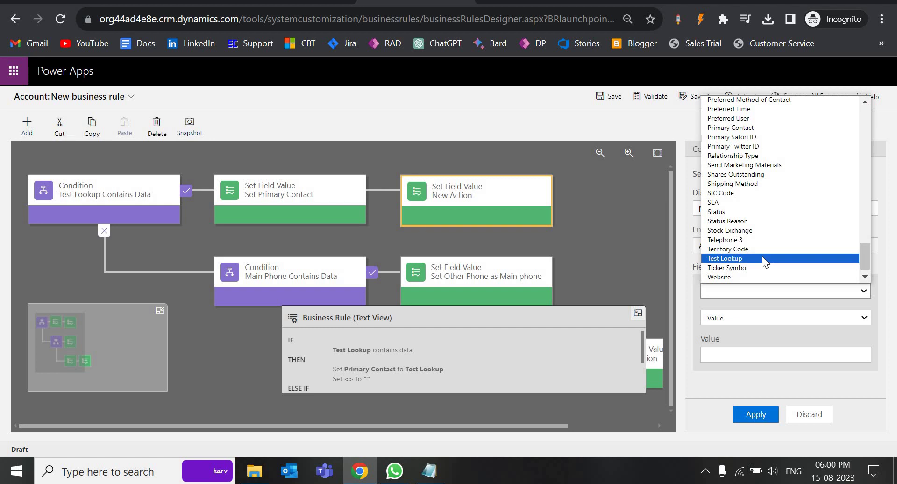
{"action": "scroll", "coordinate": [762, 256], "scroll_direction": "down", "scroll_amount": 1}
{"action": "scroll", "coordinate": [762, 256], "scroll_direction": "up", "scroll_amount": 8}
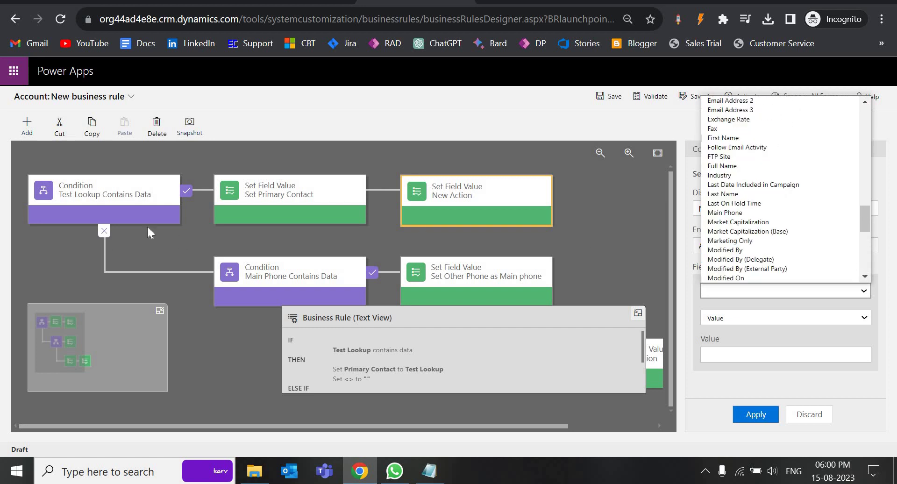
Insert a New Condition checking Account Name Equals under Main Phone Contains Data and apply it
{"action": "left_click", "coordinate": [69, 203]}
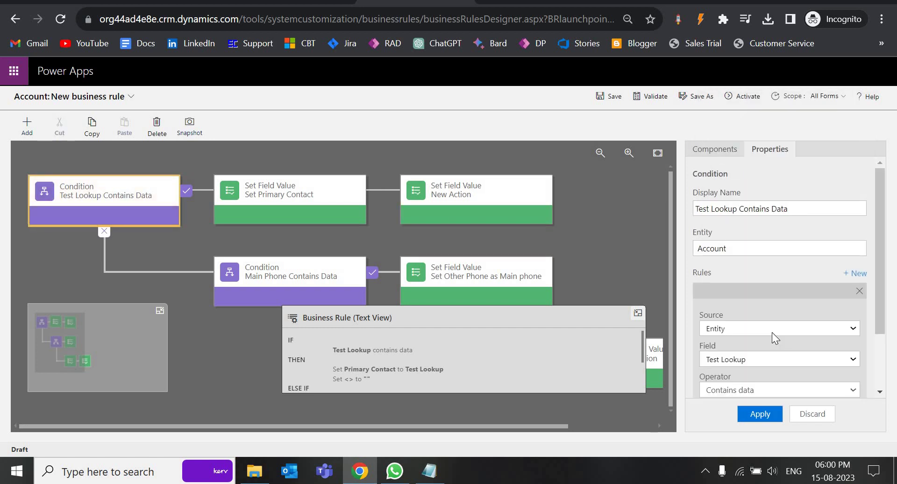
{"action": "scroll", "coordinate": [772, 332], "scroll_direction": "down", "scroll_amount": 3}
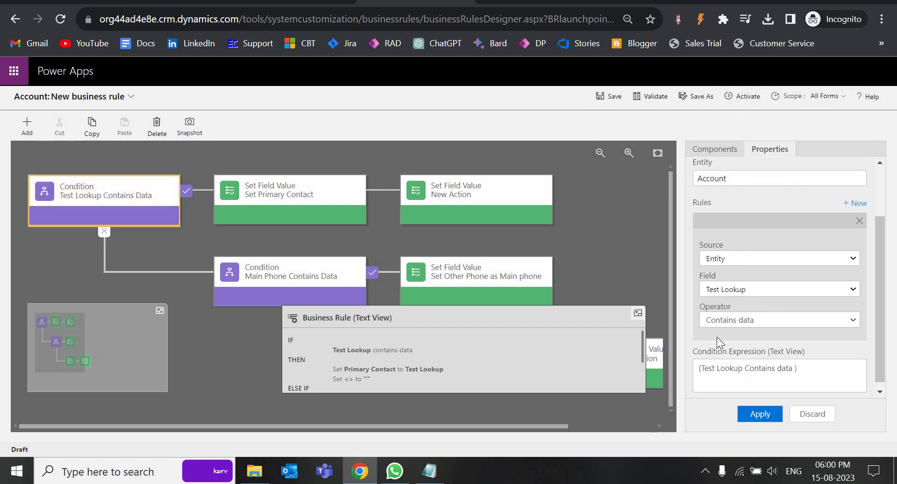
{"action": "left_click", "coordinate": [699, 151]}
{"action": "left_click_drag", "start_coordinate": [722, 223], "coordinate": [250, 327]}
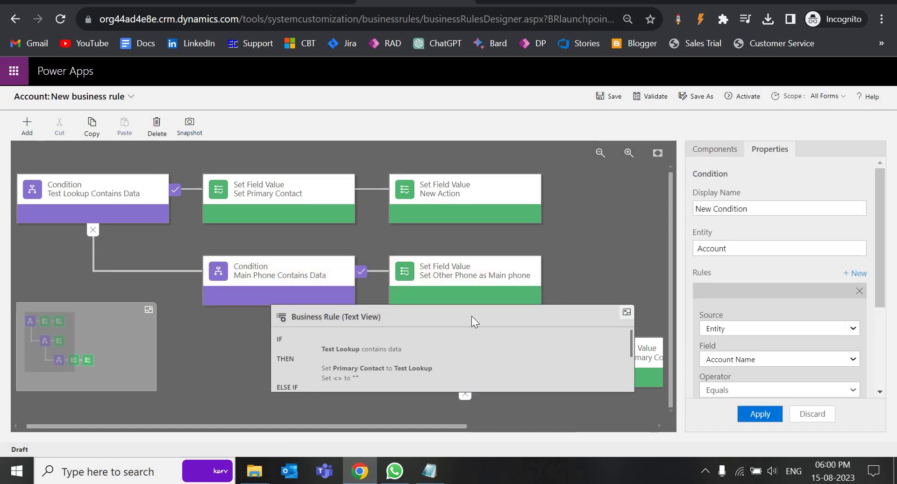
{"action": "left_click", "coordinate": [627, 313]}
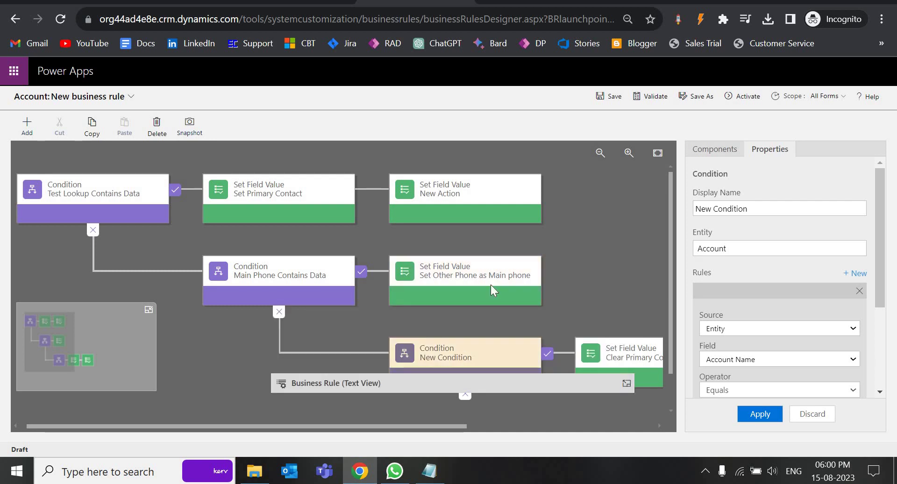
{"action": "scroll", "coordinate": [536, 299], "scroll_direction": "down", "scroll_amount": 1}
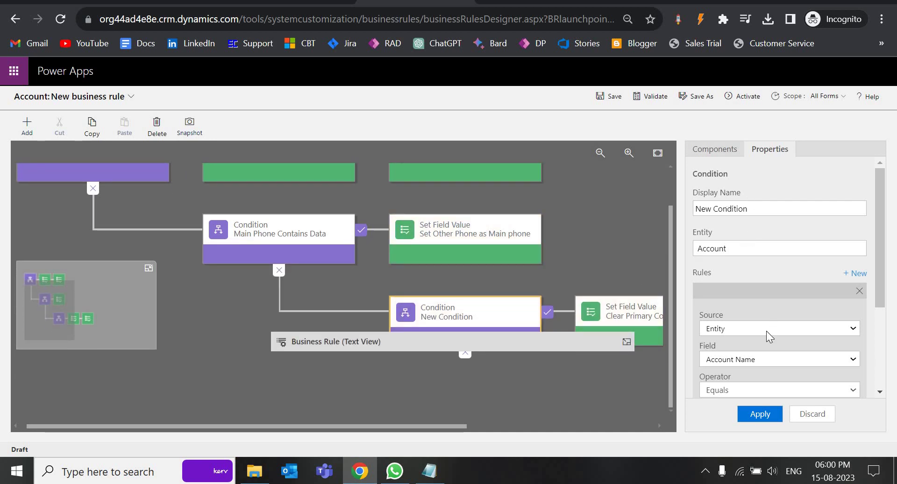
{"action": "scroll", "coordinate": [753, 228], "scroll_direction": "down", "scroll_amount": 3}
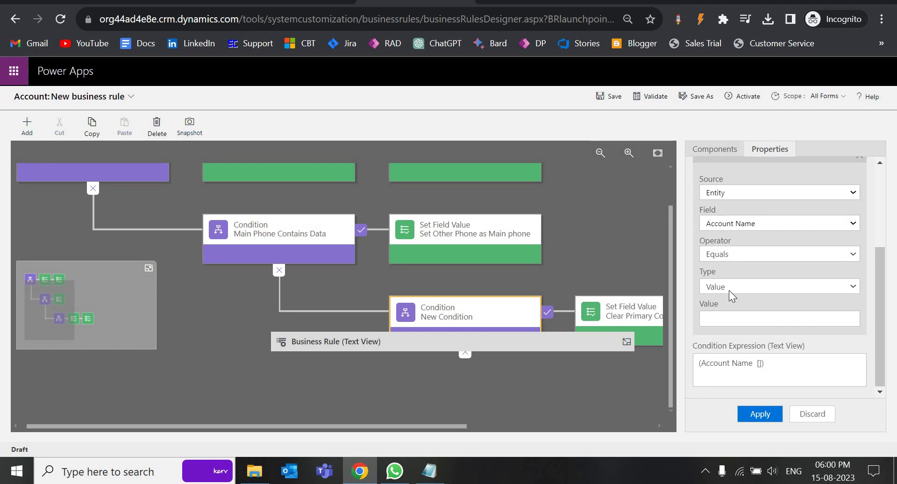
{"action": "left_click", "coordinate": [770, 420]}
{"action": "left_click", "coordinate": [715, 150]}
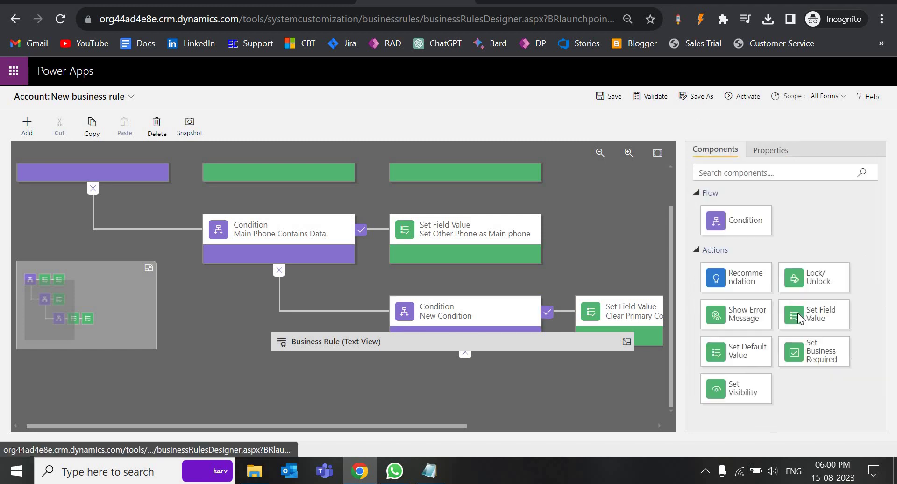
Add a Set Field Value after New Condition that sets Primary Contact from the Created By field
{"action": "left_click_drag", "start_coordinate": [799, 318], "coordinate": [564, 321]}
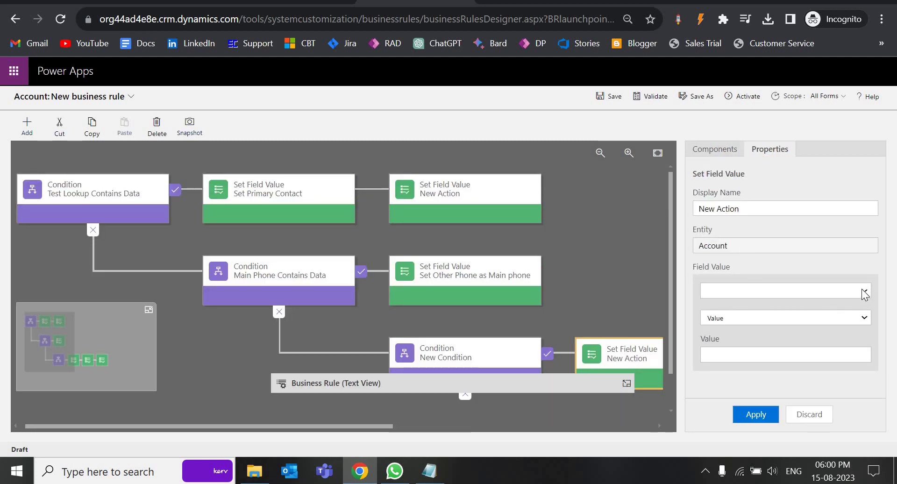
{"action": "left_click", "coordinate": [824, 288]}
{"action": "scroll", "coordinate": [761, 250], "scroll_direction": "down", "scroll_amount": 8}
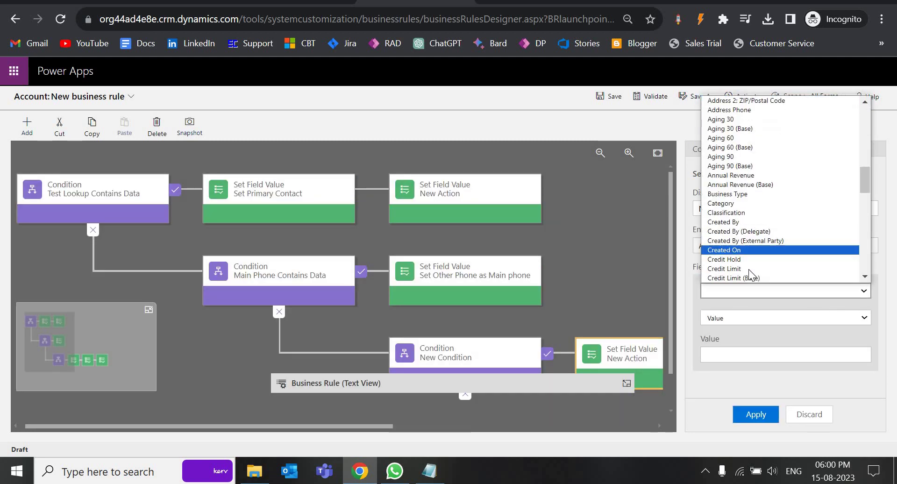
{"action": "scroll", "coordinate": [750, 275], "scroll_direction": "down", "scroll_amount": 10}
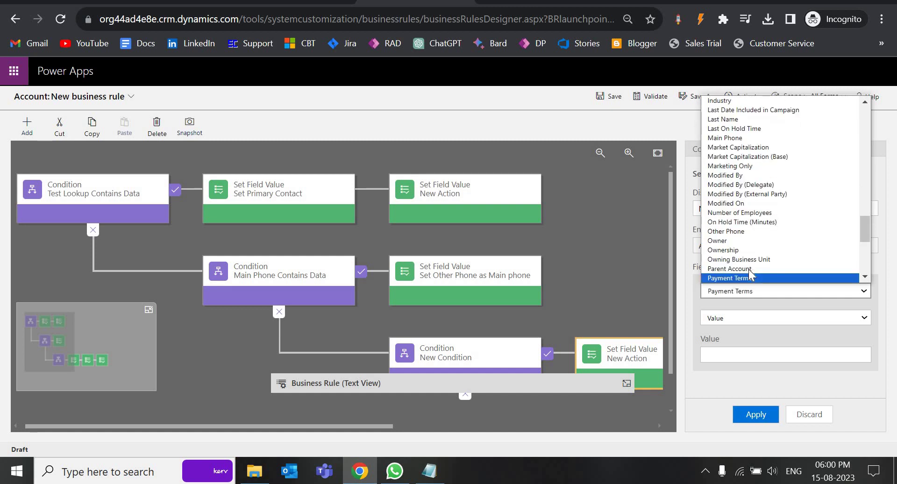
{"action": "key", "text": "Down"}
{"action": "key", "text": "Down"}
{"action": "key", "text": "Down"}
{"action": "key", "text": "Down"}
{"action": "key", "text": "Down"}
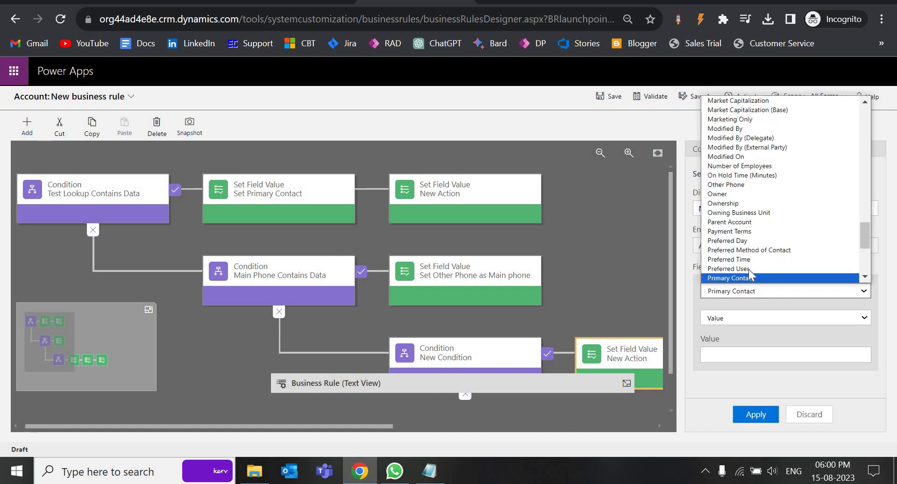
{"action": "left_click", "coordinate": [750, 278]}
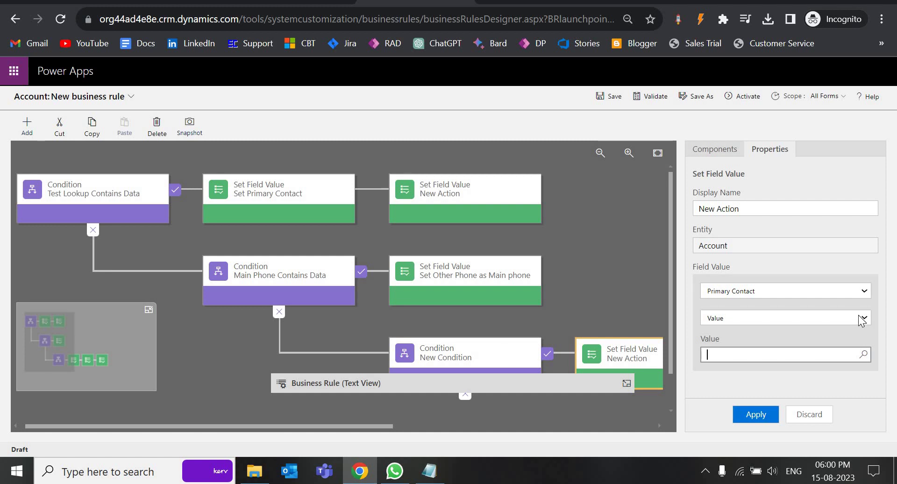
{"action": "left_click", "coordinate": [785, 318]}
{"action": "left_click", "coordinate": [786, 339]}
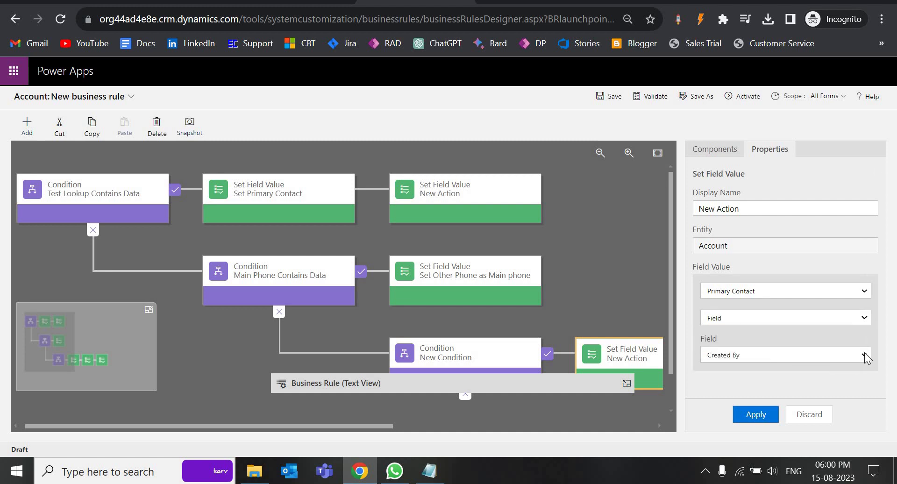
{"action": "left_click", "coordinate": [813, 356]}
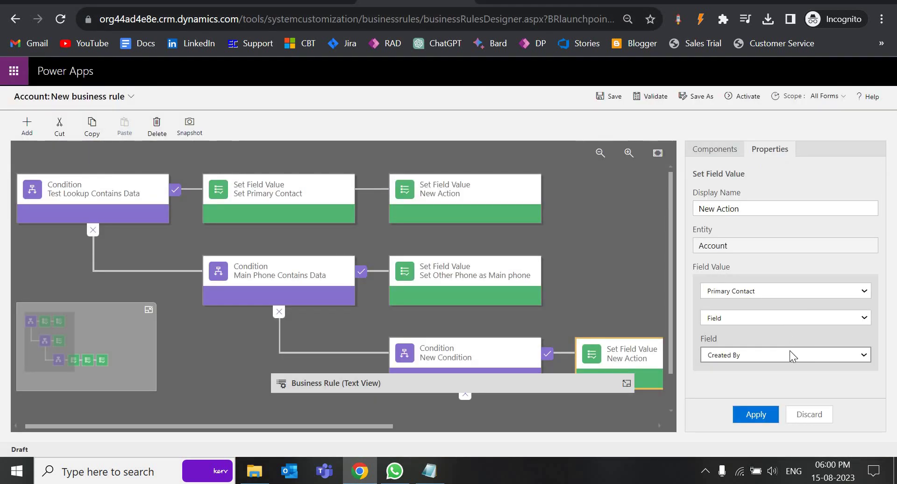
{"action": "left_click", "coordinate": [791, 354]}
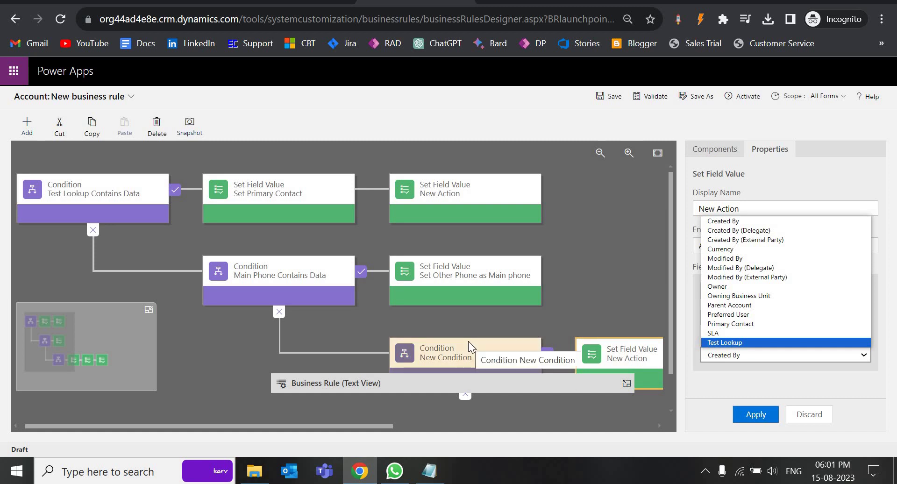
{"action": "left_click", "coordinate": [506, 200]}
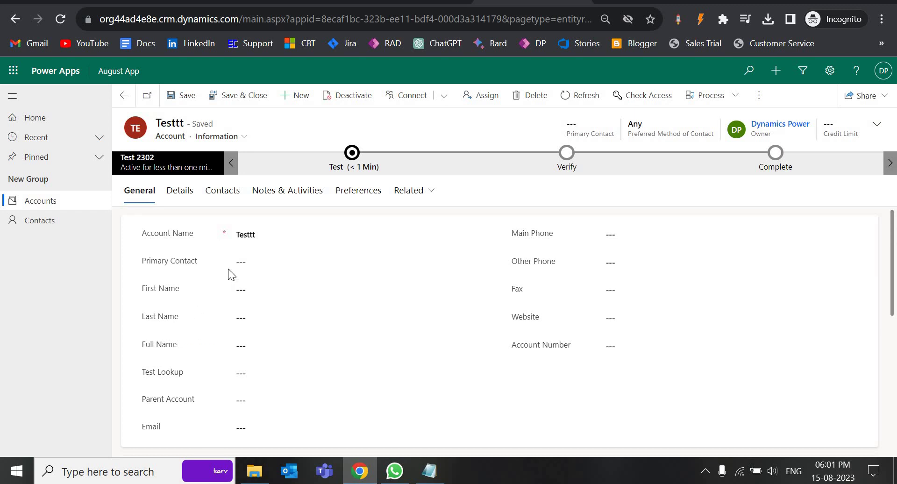
Enter a first name and a last name on the Testtt account, leaving Full Name blank
{"action": "left_click", "coordinate": [250, 293]}
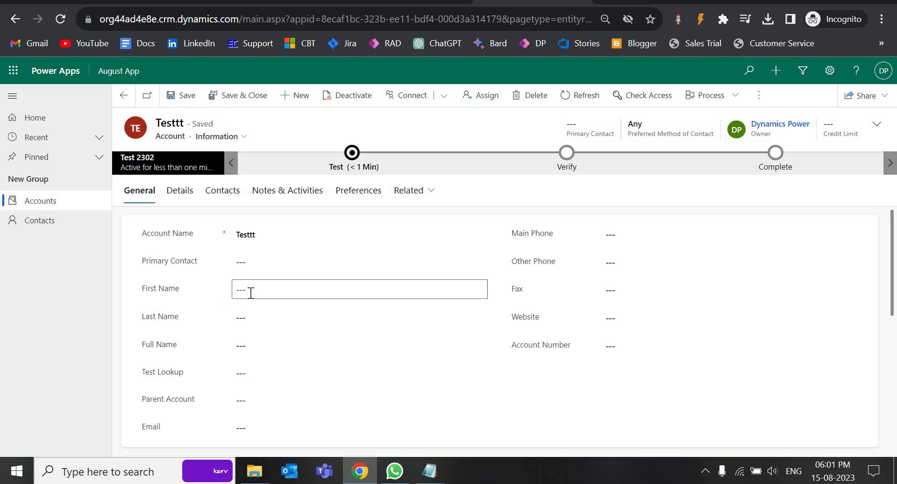
{"action": "left_click", "coordinate": [257, 319]}
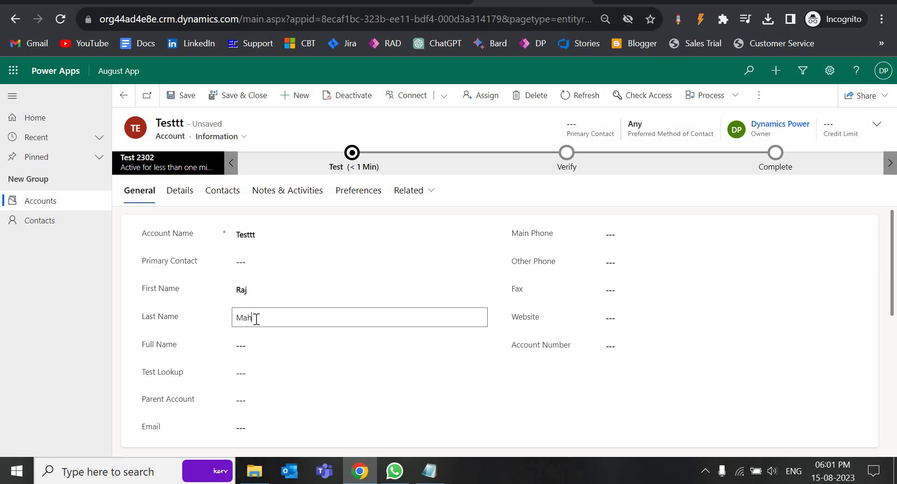
{"action": "key", "text": "Tab"}
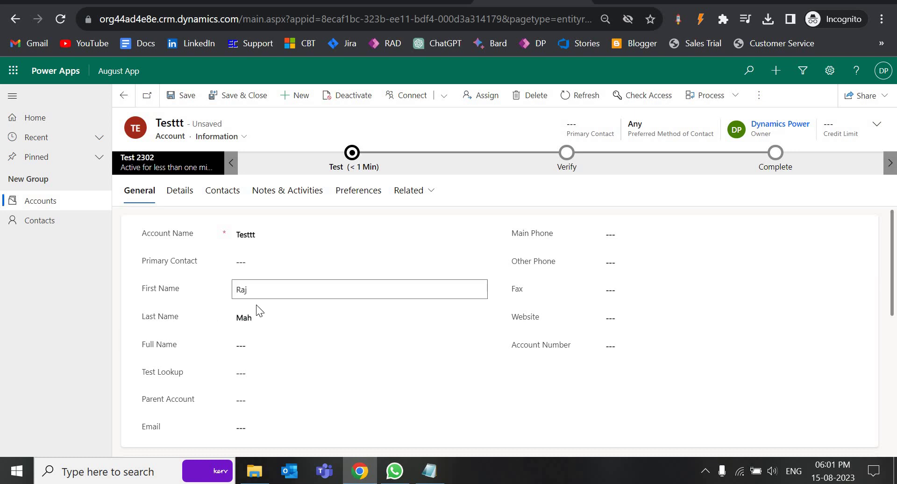
{"action": "left_click", "coordinate": [261, 350]}
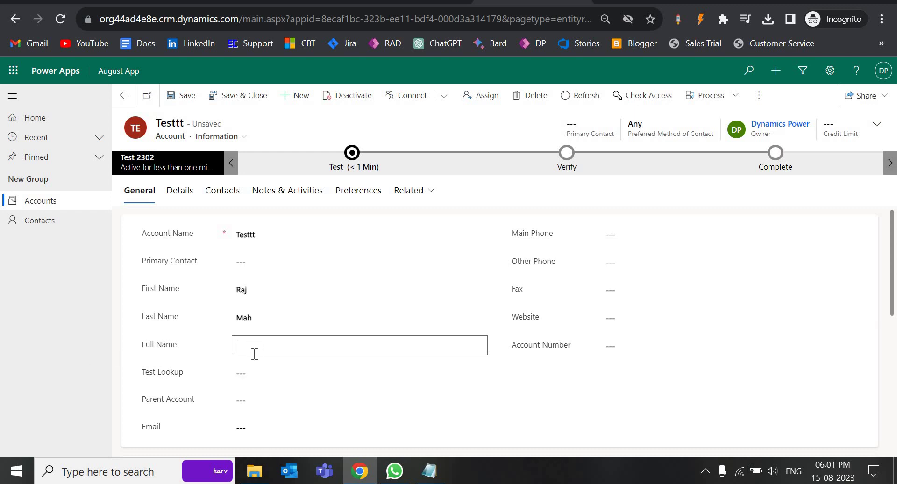
{"action": "left_click", "coordinate": [84, 346]}
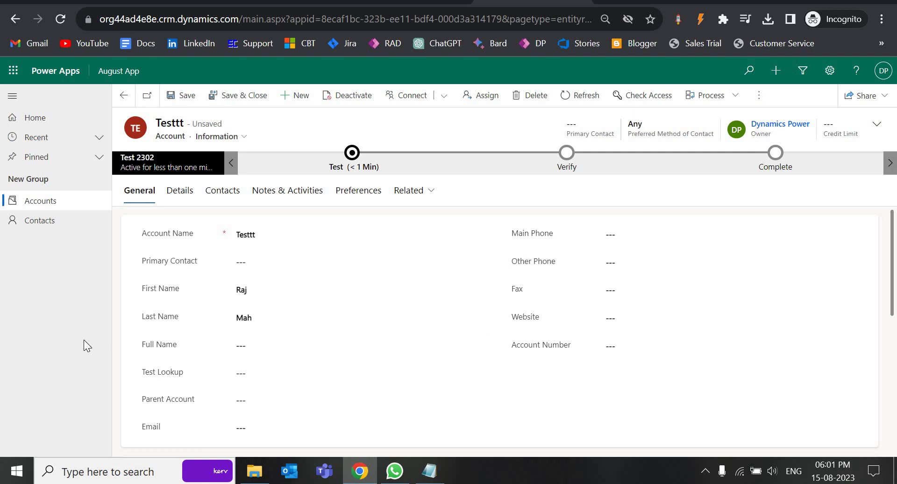